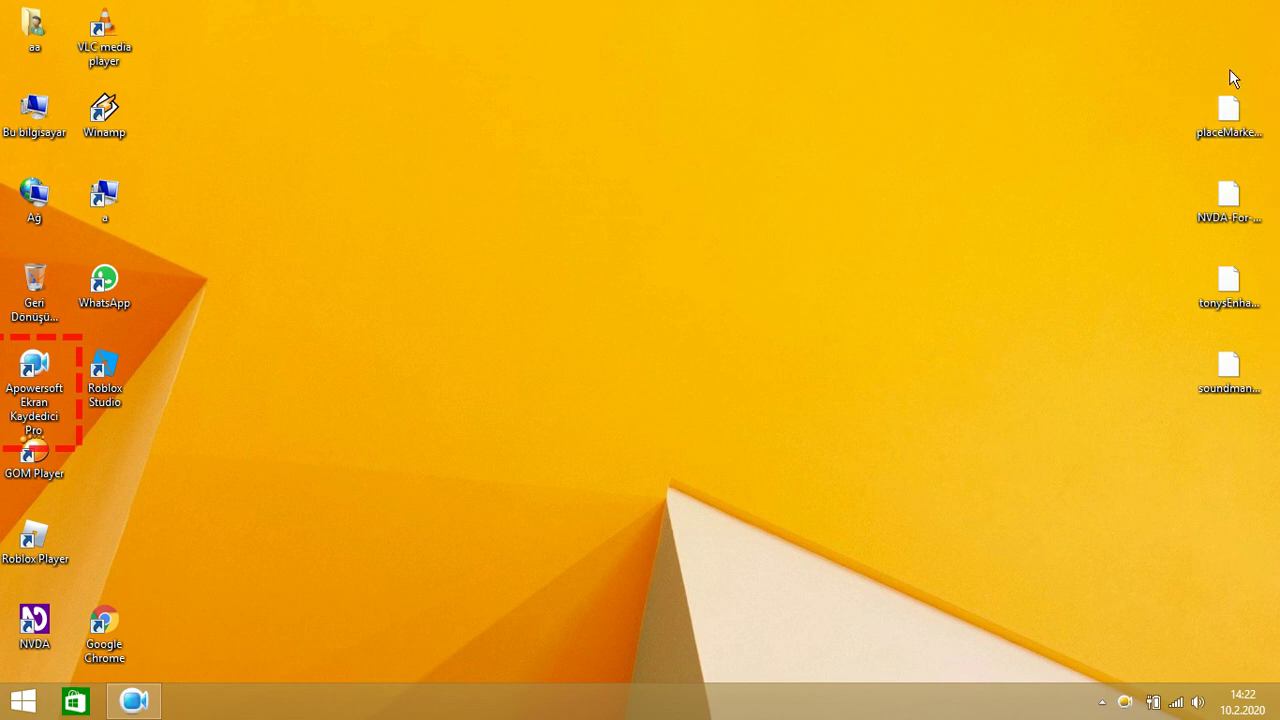
Open the advanced attributes of the placeMarkers-13.0.nvda-addon file on the desktop.
right_click(1230, 118)
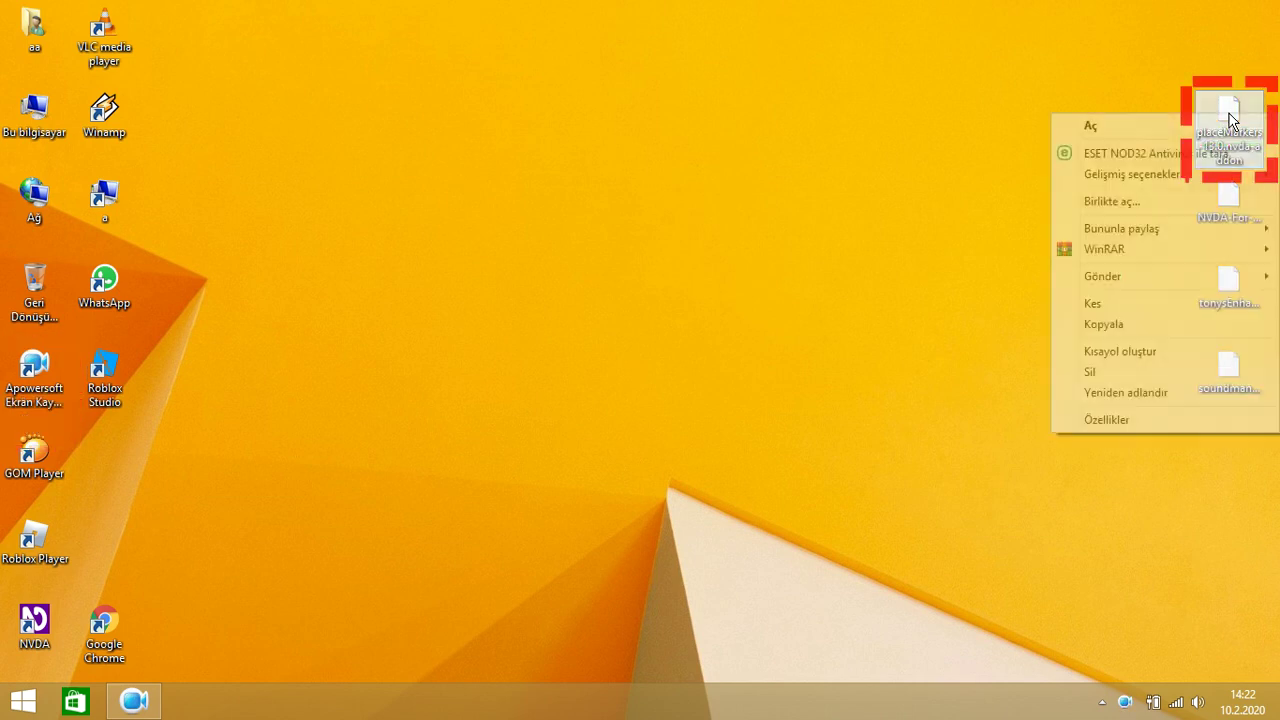
key("Up")
key("Return")
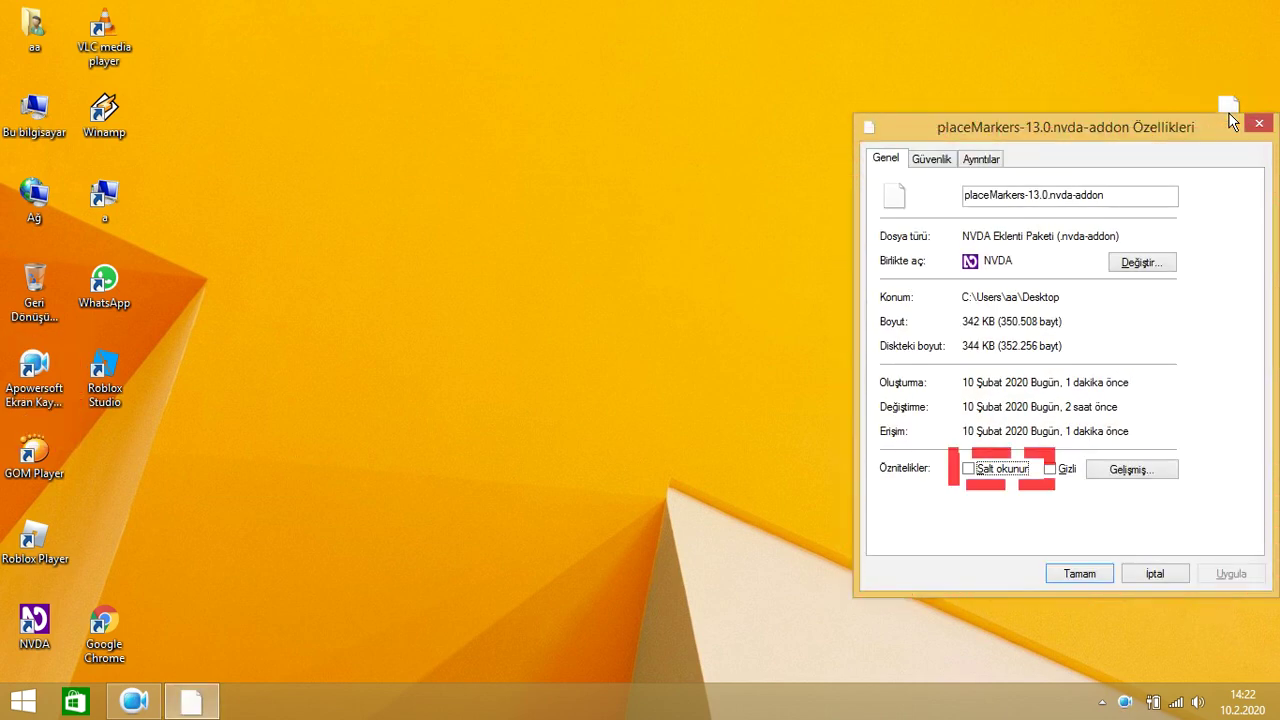
key("Tab")
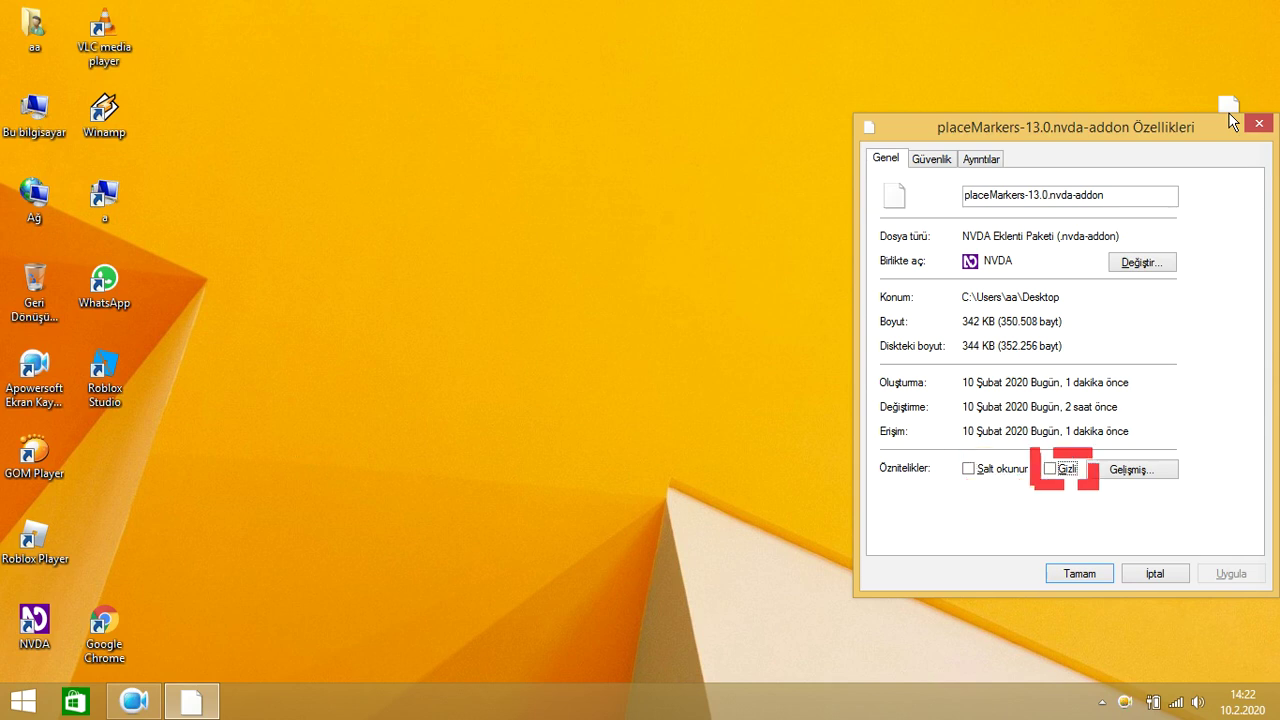
key("Tab")
key("Return")
Mark the placeMarkers file as ready for archiving, enable content compression to save disk space, and apply the properties.
key("space")
key("Tab")
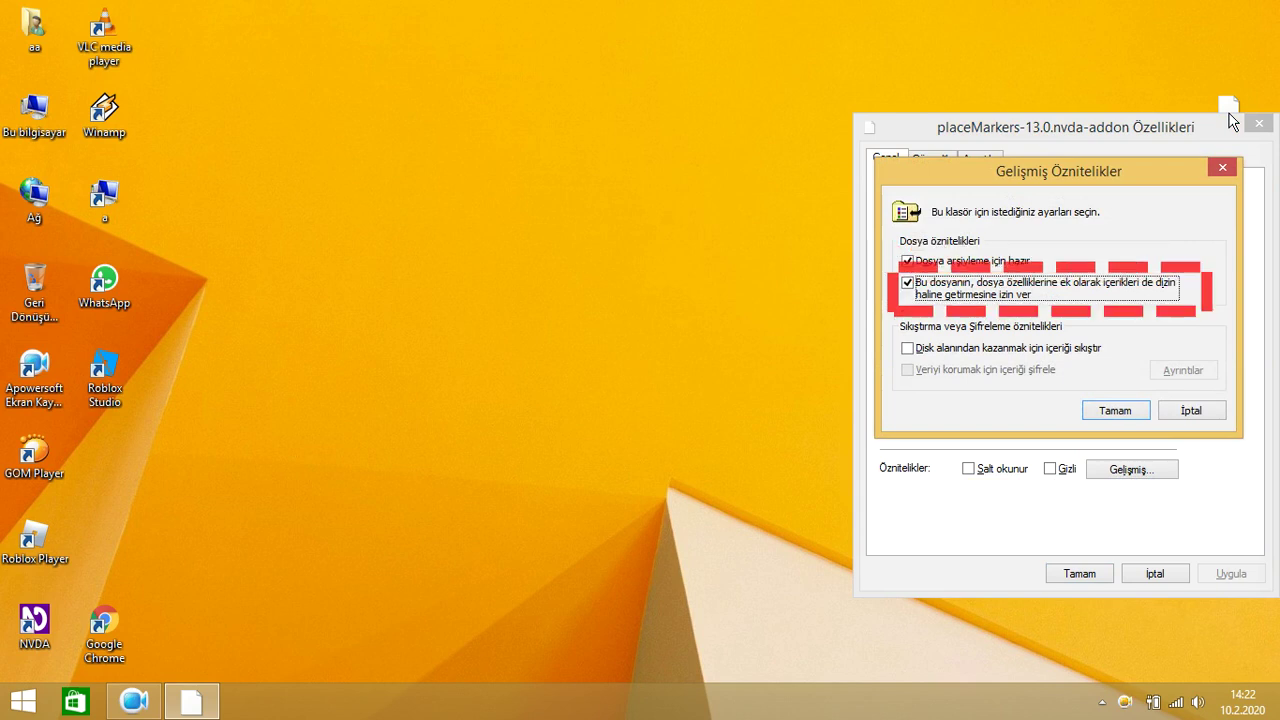
key("Tab")
key("space")
key("Tab")
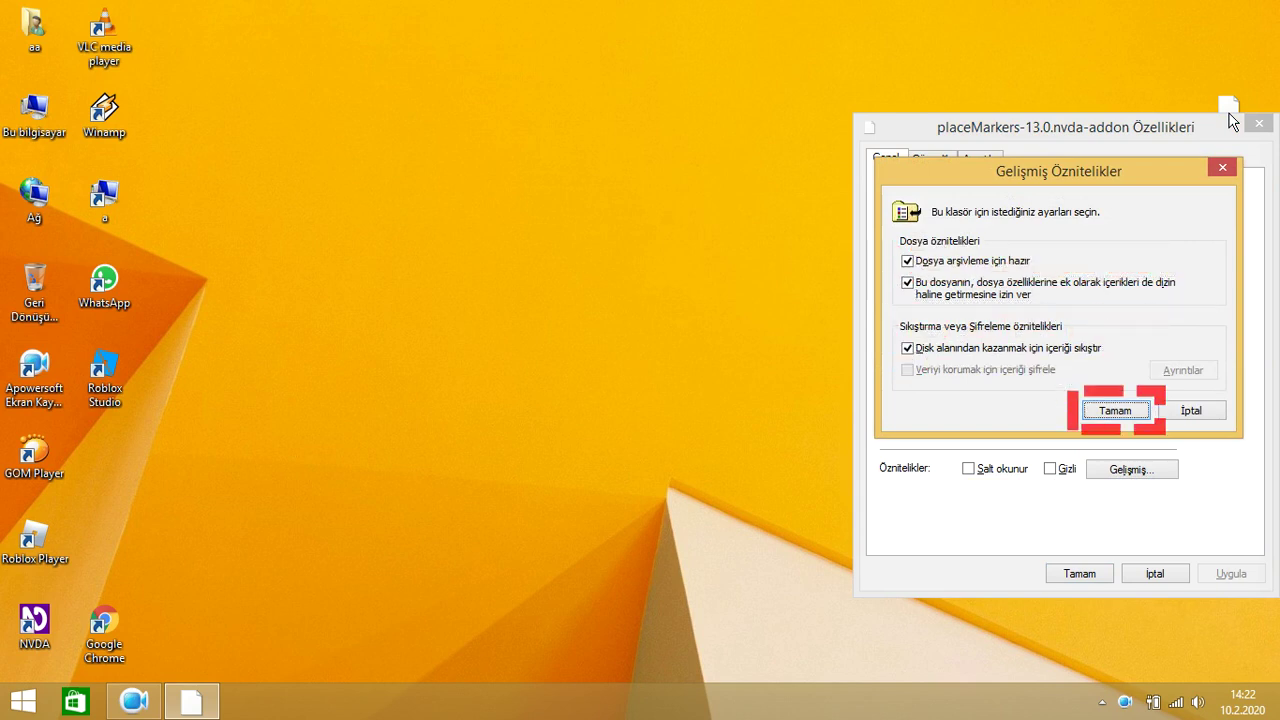
key("Return")
key("Tab")
key("Return")
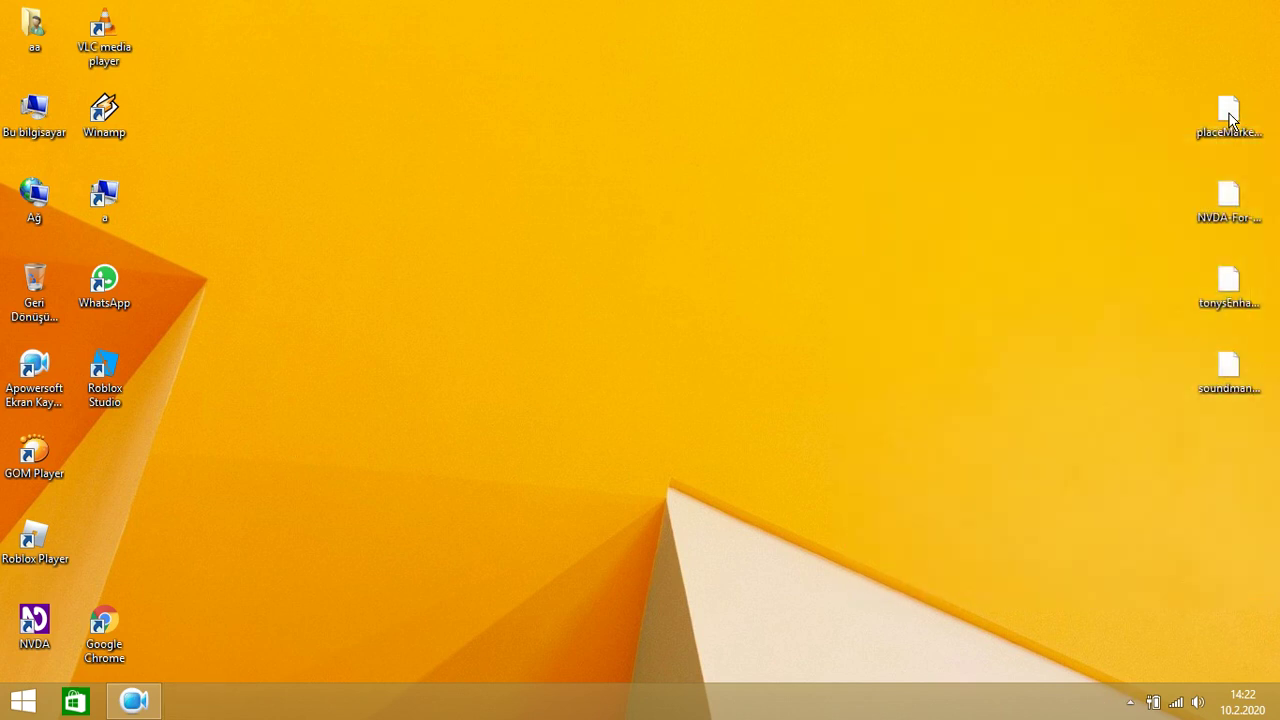
Open the advanced attributes of the NVDA-For-VS-Code-1.0.2.nvda-addon file on the desktop.
left_click(1220, 183)
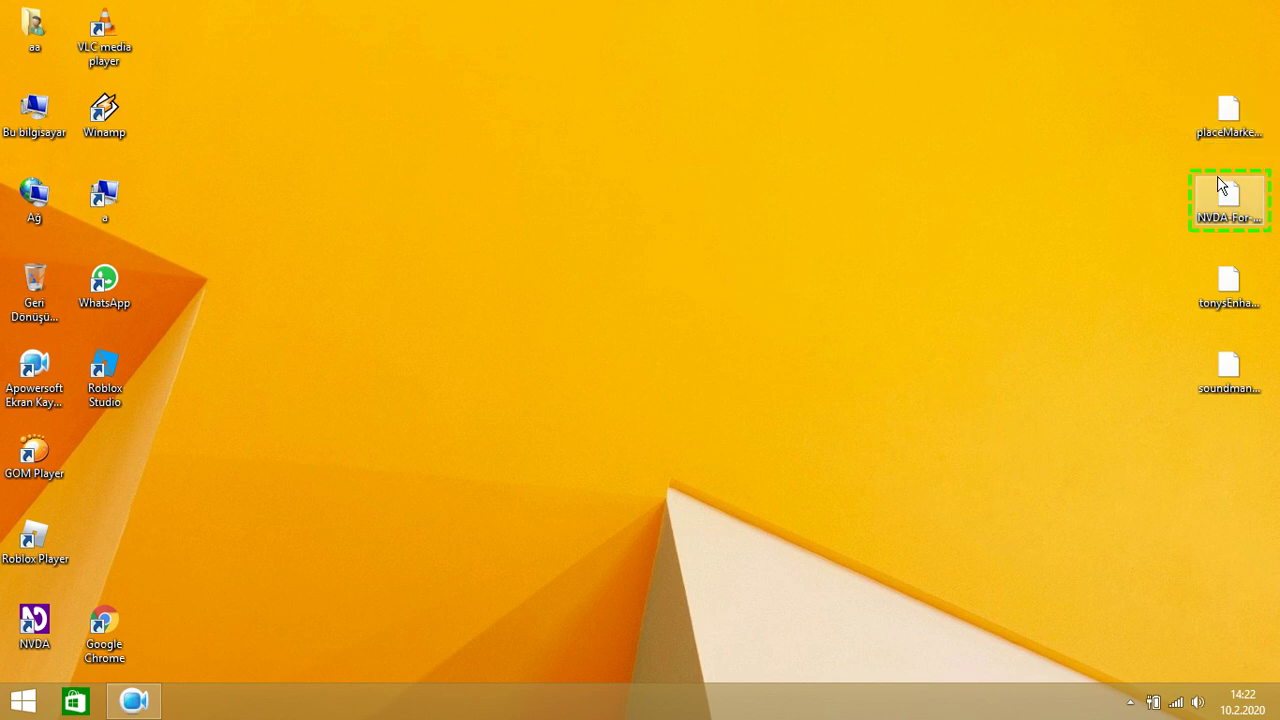
right_click(1218, 176)
key("Up")
key("Return")
key("Tab")
key("Tab")
key("Return")
Mark the NVDA-For-VS-Code file as ready for archiving, enable content compression to save disk space, and apply the properties.
key("space")
key("Tab")
key("Tab")
key("space")
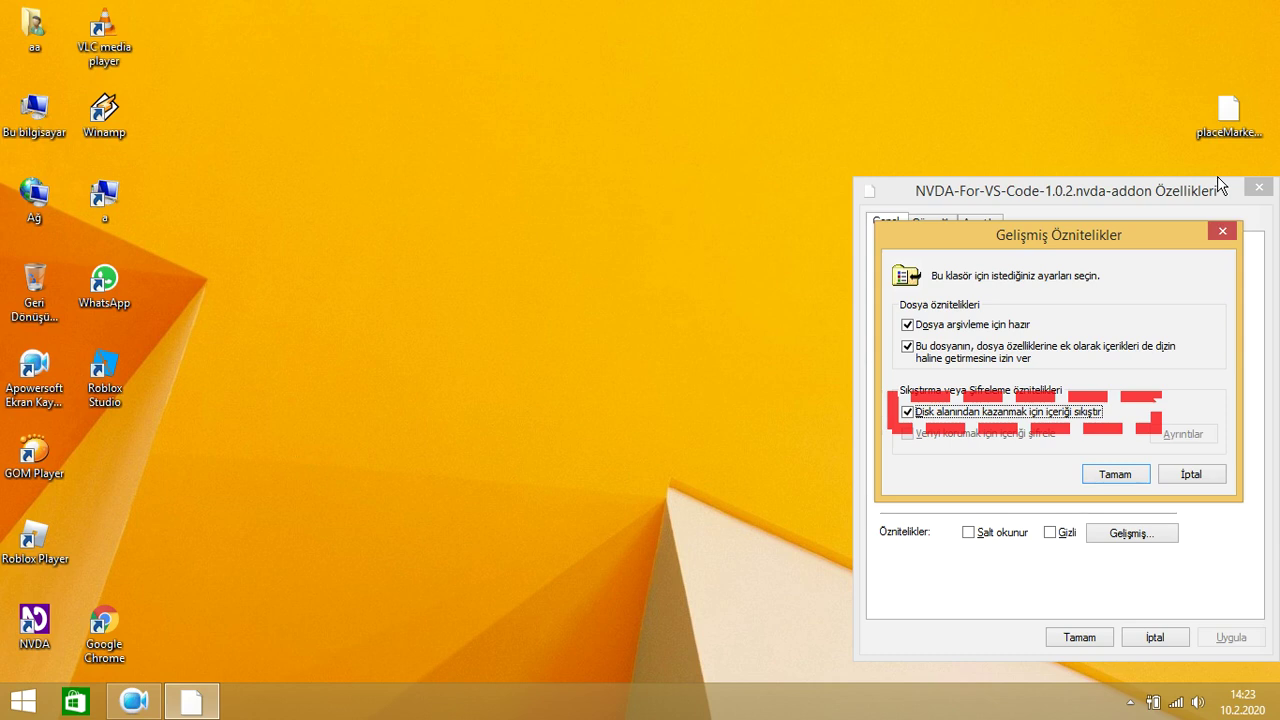
key("Tab")
key("Return")
key("Tab")
key("Return")
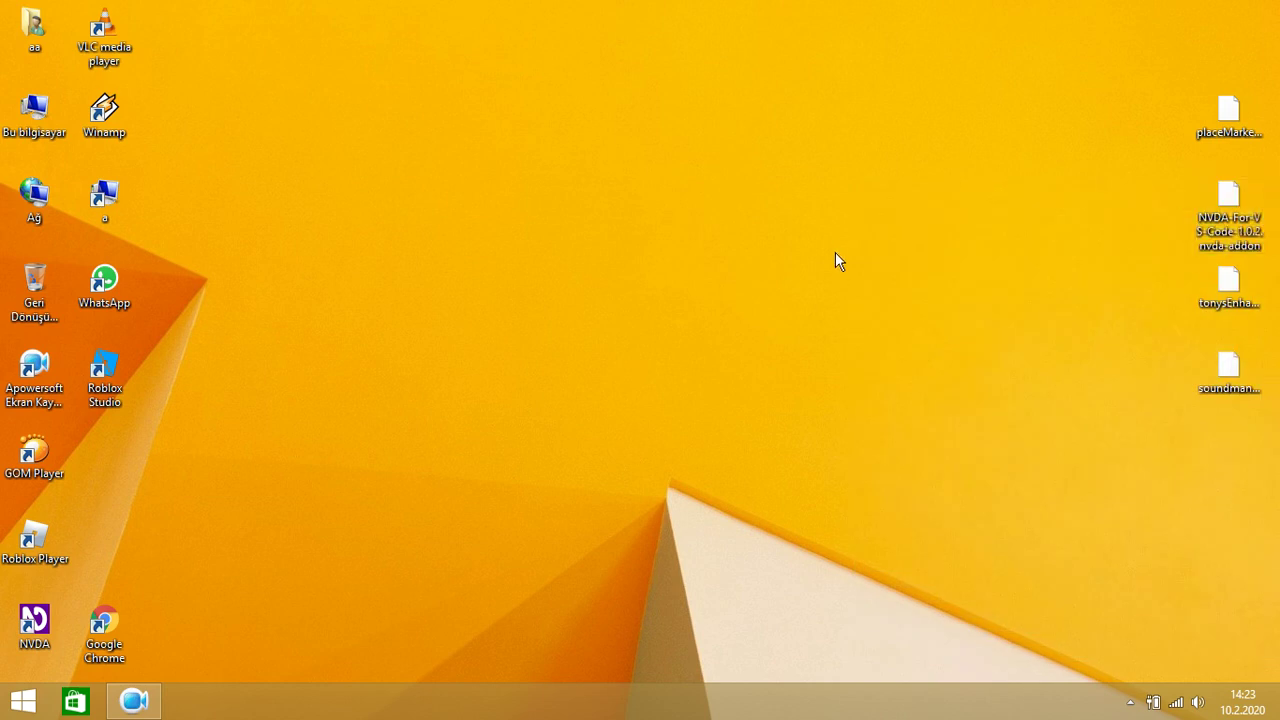
Lower the system volume with the notification area's volume control and close it.
key("Tab")
key("Tab")
key("Right")
key("Right")
key("Return")
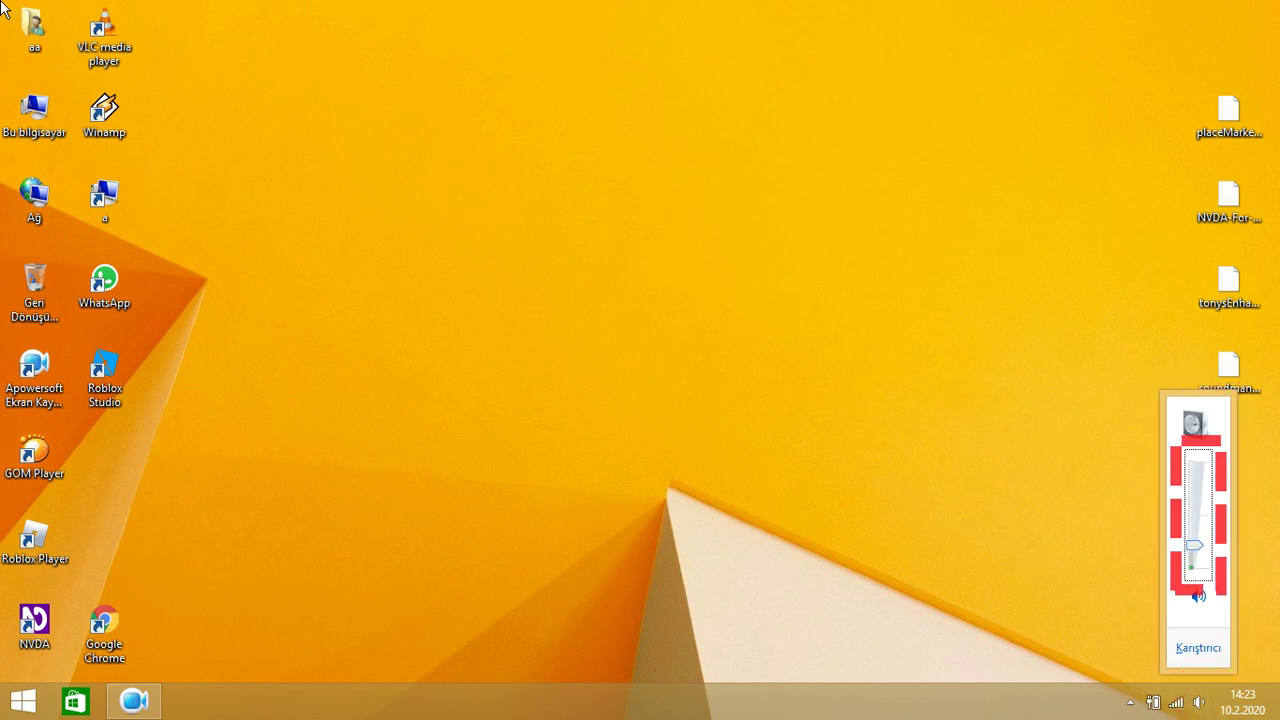
key("Escape")
Open the advanced attributes of the tonysEnhancements.nvda-addon file on the desktop.
key("Down")
key("Up")
key("Up")
key("Down")
key("Down")
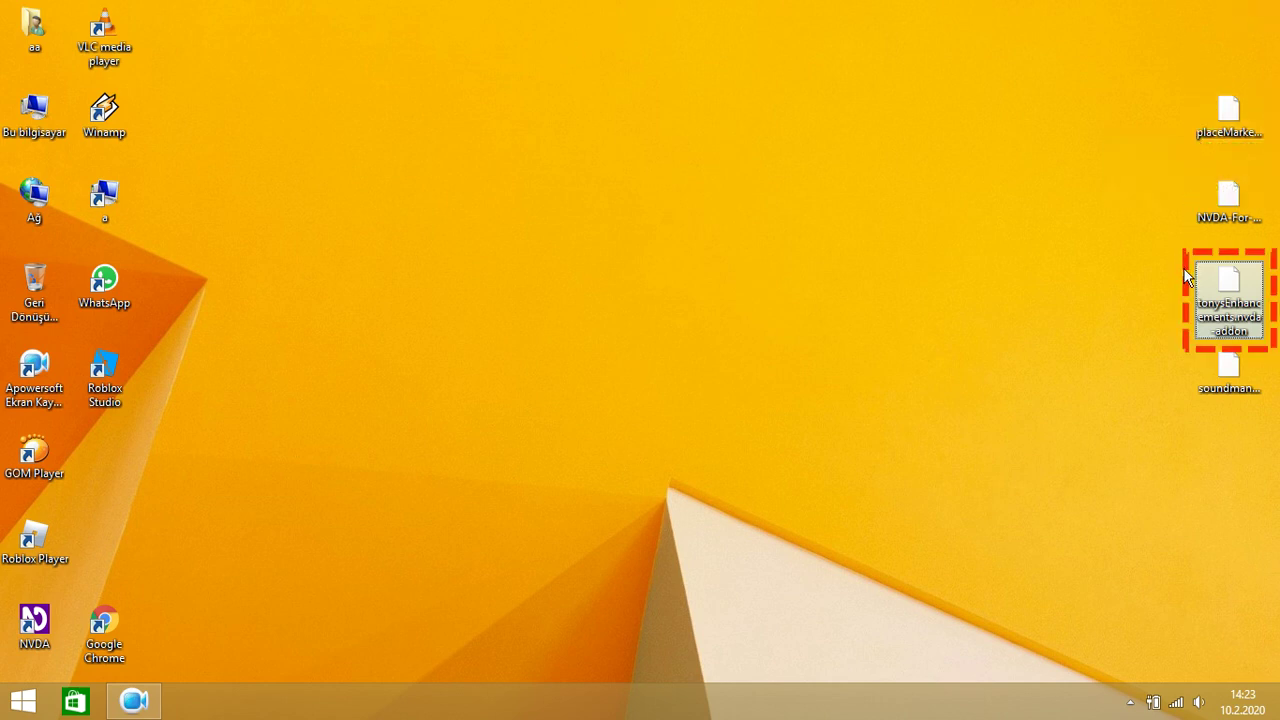
key("Menu")
key("Up")
key("Return")
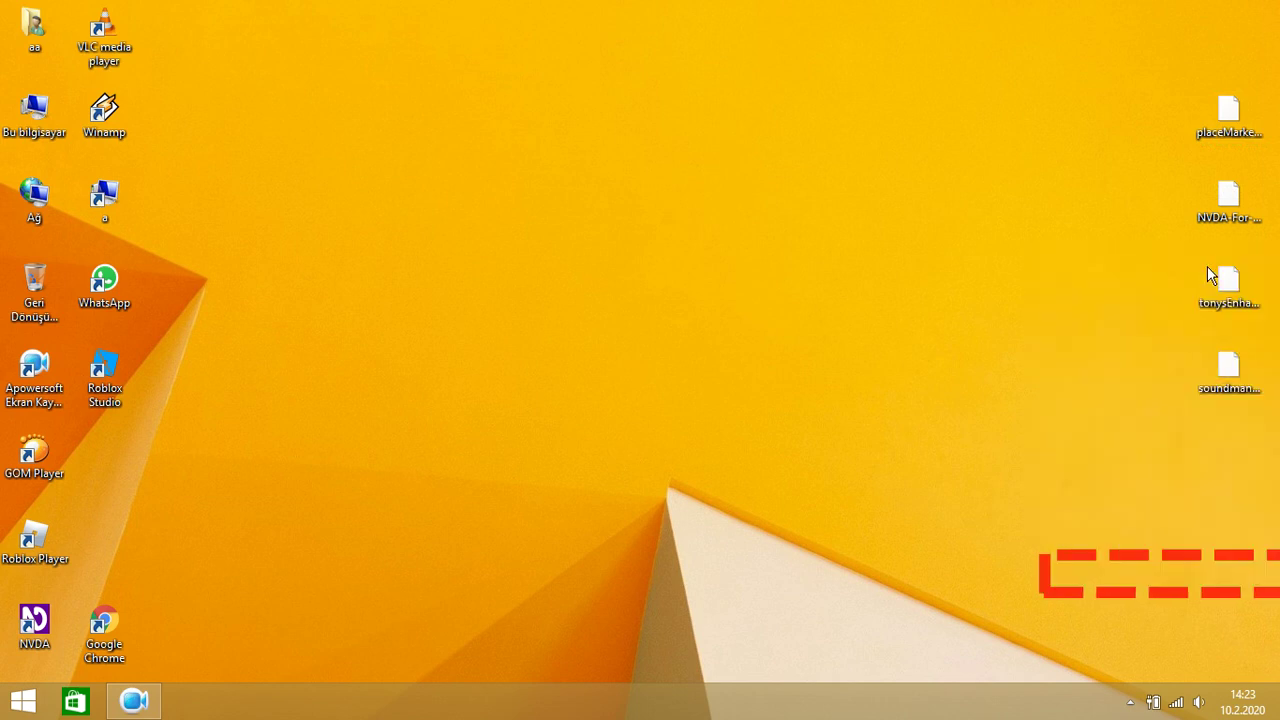
key("Tab")
key("Tab")
key("Tab")
key("Tab")
key("Return")
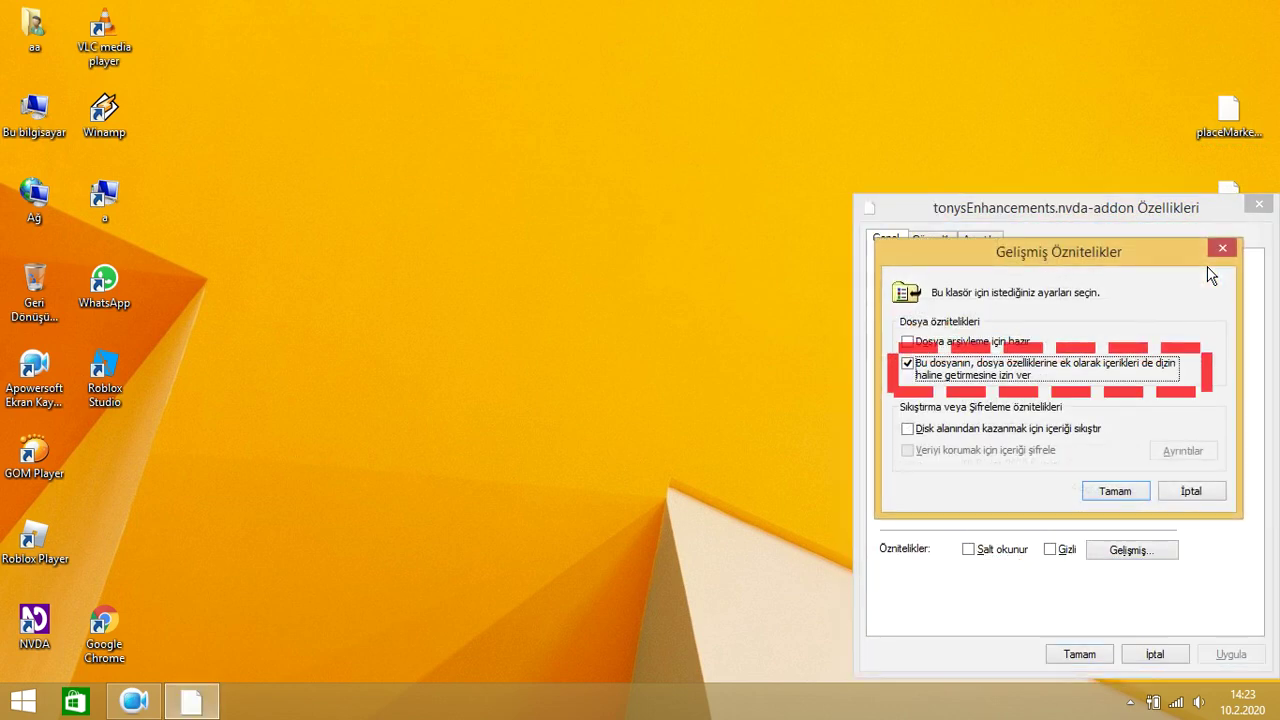
Enable content compression to save disk space for the tonysEnhancements file, mark it as ready for archiving, and apply the properties.
key("Tab")
key("space")
key("Tab")
key("Tab")
key("Tab")
key("space")
key("Tab")
key("Tab")
key("Tab")
key("Return")
key("Tab")
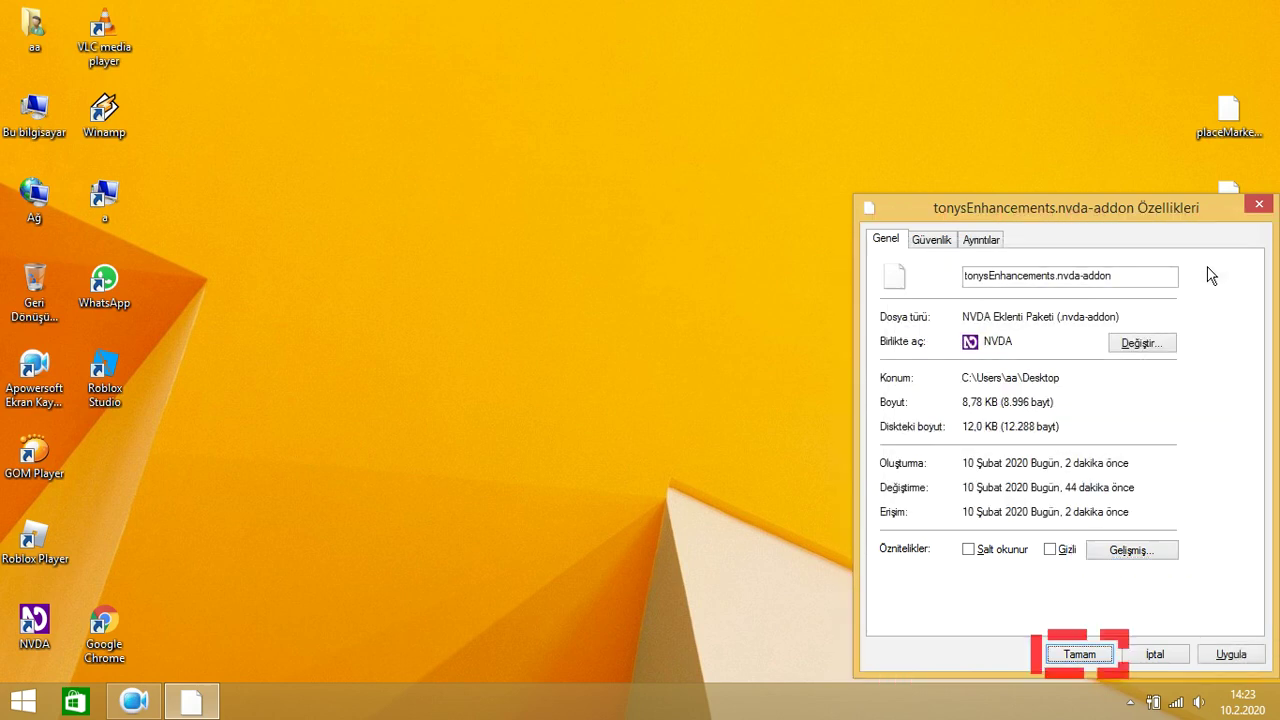
key("Return")
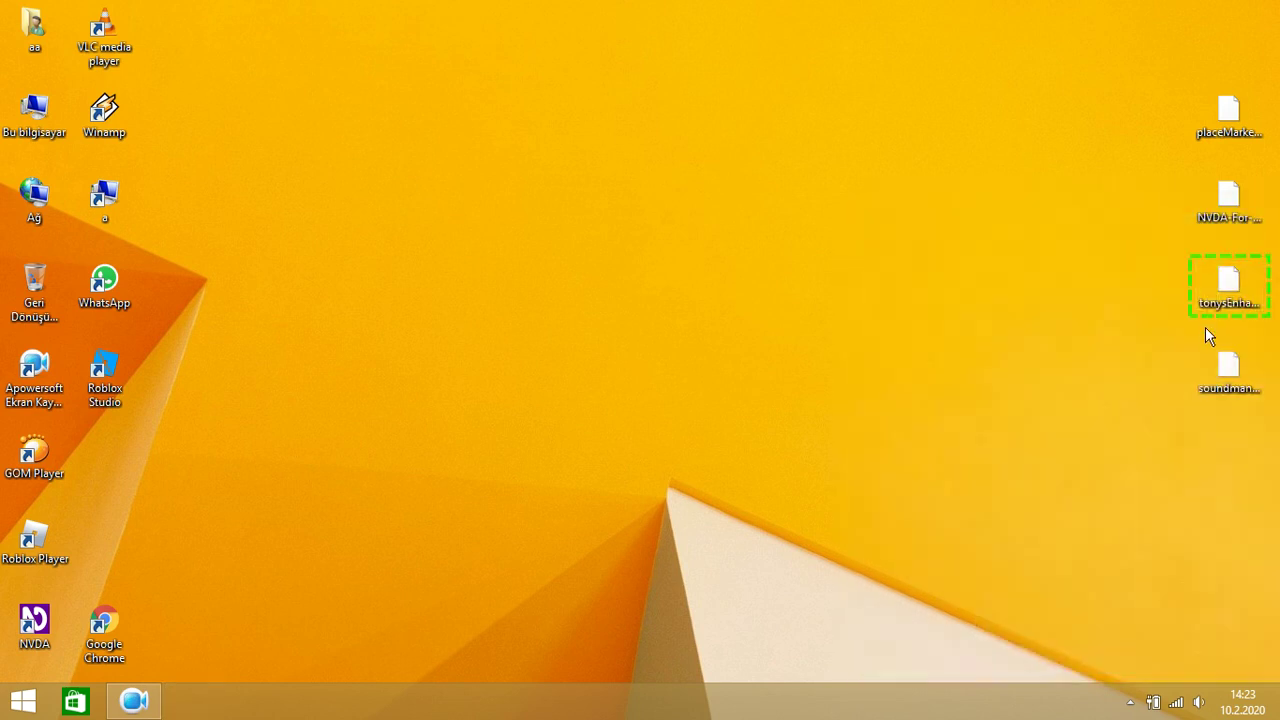
Open the advanced attributes of the soundmanager-2020.1.nvda-addon file on the desktop.
left_click(1206, 358)
key("Menu")
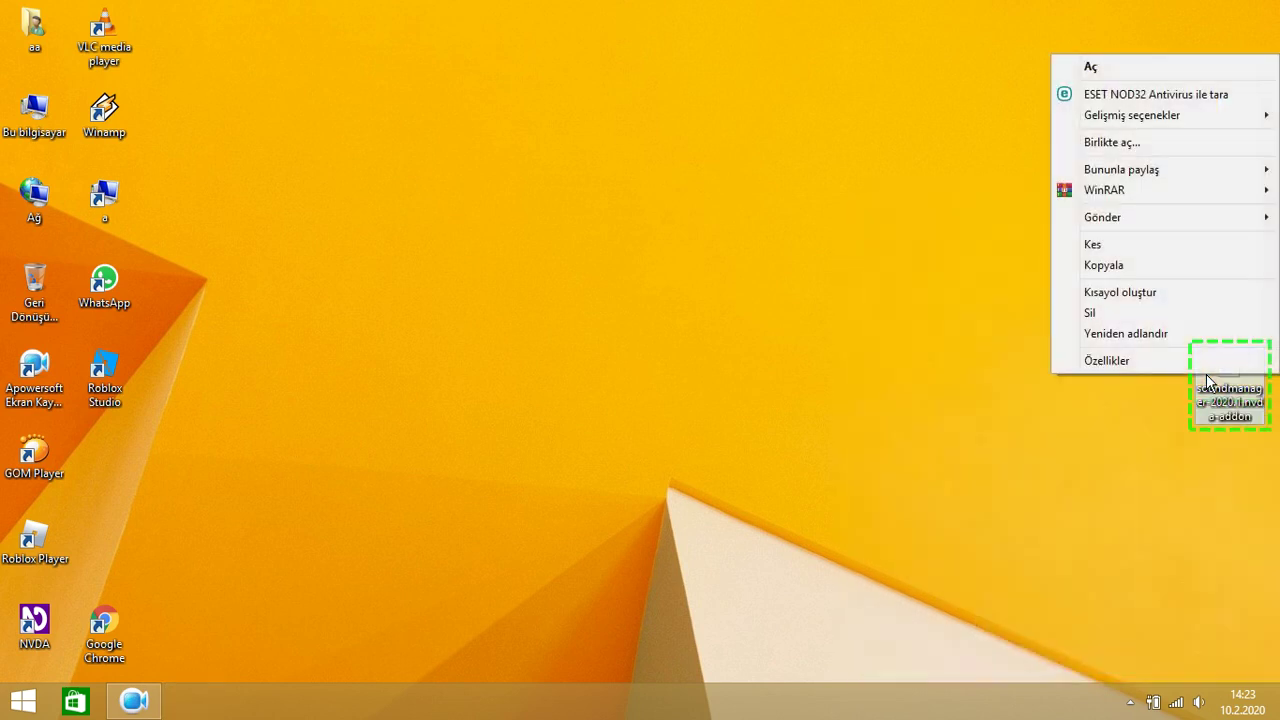
key("Up")
key("Return")
key("Tab")
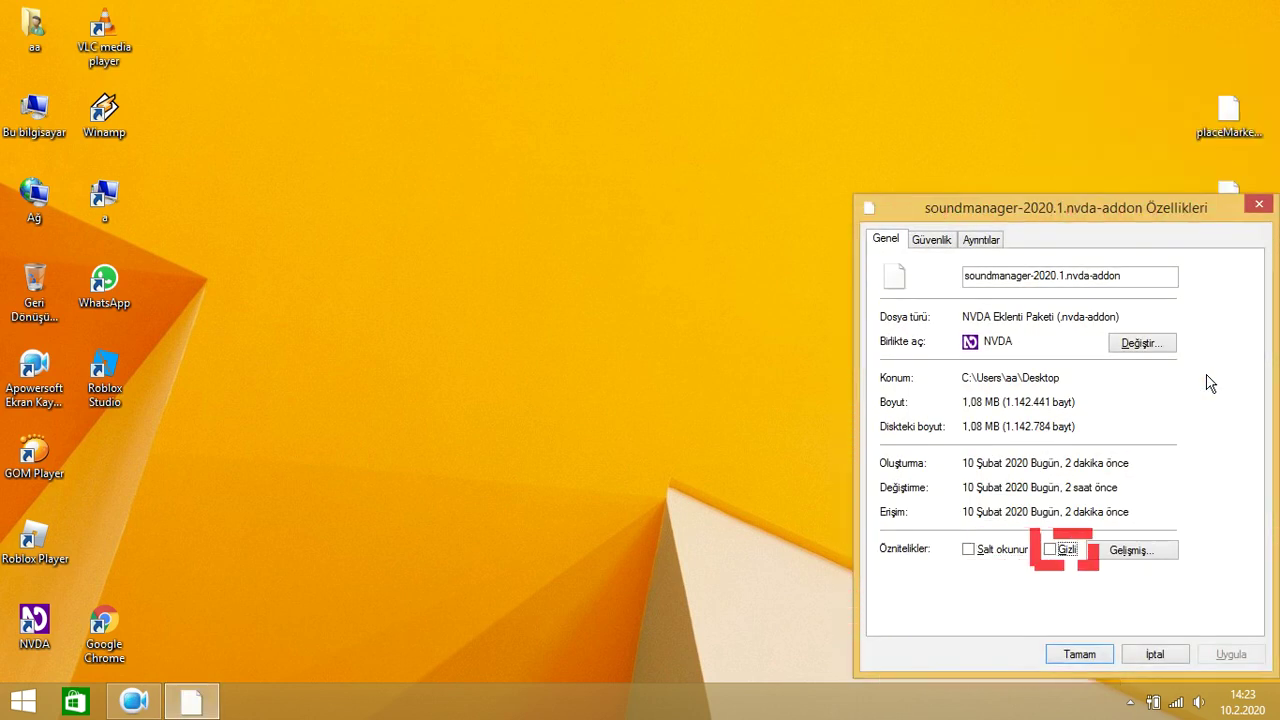
key("Tab")
key("Return")
Mark the soundmanager file as ready for archiving, enable content compression to save disk space, and apply the properties.
key("Tab")
key("shift+Tab")
key("space")
key("Tab")
key("Tab")
key("space")
key("Tab")
key("Return")
key("Tab")
key("Return")
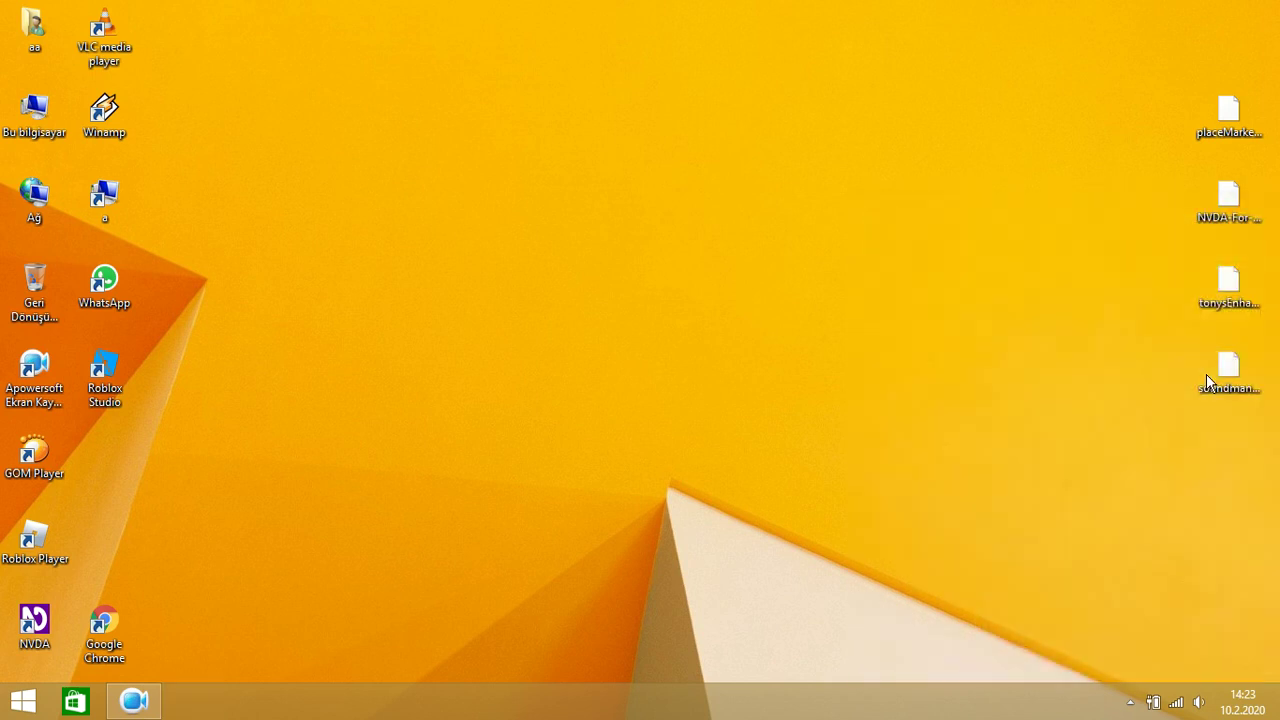
Open the placeMarkers-13.0.nvda-addon package from the desktop and accept its NVDA installation prompts.
key("Up")
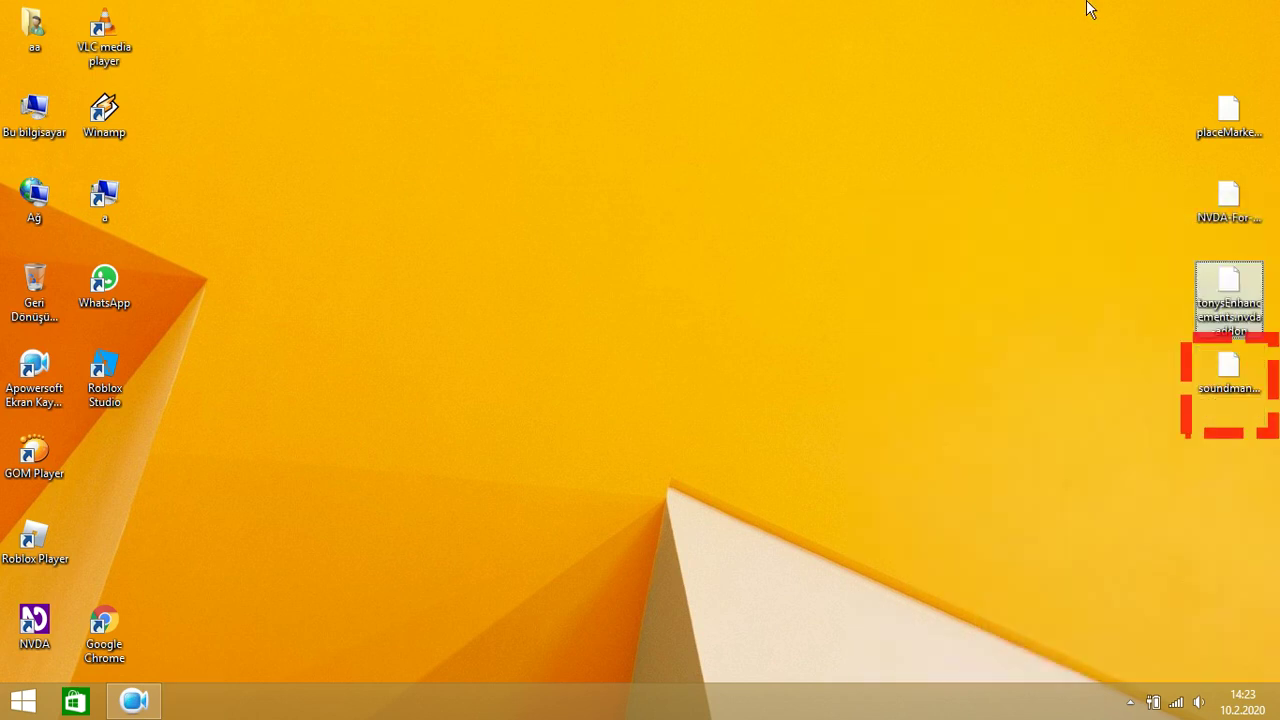
key("Up")
key("Up")
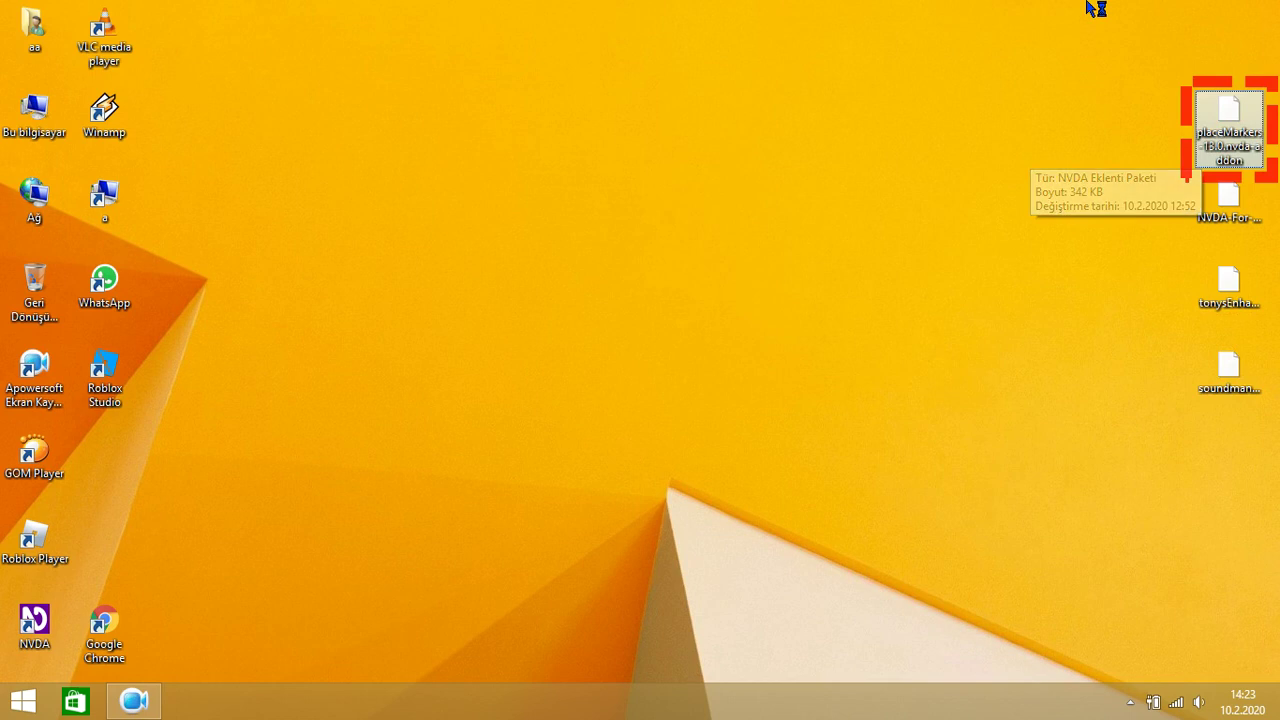
key("Return")
key("Tab")
key("Return")
key("Tab")
key("shift+Tab")
key("Return")
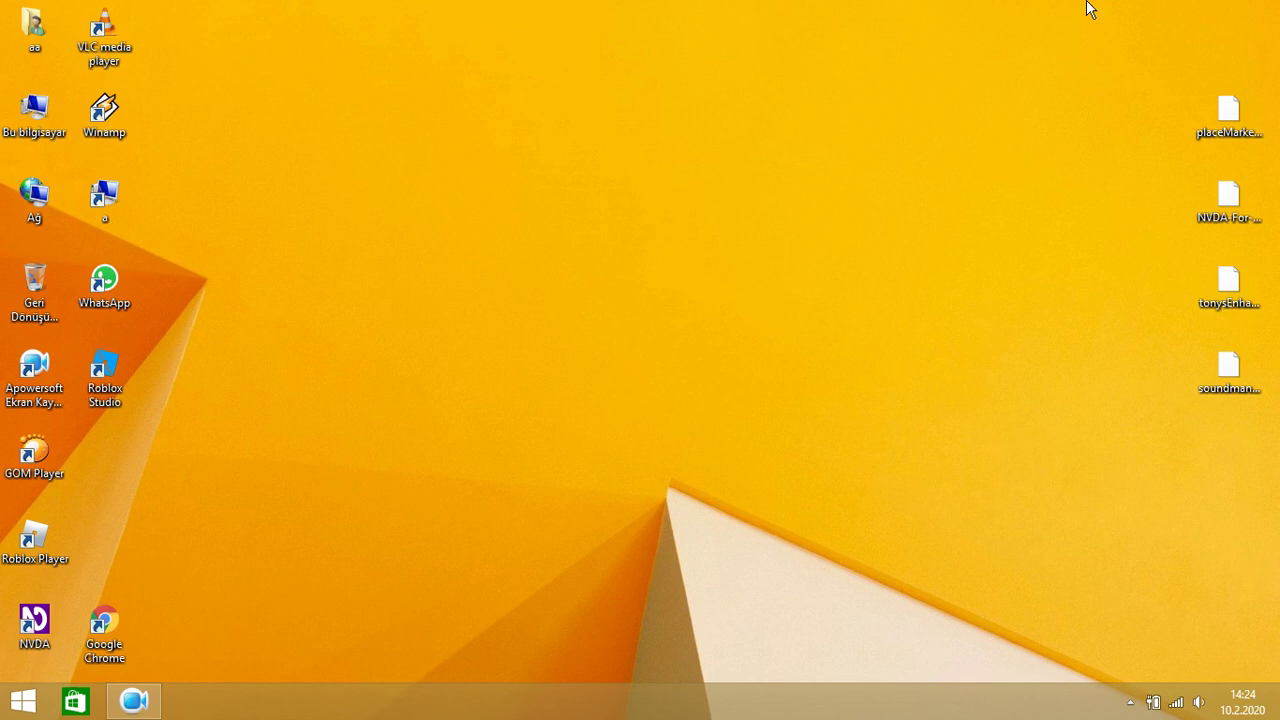
Permanently delete the placeMarkers-13.0.nvda-addon file from the desktop.
key("Down")
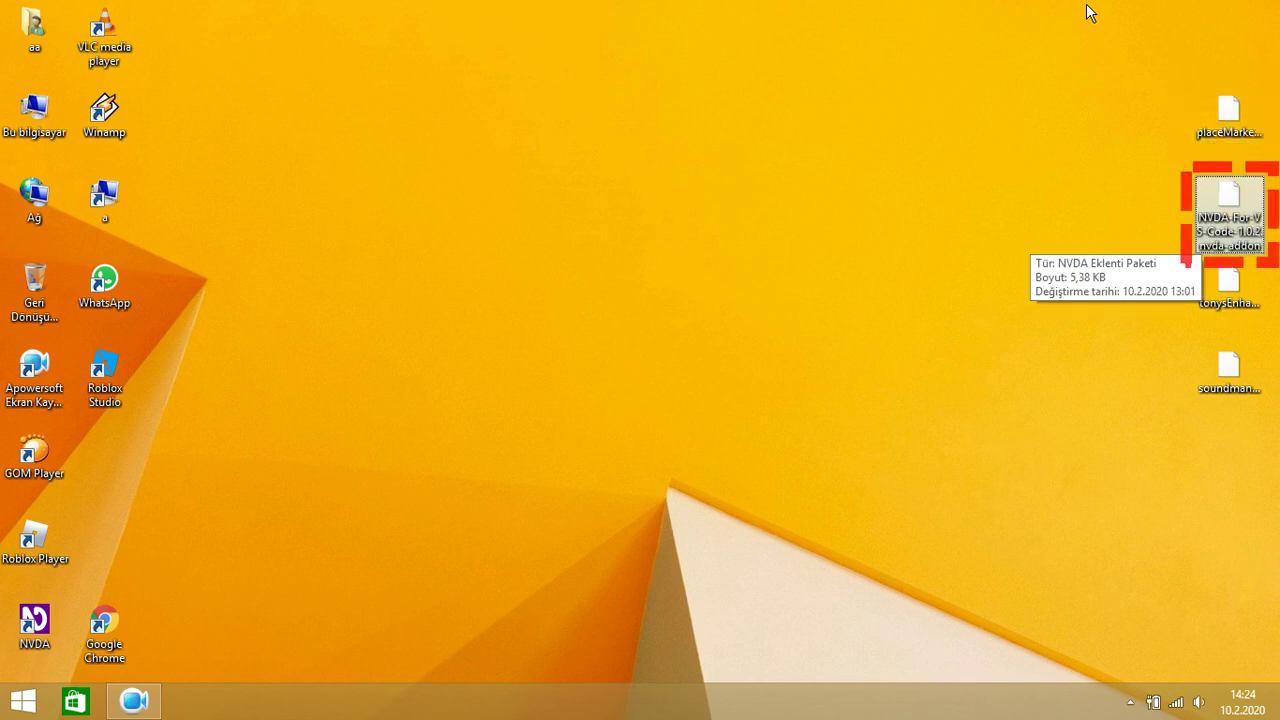
key("Up")
key("shift+Delete")
key("Right")
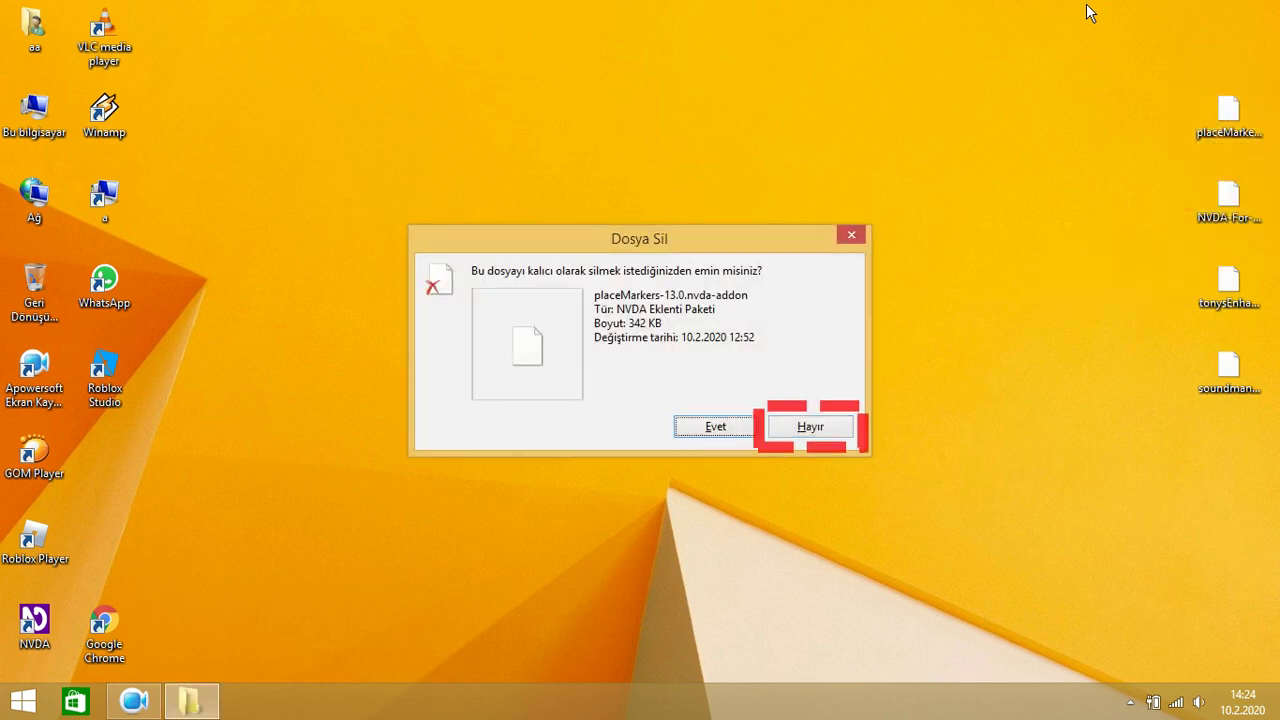
key("Left")
key("Return")
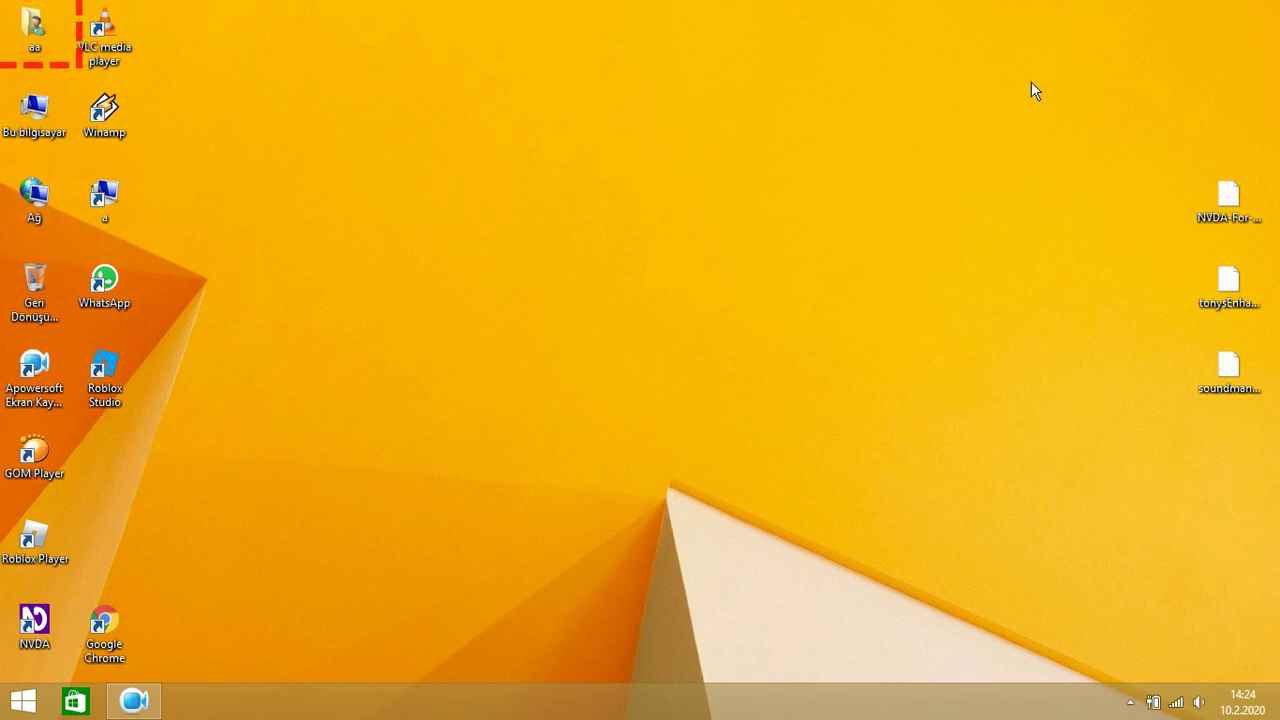
Open the NVDA-For-VS-Code-1.0.2.nvda-addon package, review its add-on information, and confirm its installation.
key("Right")
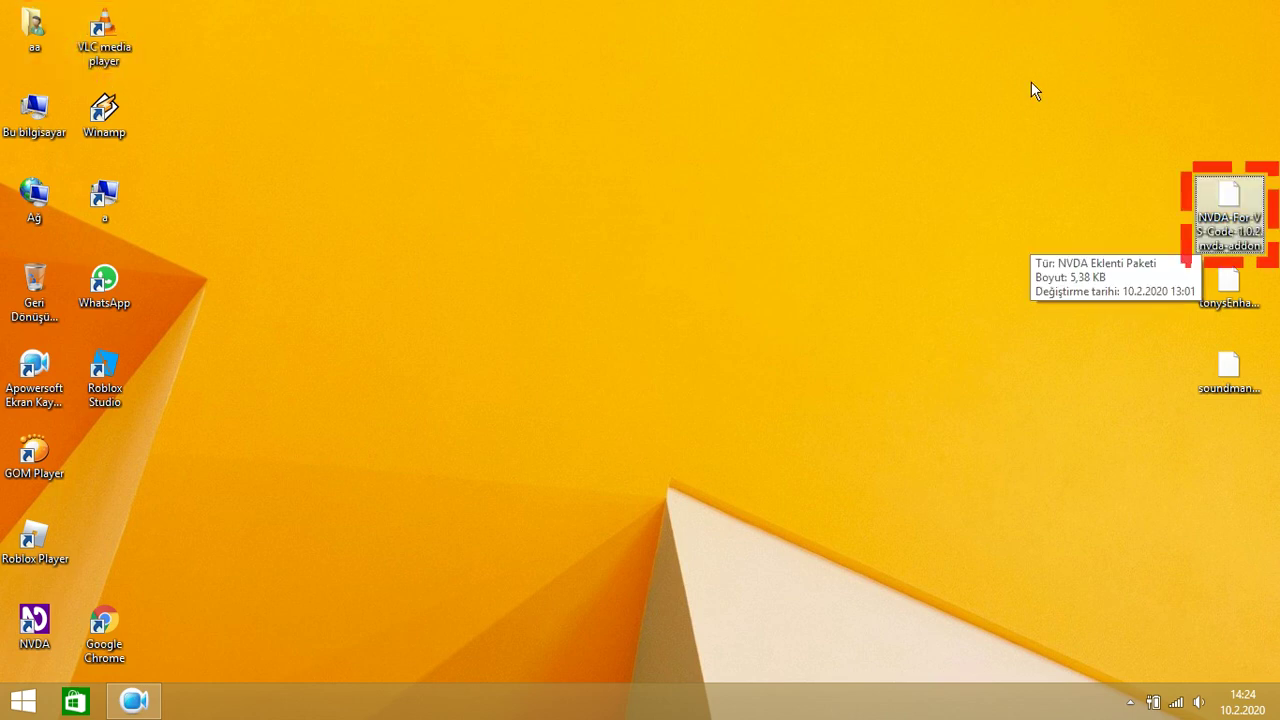
key("Return")
key("Tab")
key("shift+Tab")
key("Return")
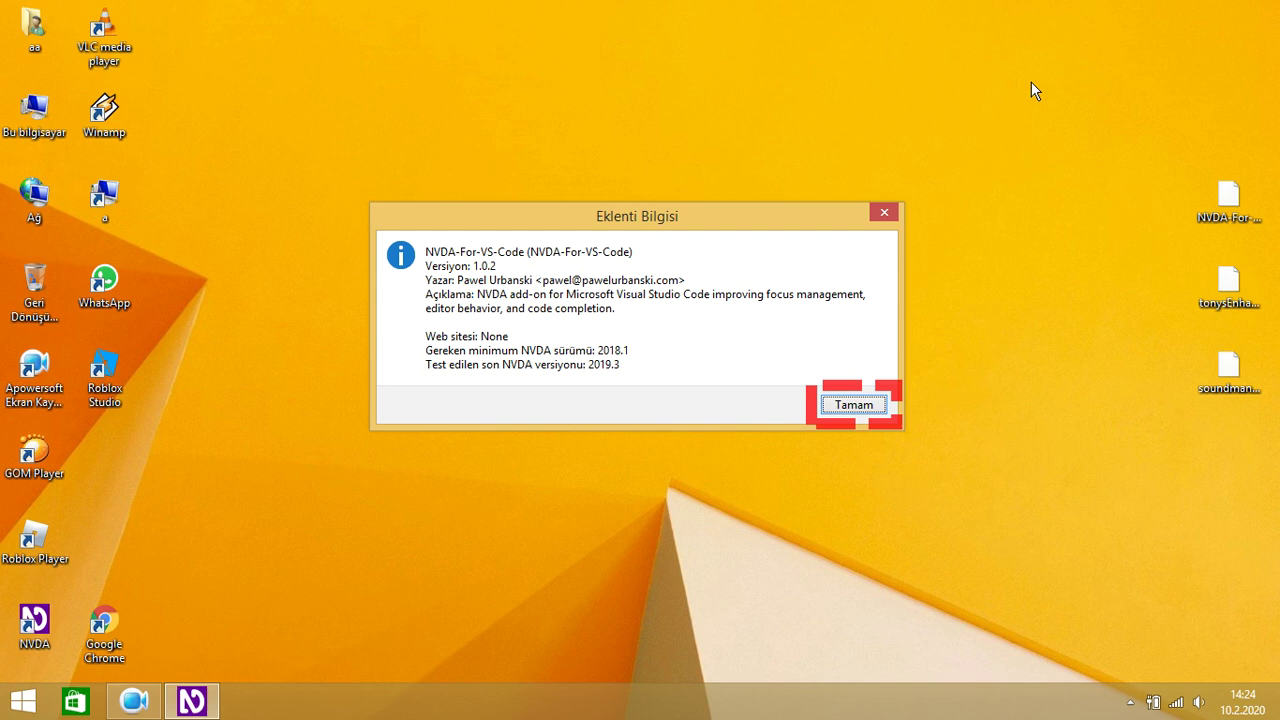
key("Return")
key("Tab")
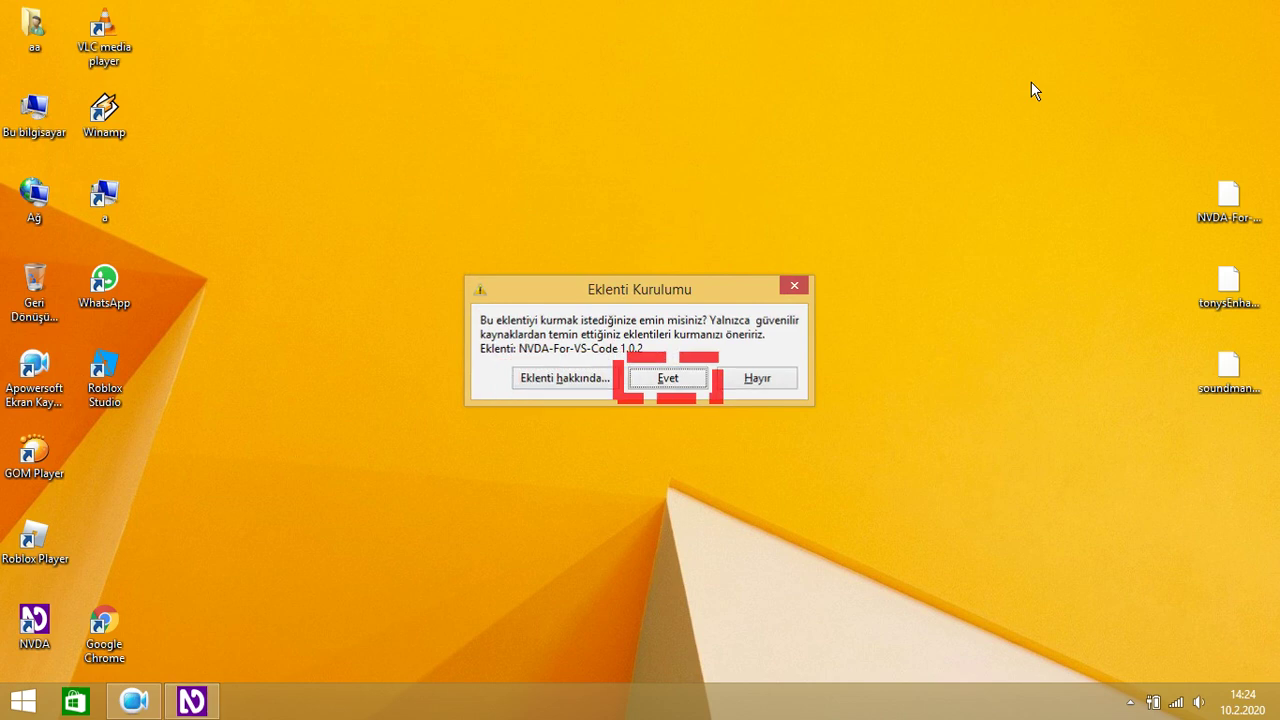
key("Return")
key("Tab")
key("Return")
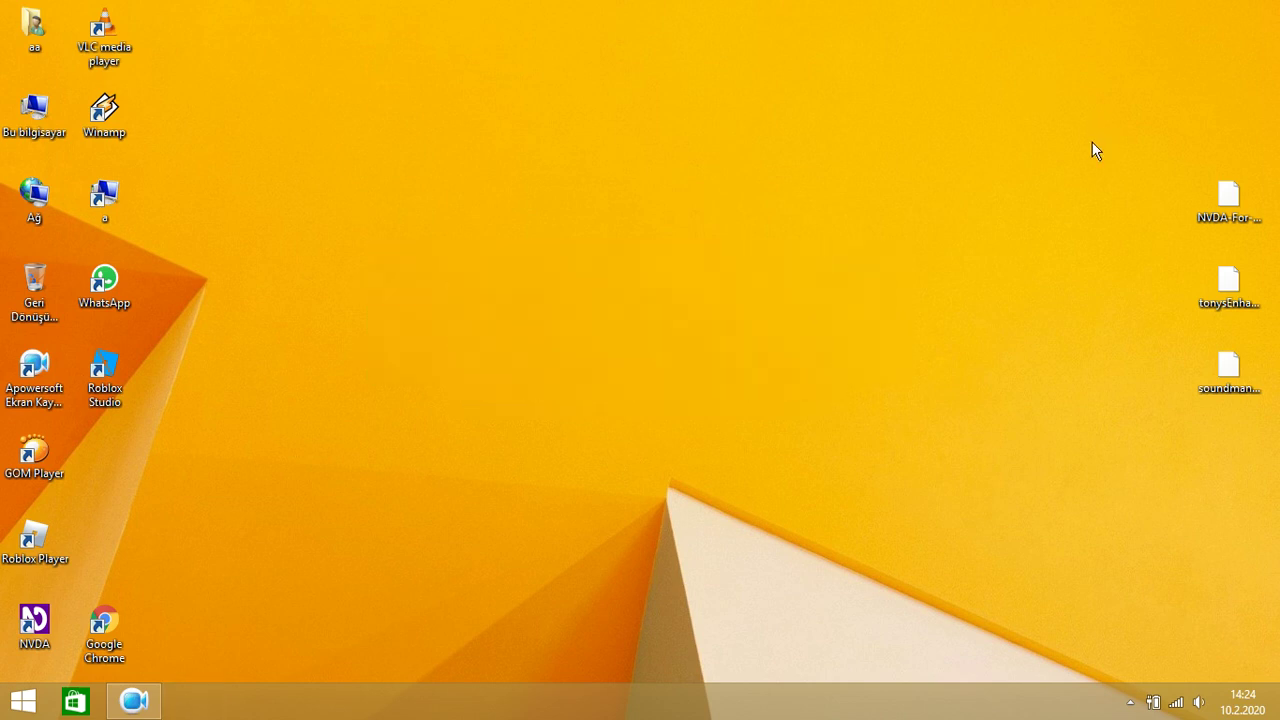
Try to install the tonysEnhancements.nvda-addon package from the desktop.
key("Down")
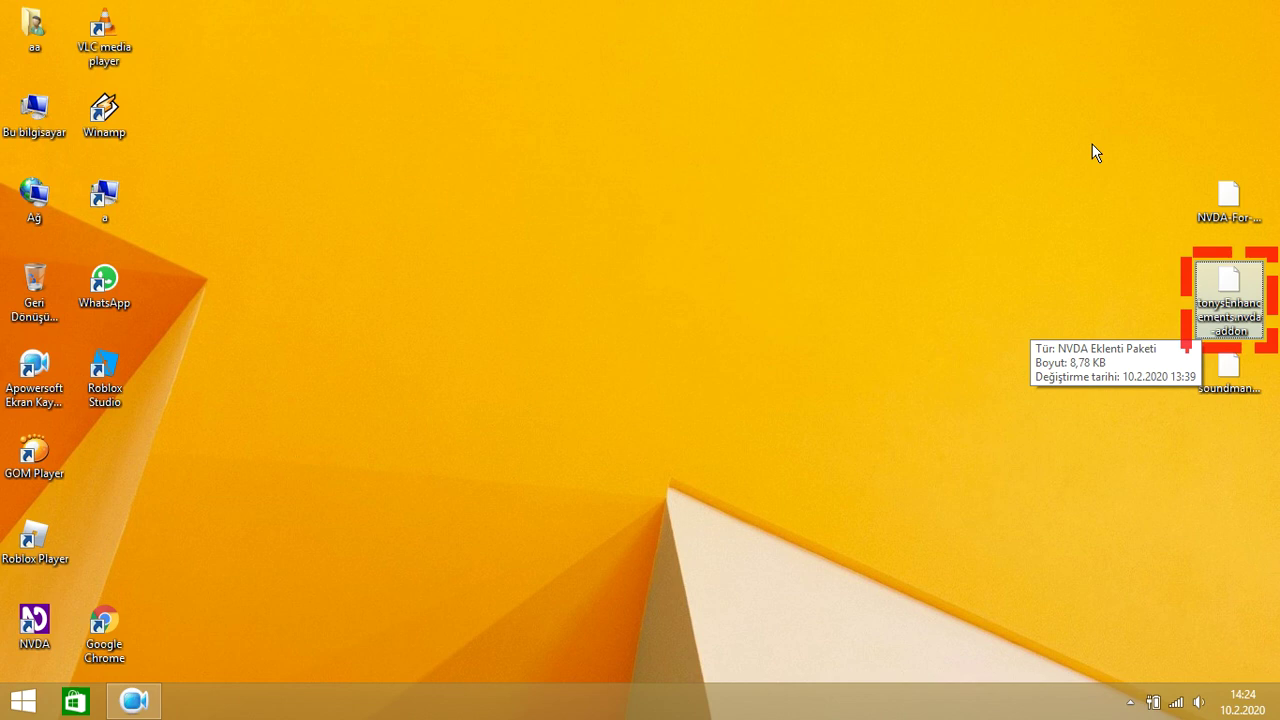
key("Return")
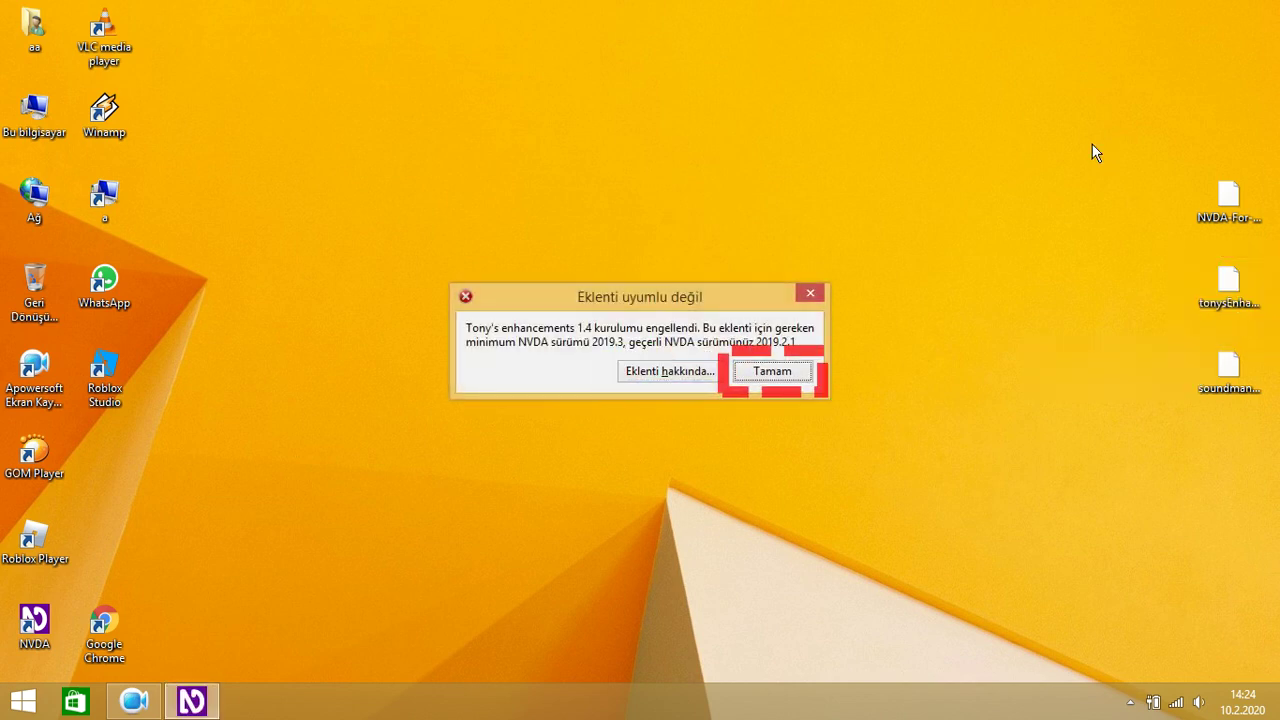
key("shift+Tab")
key("Tab")
key("Return")
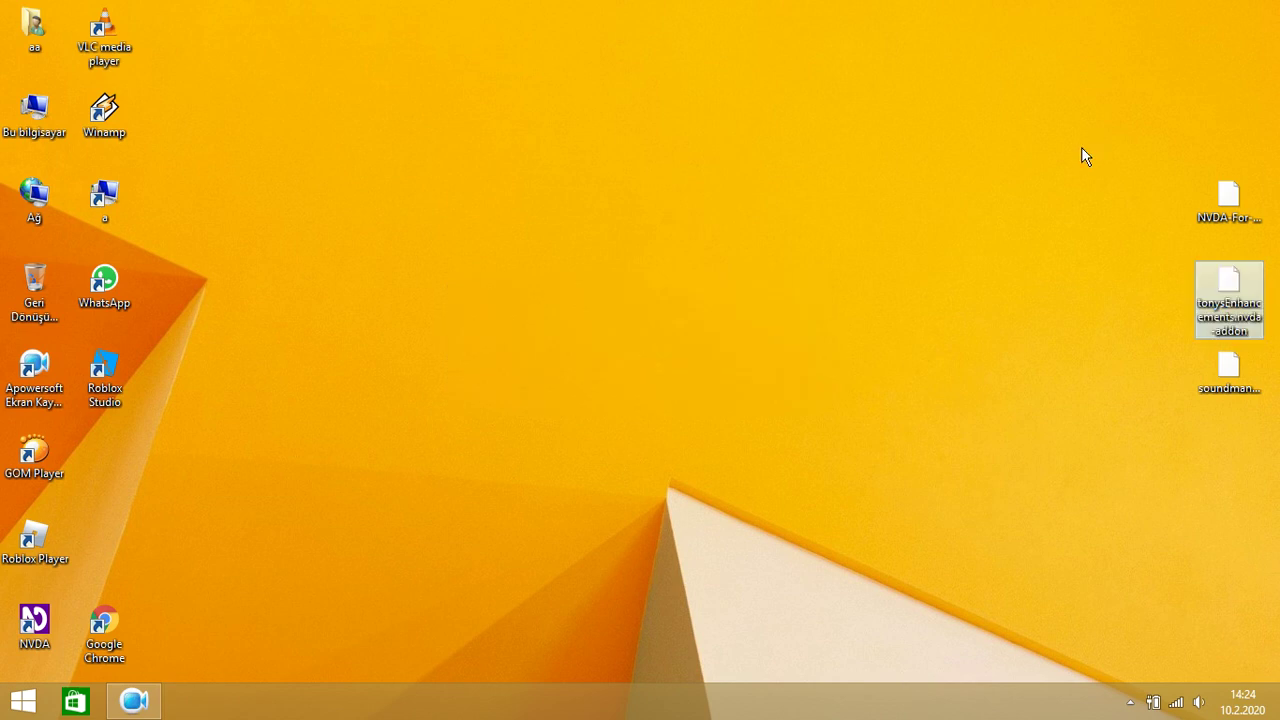
Install the soundmanager-2020.1.nvda-addon package from the desktop, accept upgrading Sound Manager to 2020.1, and dismiss the NVDA crash window.
key("Down")
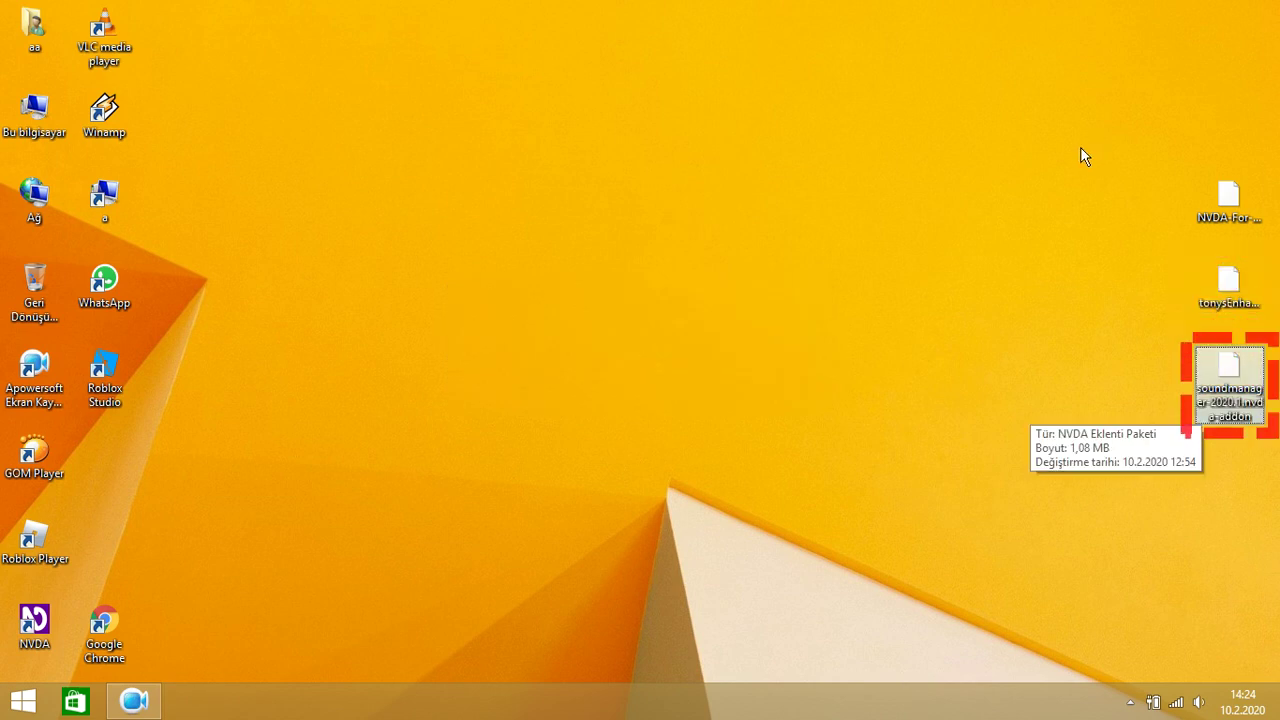
key("Return")
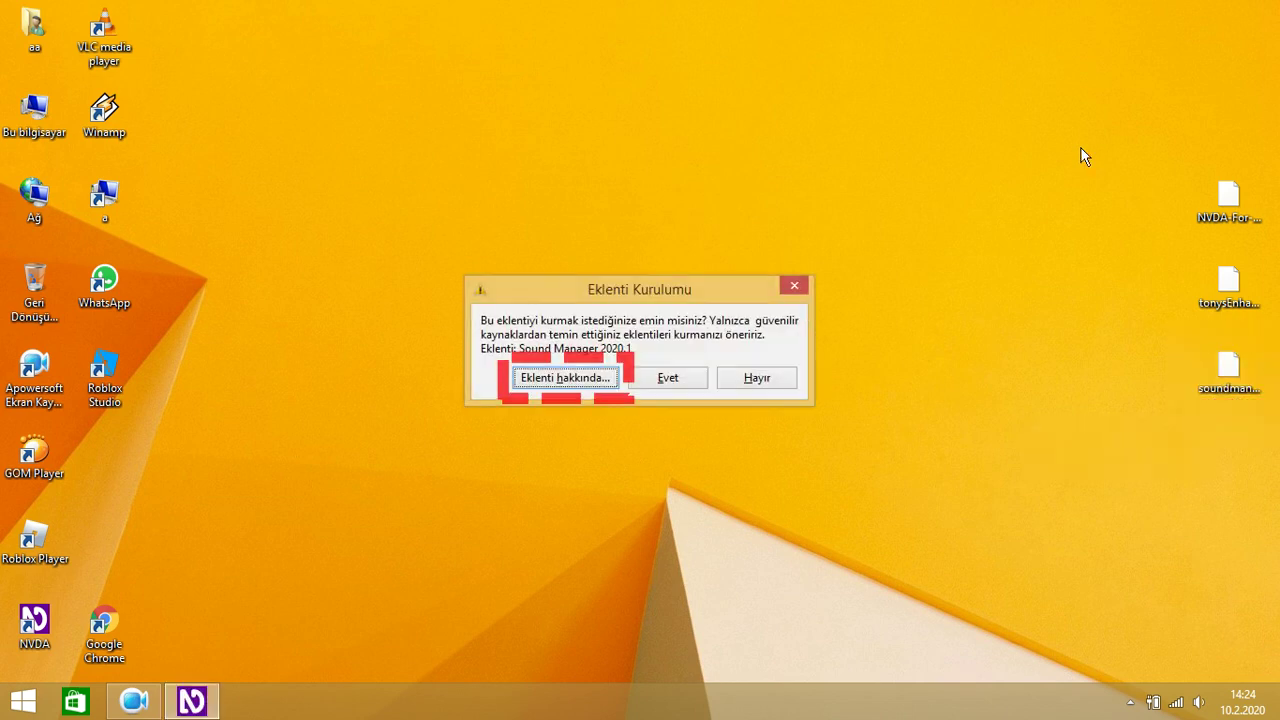
key("Tab")
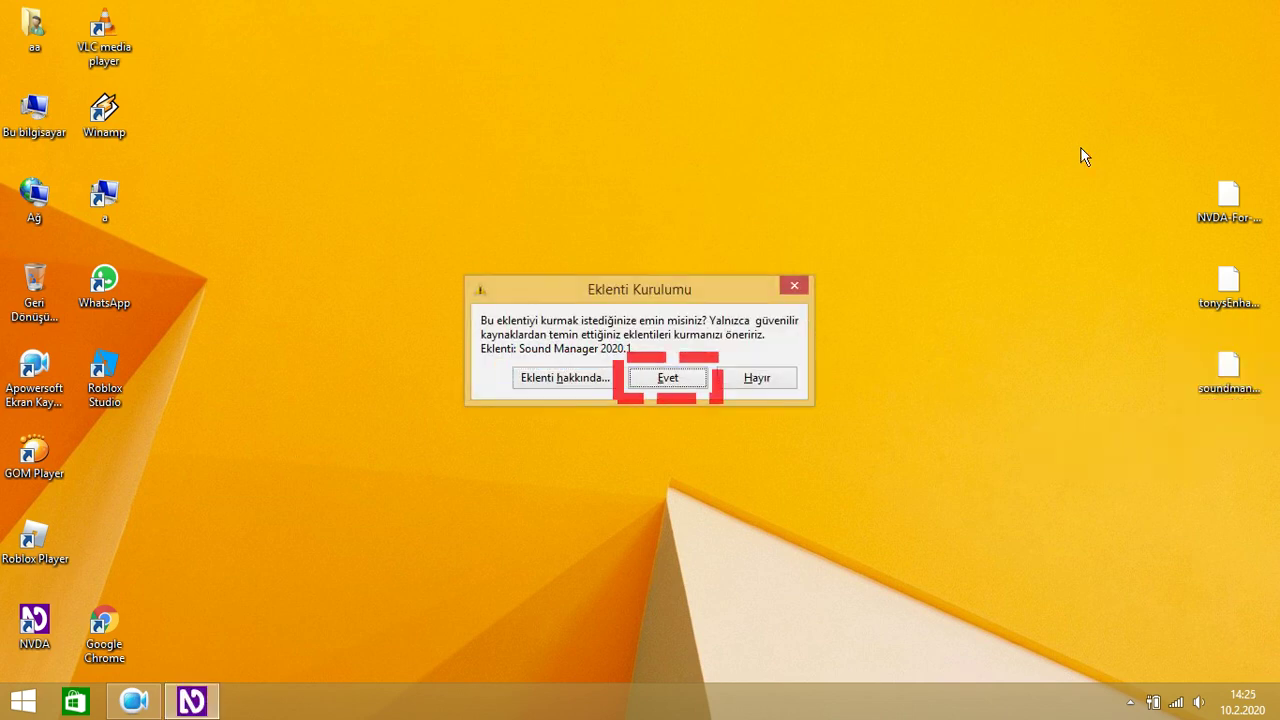
key("Return")
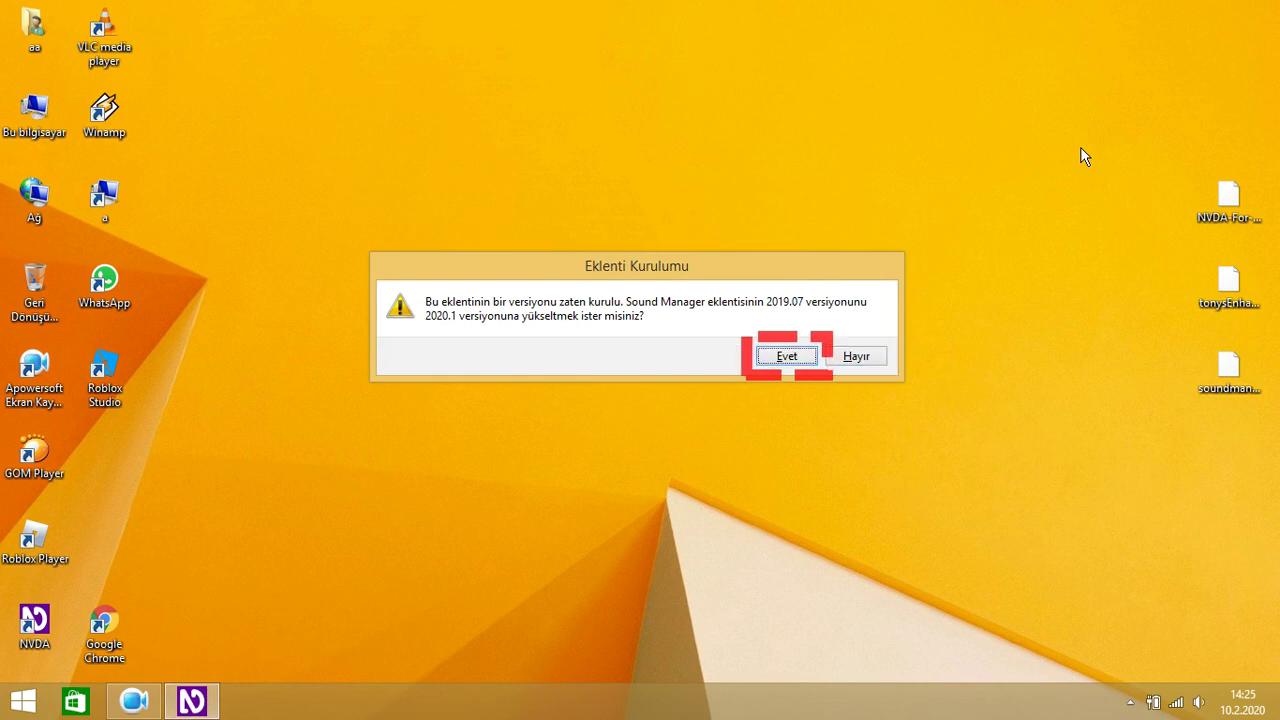
key("Return")
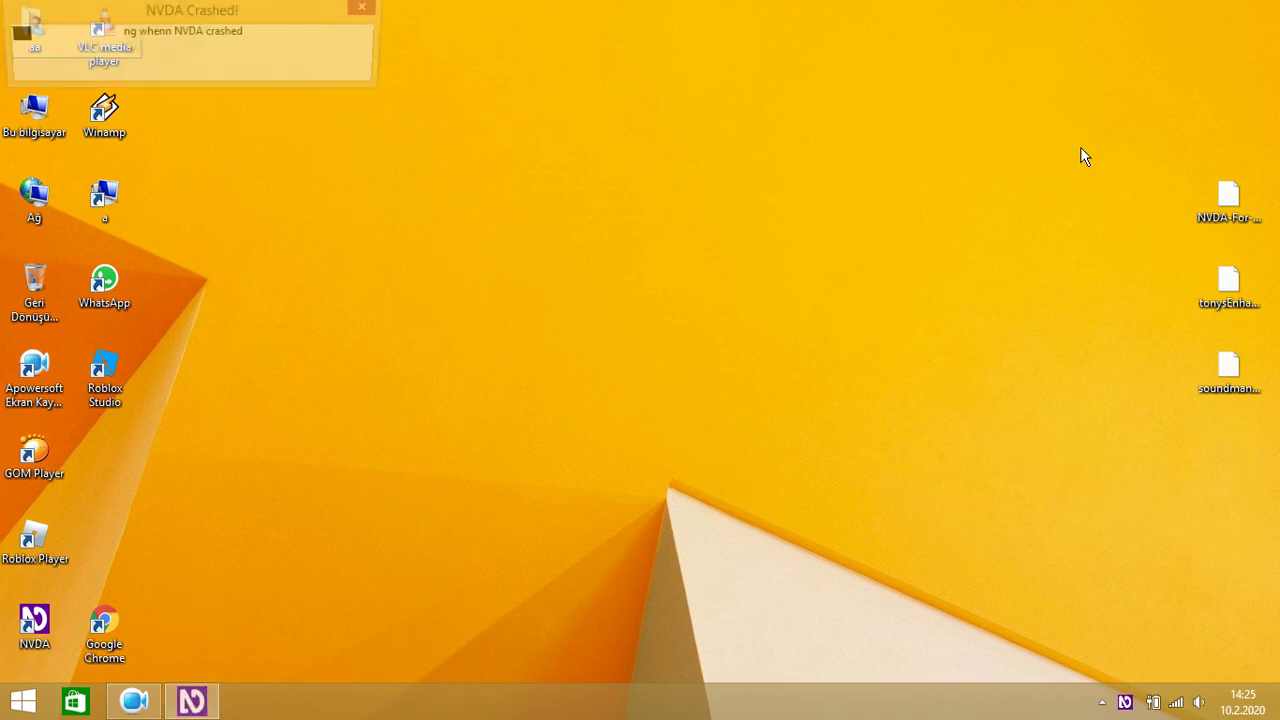
key("alt+F4")
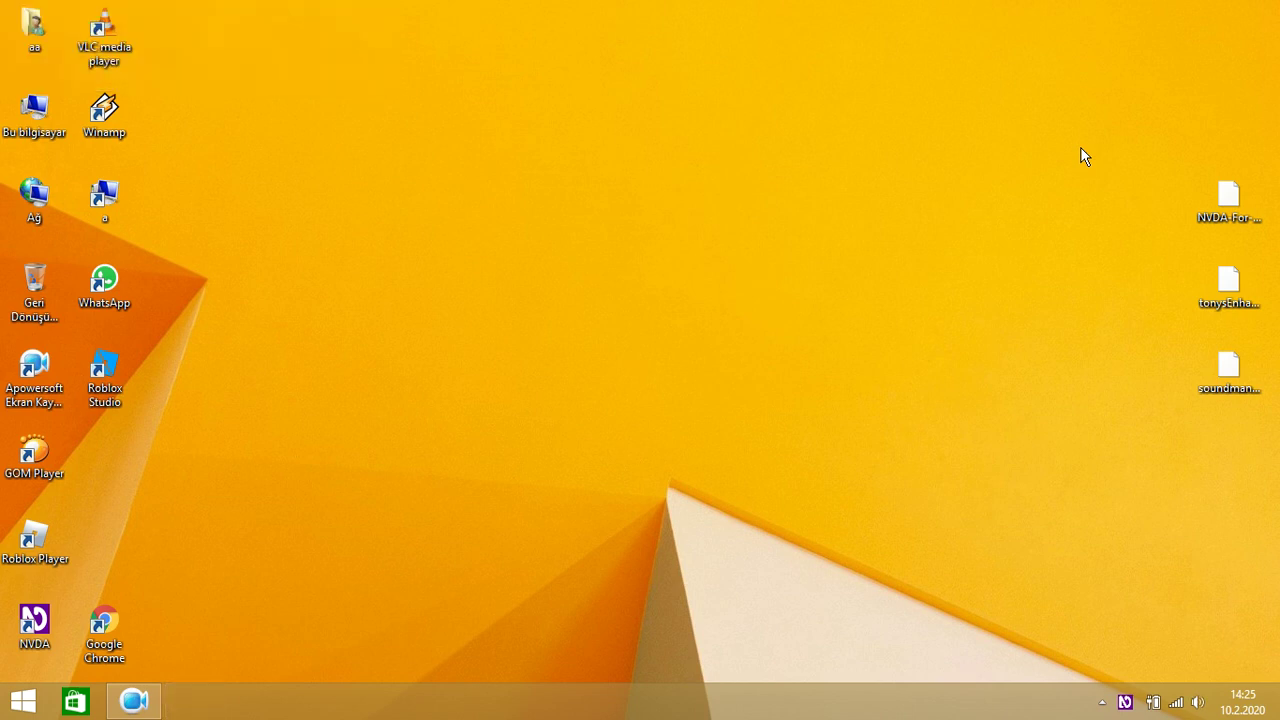
Open NVDA's speech settings, switch the synthesizer from eSpeak NG to the preceding one in the list, and save the settings.
key("insert+n")
key("Right")
key("Return")
key("ctrl+Tab")
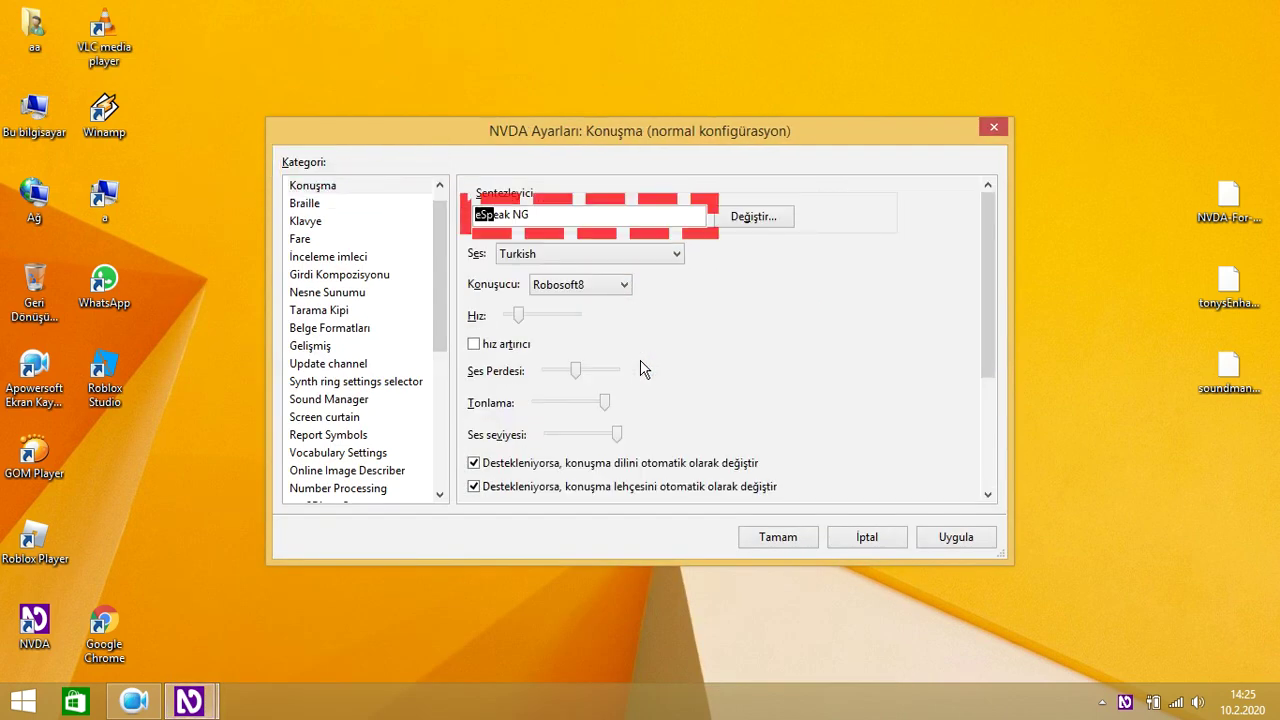
key("Tab")
key("Return")
key("Up")
key("Return")
key("Tab")
key("Tab")
key("Return")
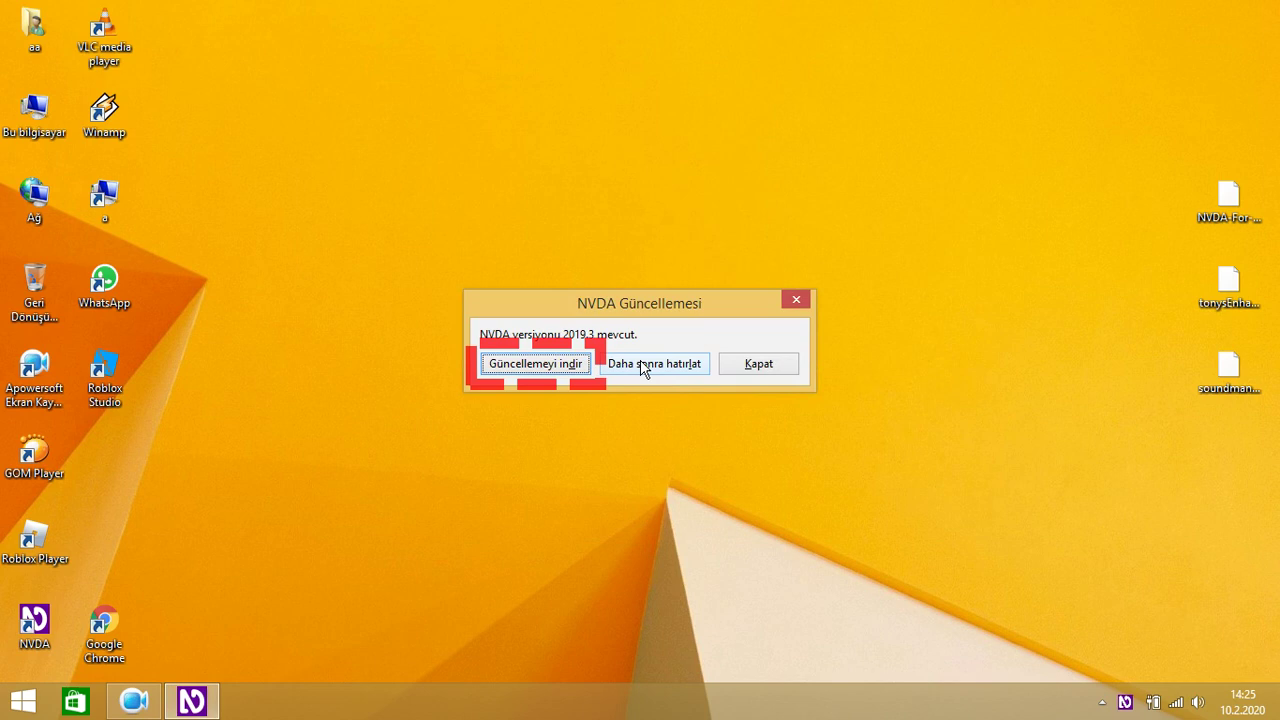
Close the NVDA 2019.3 update notice without downloading the update.
key("Tab")
key("Tab")
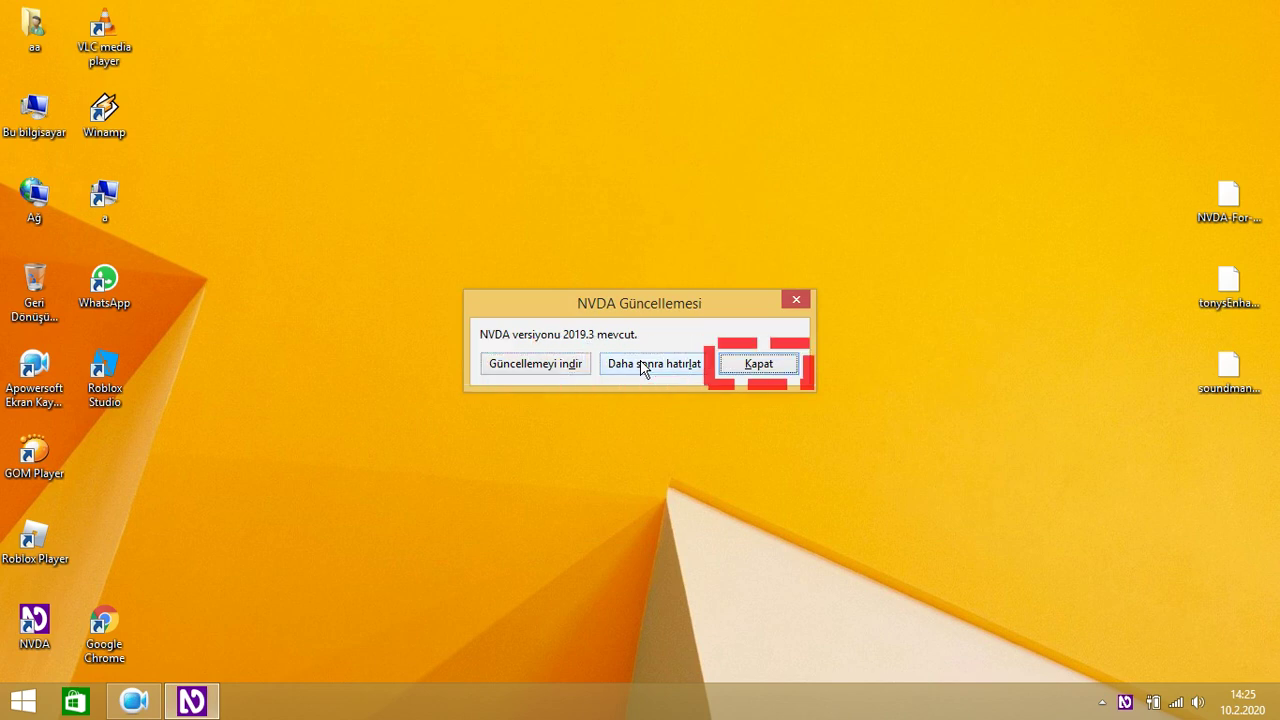
key("Return")
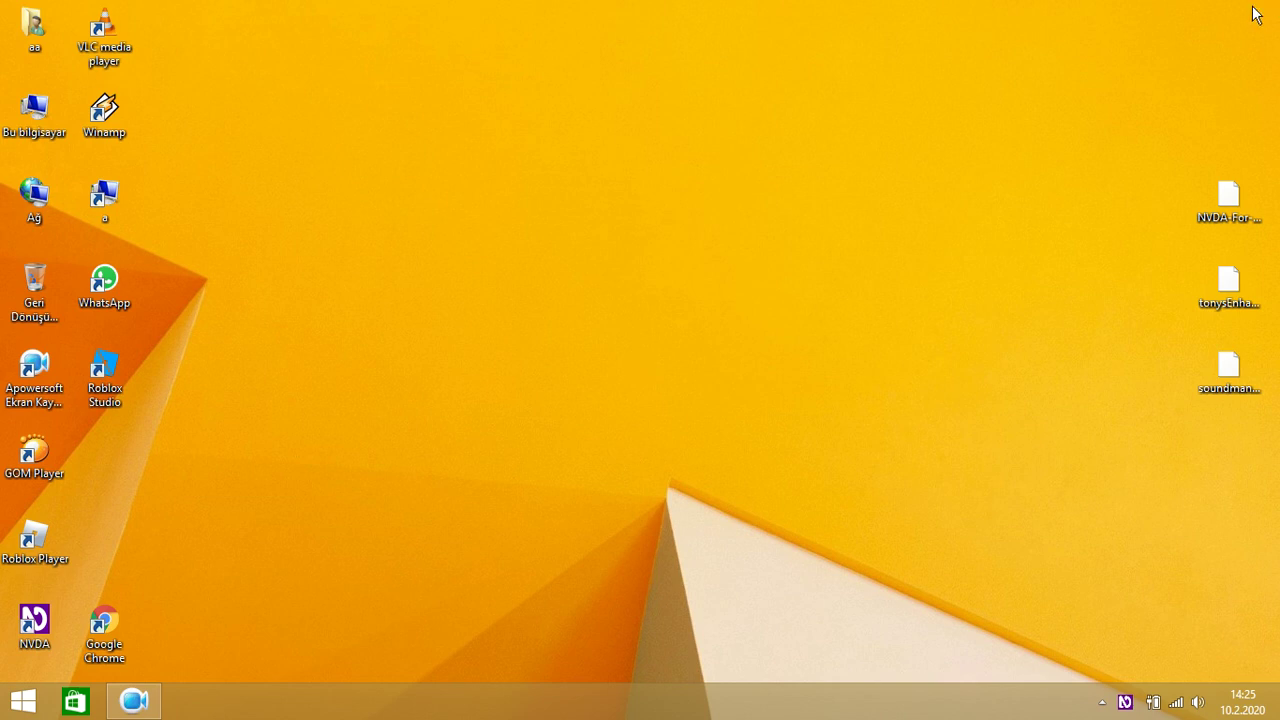
left_click_drag(1199, 71, 1240, 451)
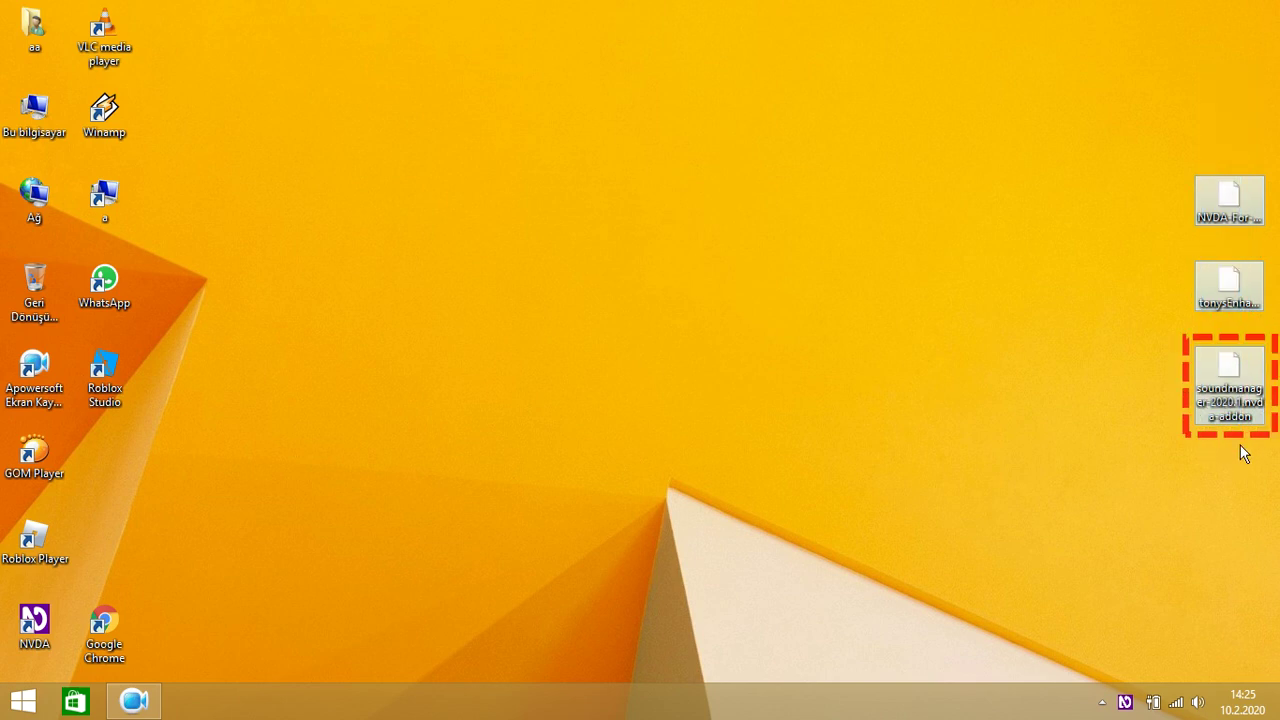
left_click(1238, 200)
right_click(1238, 200)
key("Up")
key("Up")
key("Up")
key("Up")
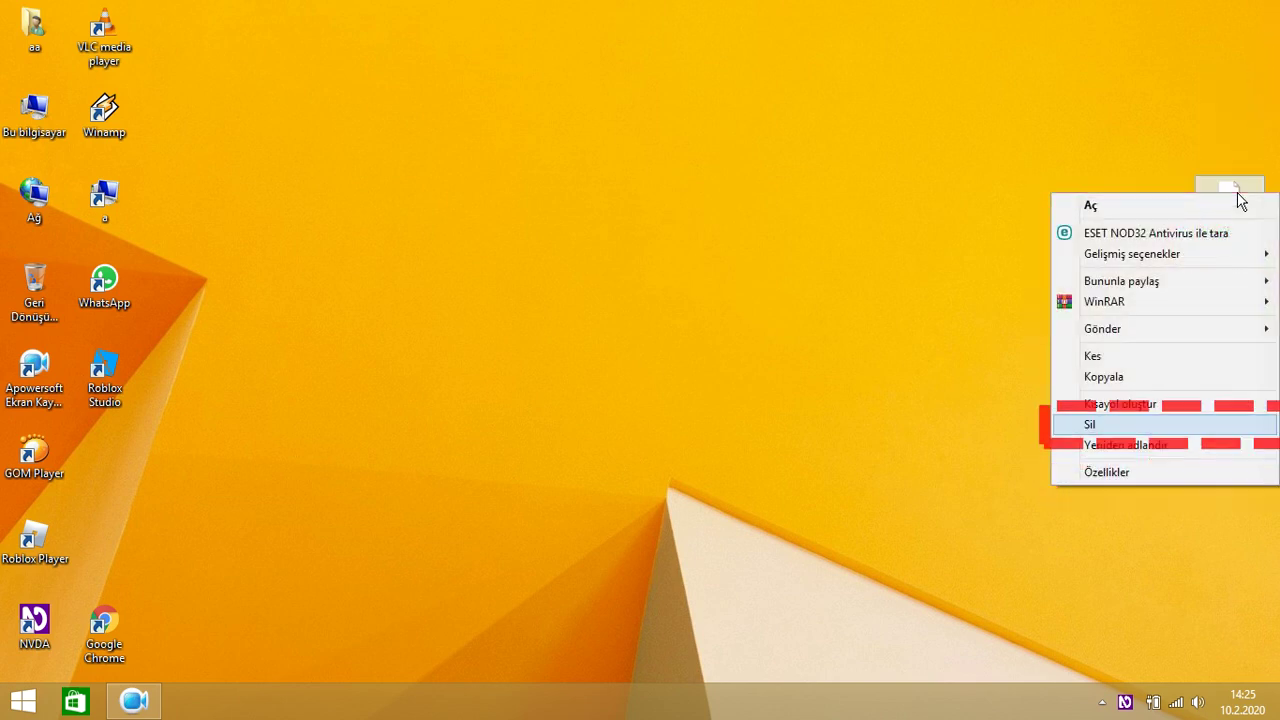
key("Up")
key("Up")
key("Up")
key("Right")
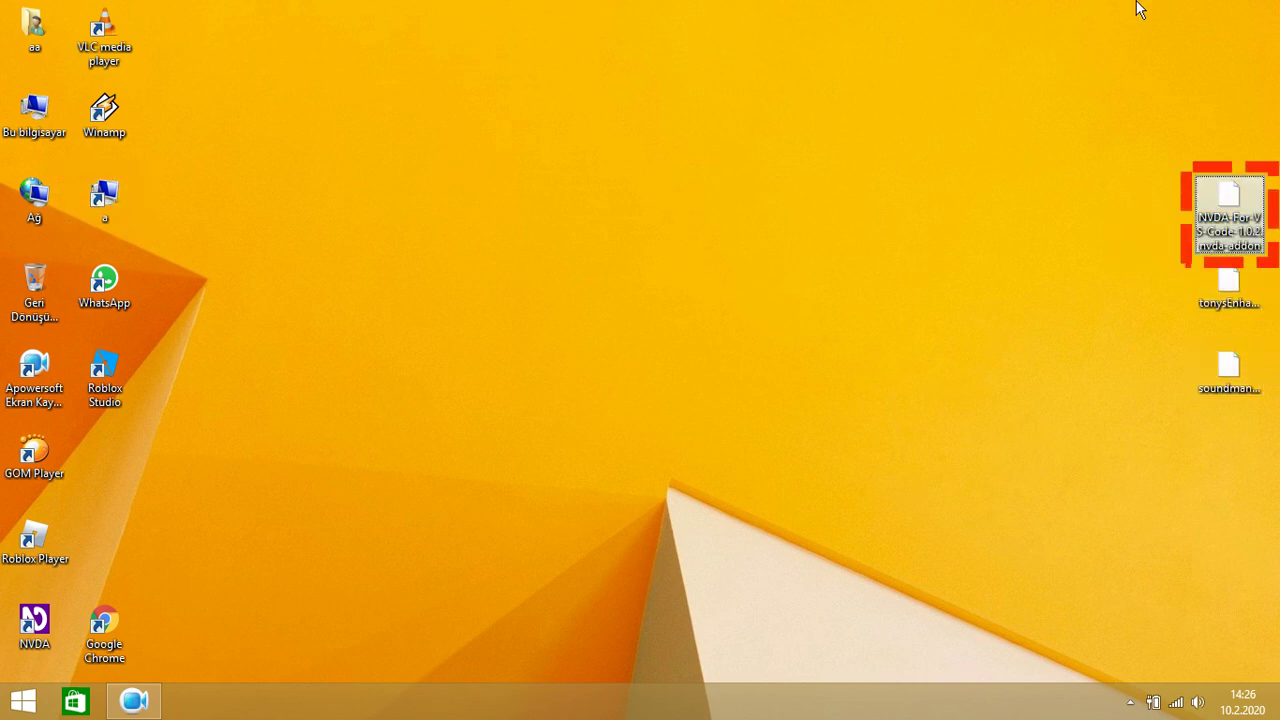
Permanently delete the NVDA-For-VS-Code-1.0.2.nvda-addon file from the desktop.
key("shift+Delete")
key("Return")
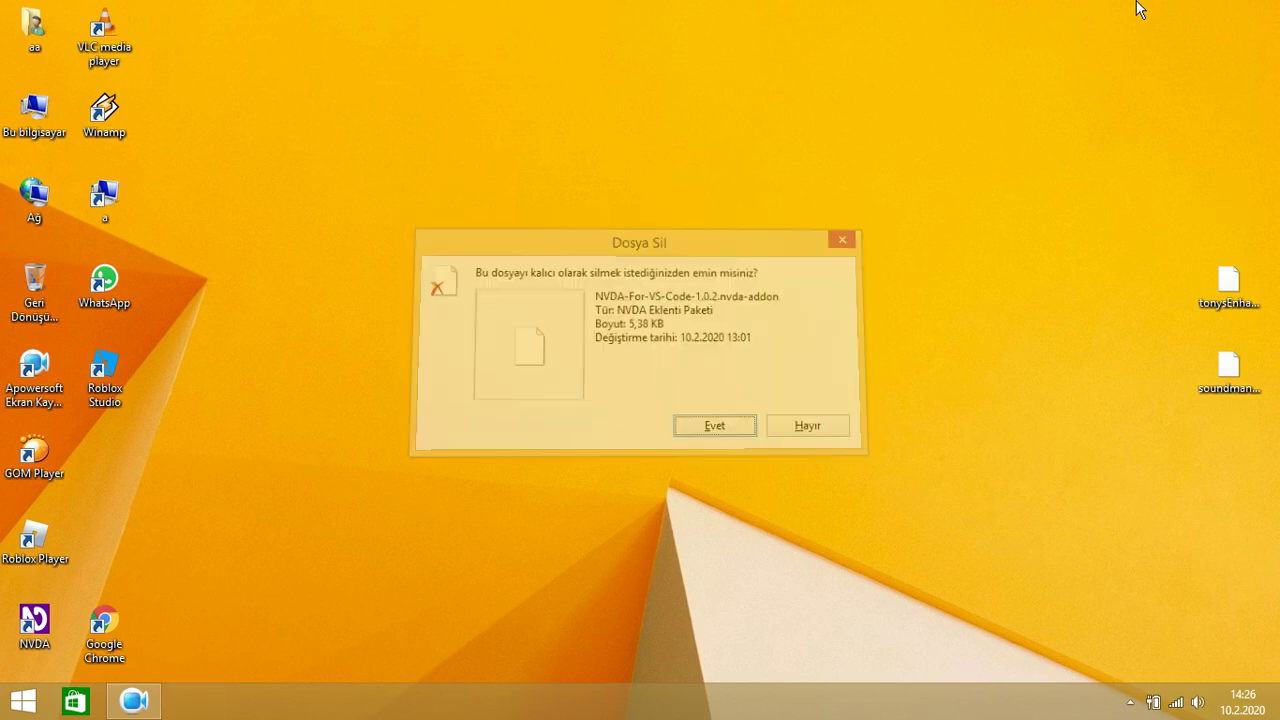
right_click(934, 127)
key("Escape")
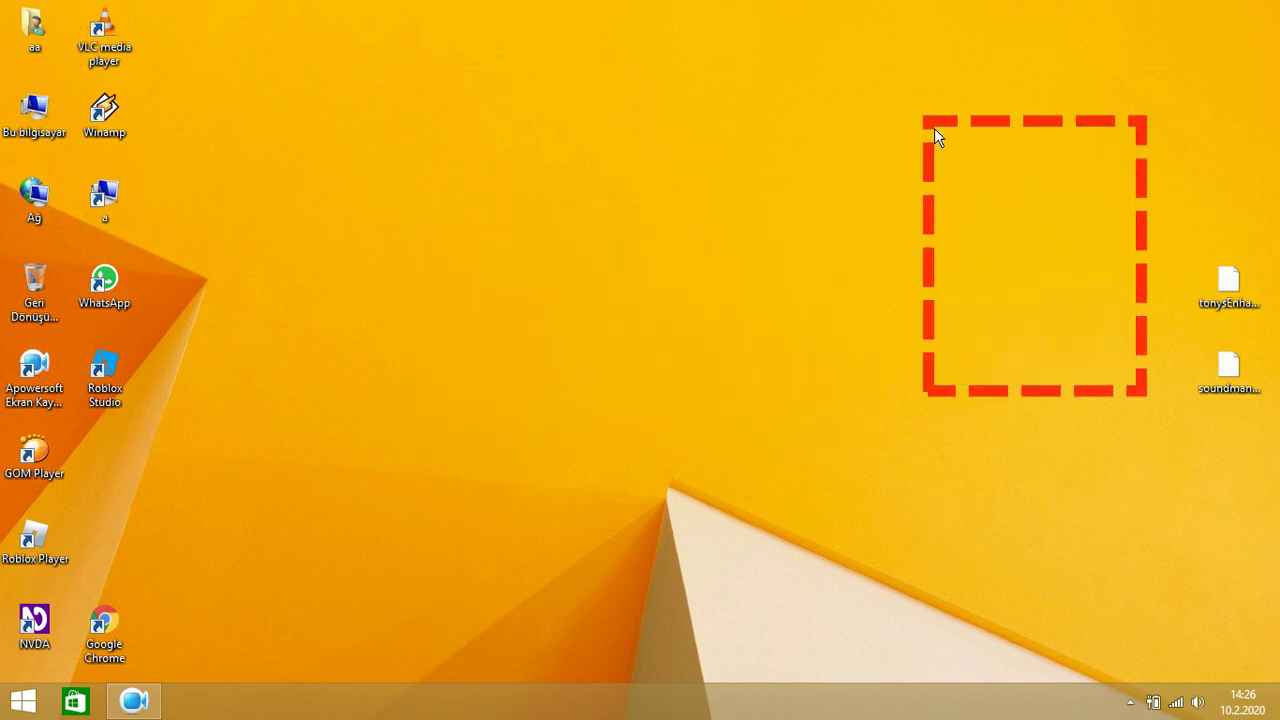
Permanently delete the tonysEnhancements.nvda-addon and soundmanager-2020.1.nvda-addon files from the desktop.
key("t")
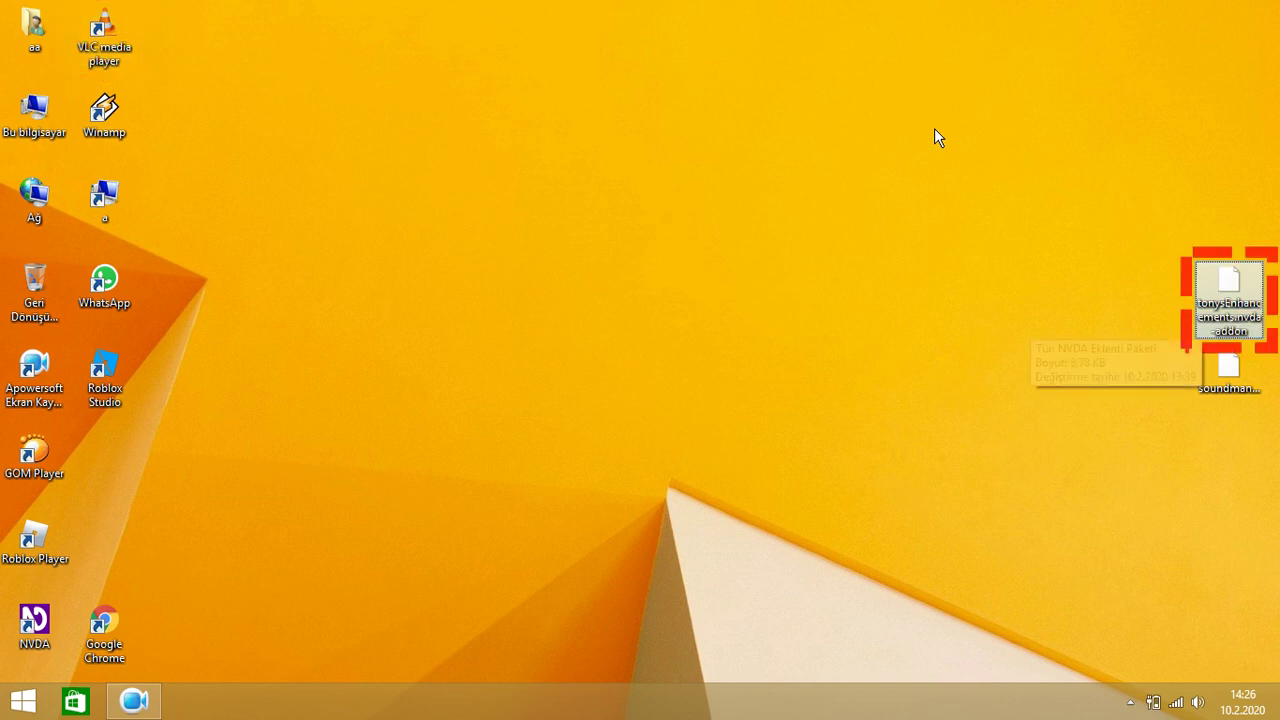
key("shift+Delete")
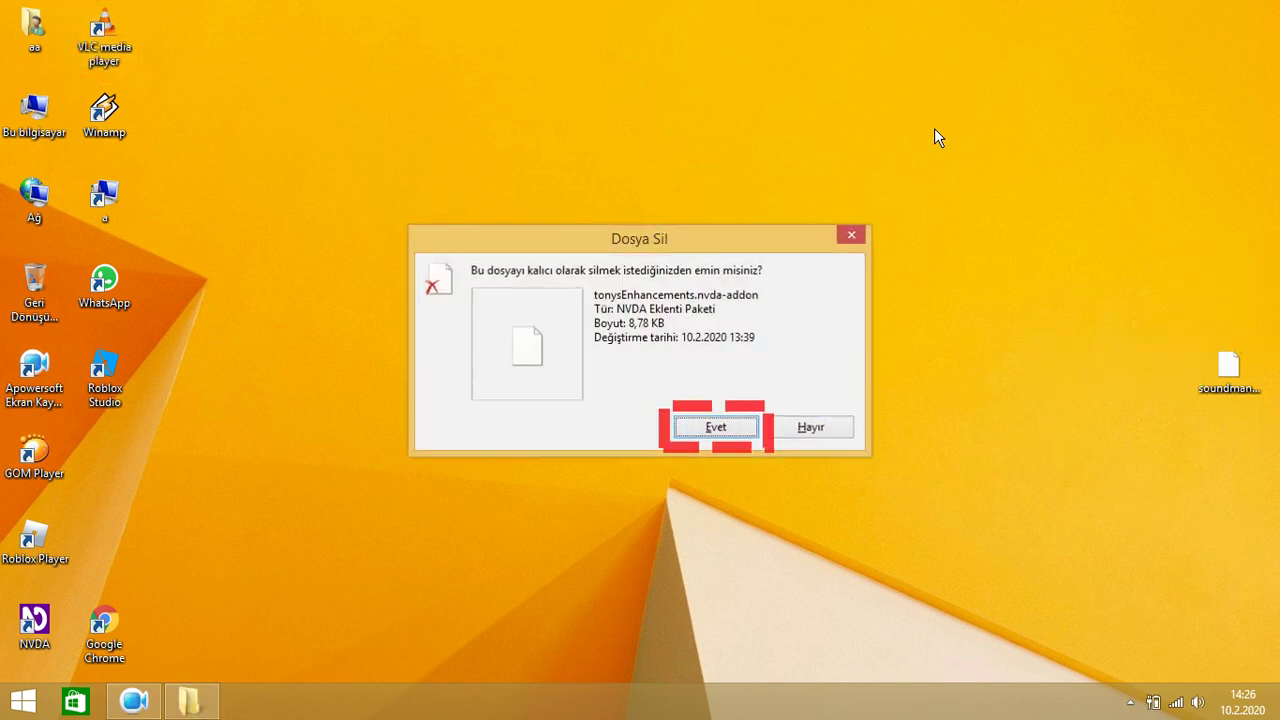
key("Return")
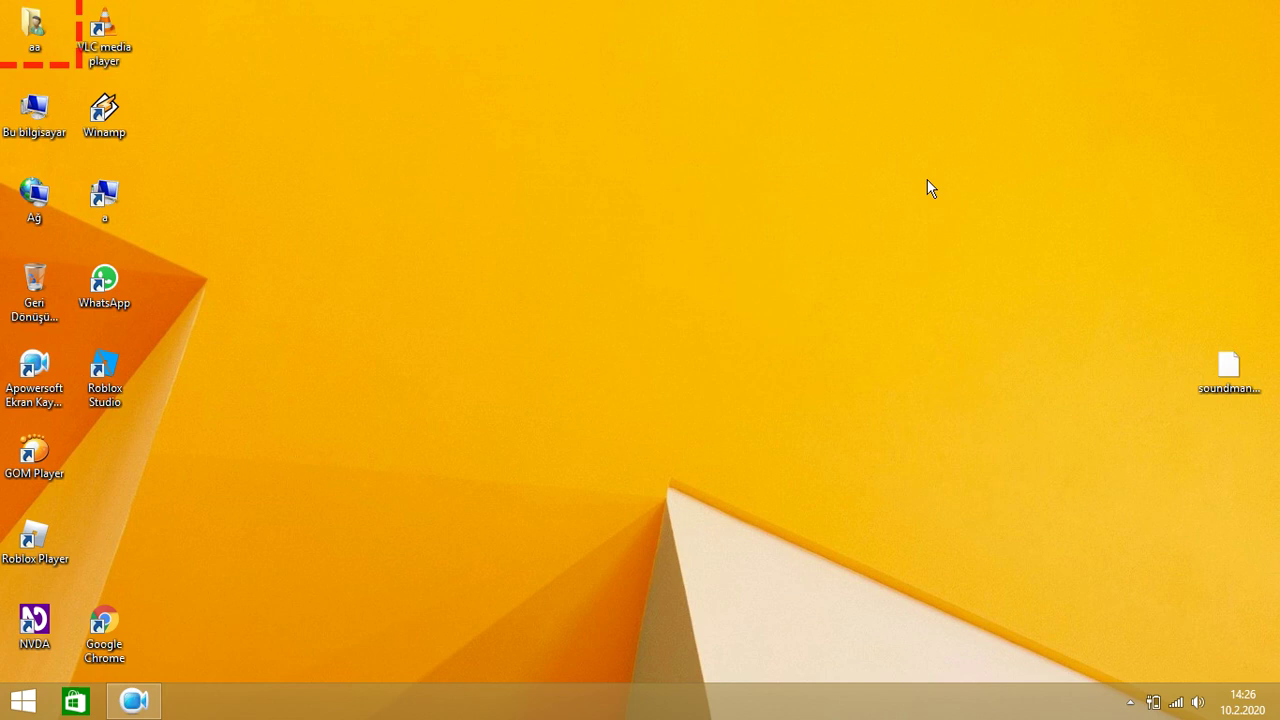
key("s")
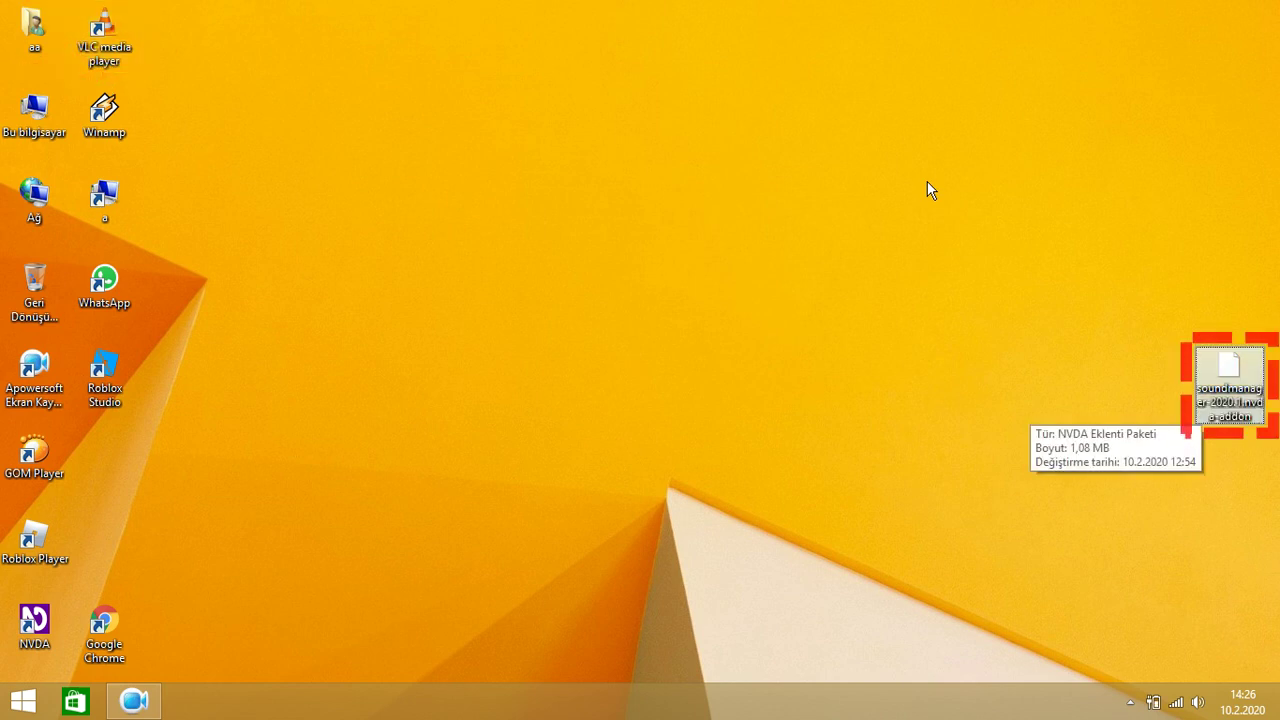
key("shift+Delete")
key("Return")
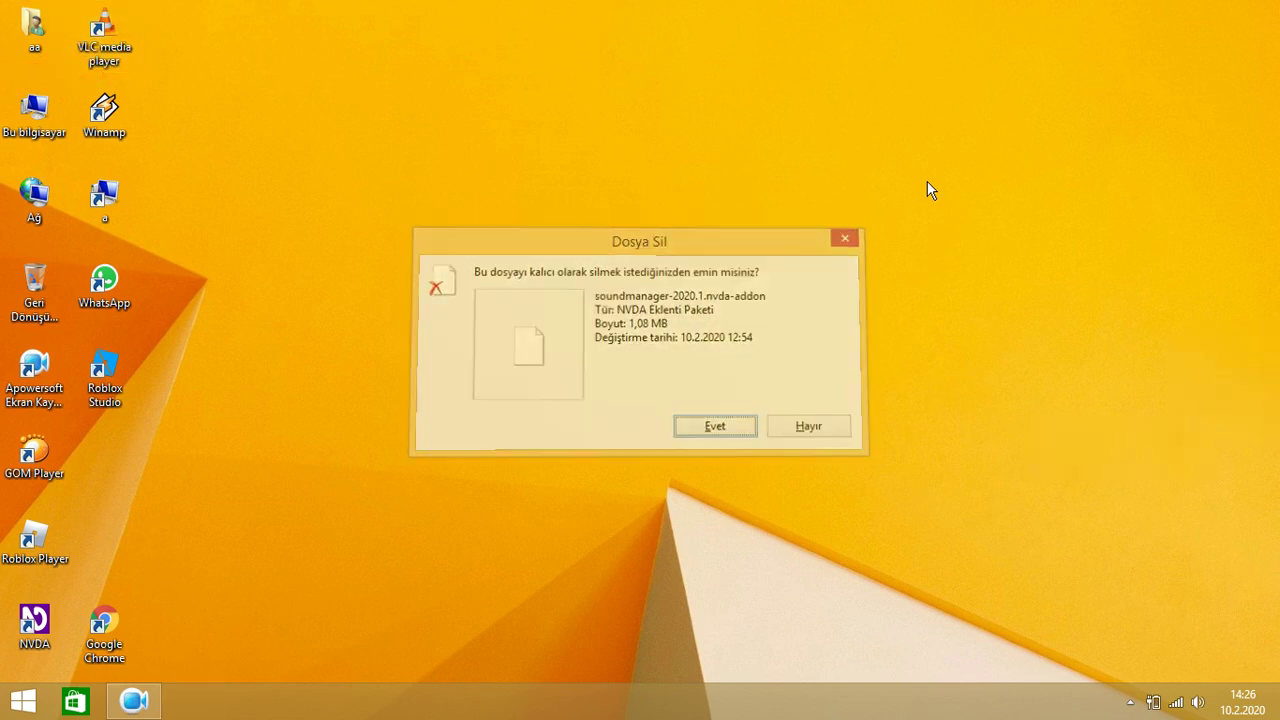
Look at the NVDA preferences and the General settings category, and close them without changing anything.
key("Insert+n")
key("Down")
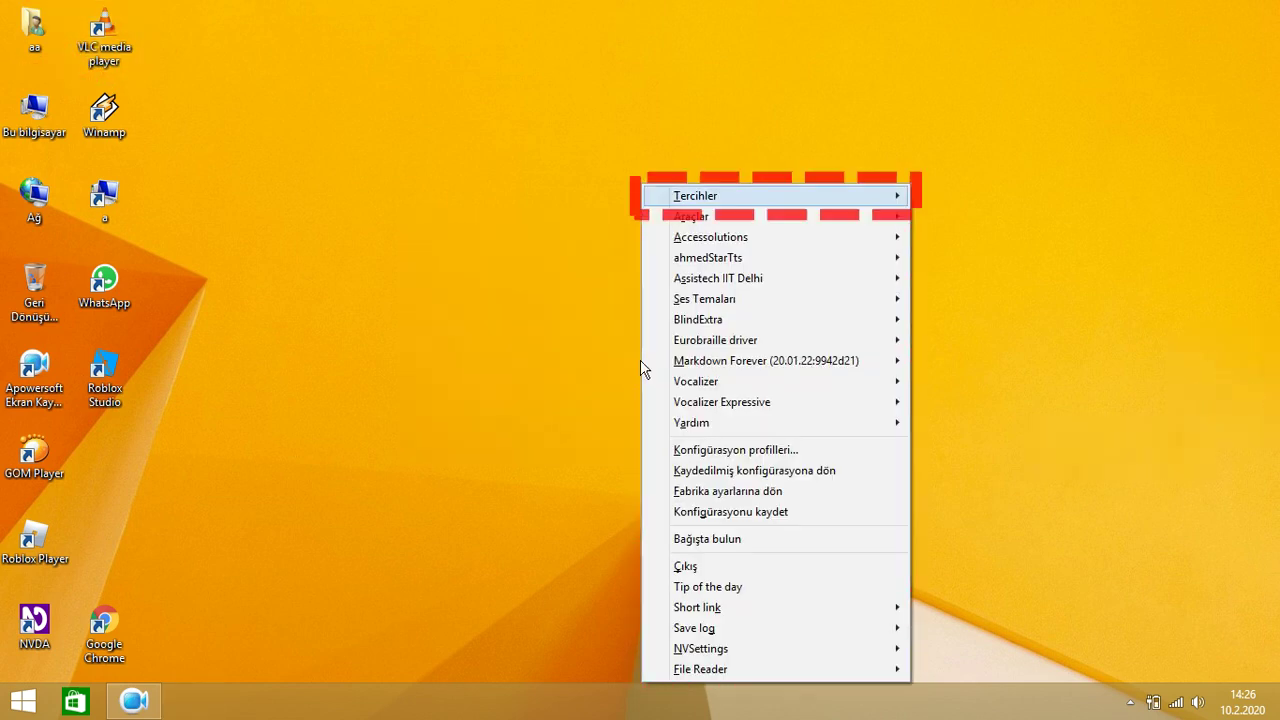
key("Right")
key("Right")
key("Escape")
key("Escape")
key("ctrl+Insert+g")
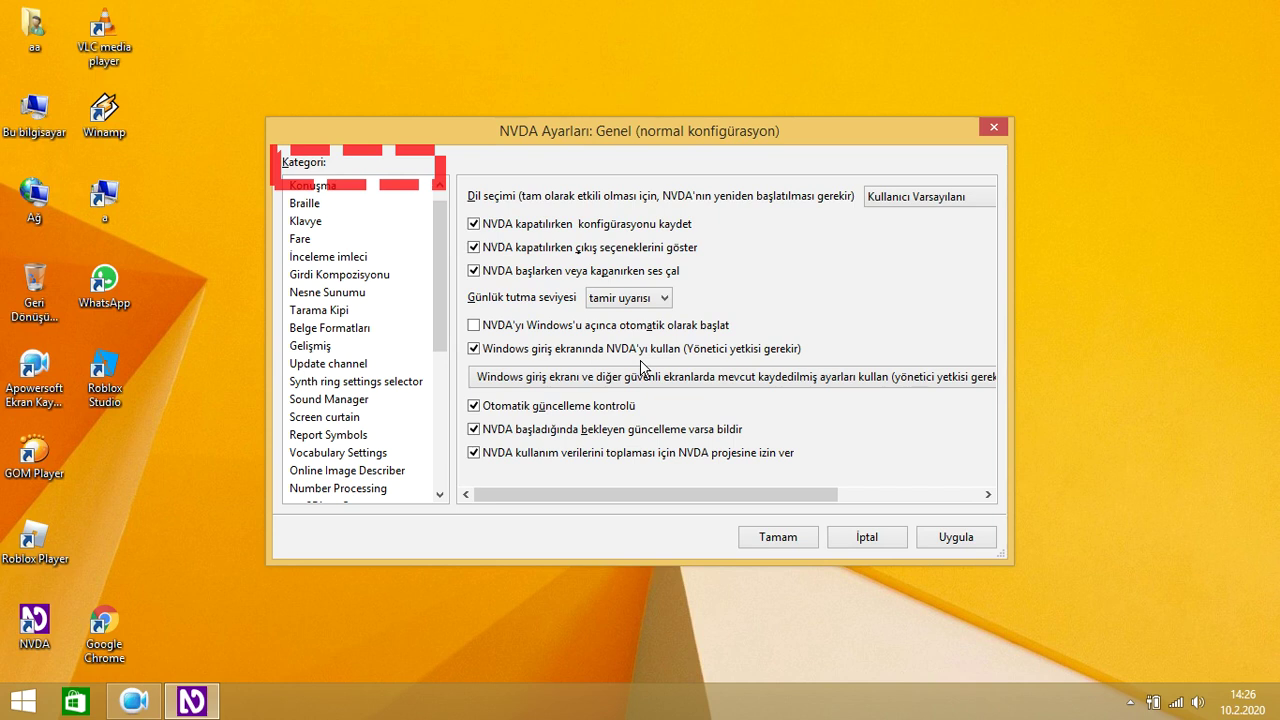
key("Escape")
Examine the add-on settings entries in the NVDA preferences, from the punctuation dictionary down to Manage emoticons.
key("insert+n")
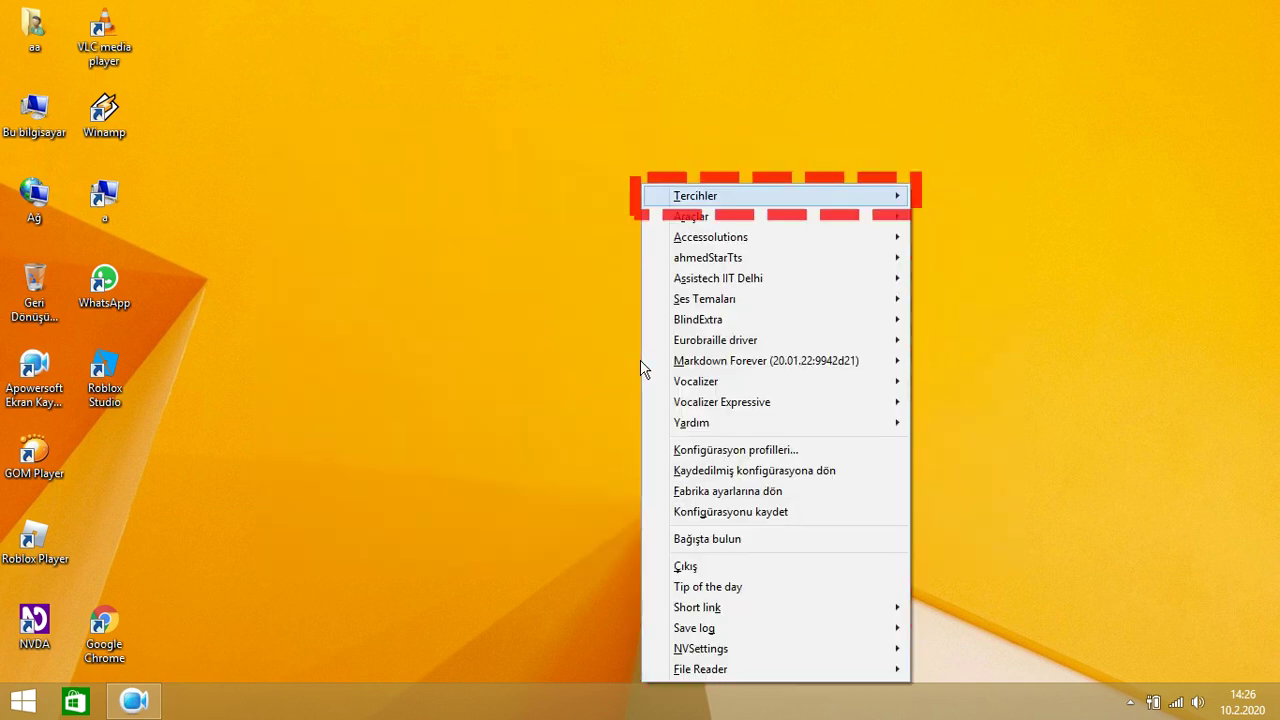
key("Right")
key("Down")
key("Down")
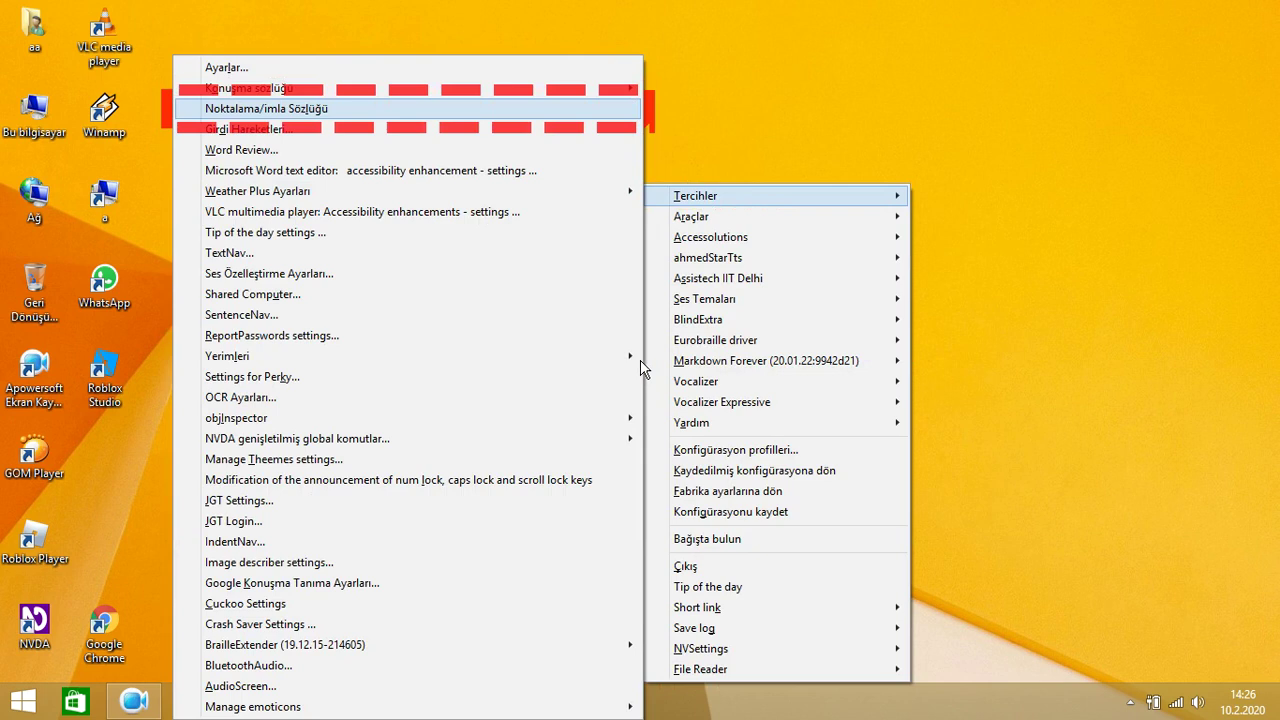
key("Down")
key("Down")
key("Down")
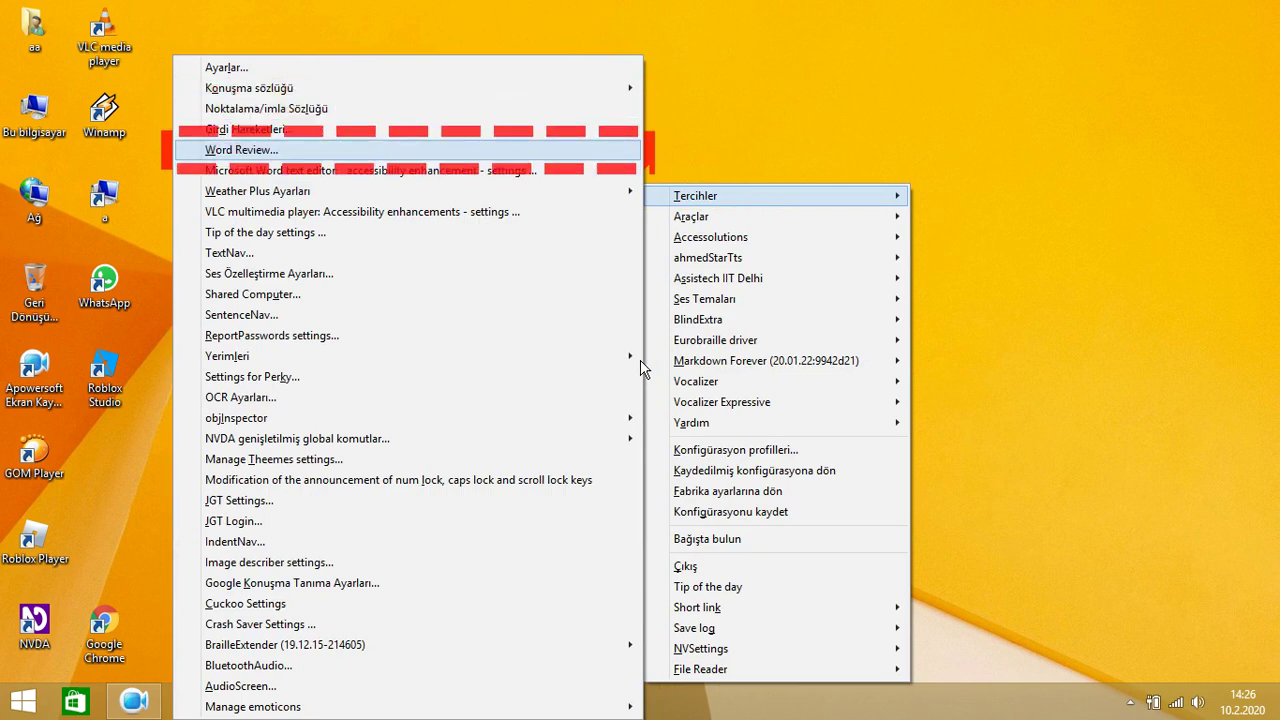
key("Down")
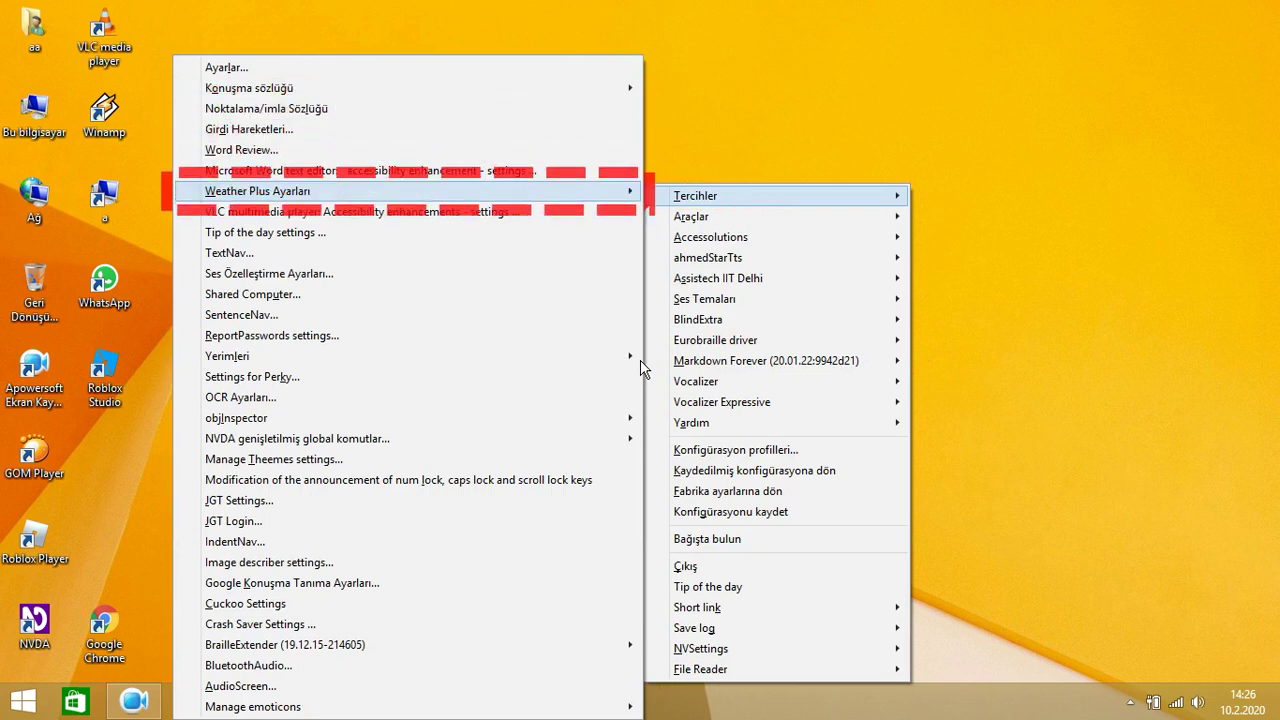
key("Down")
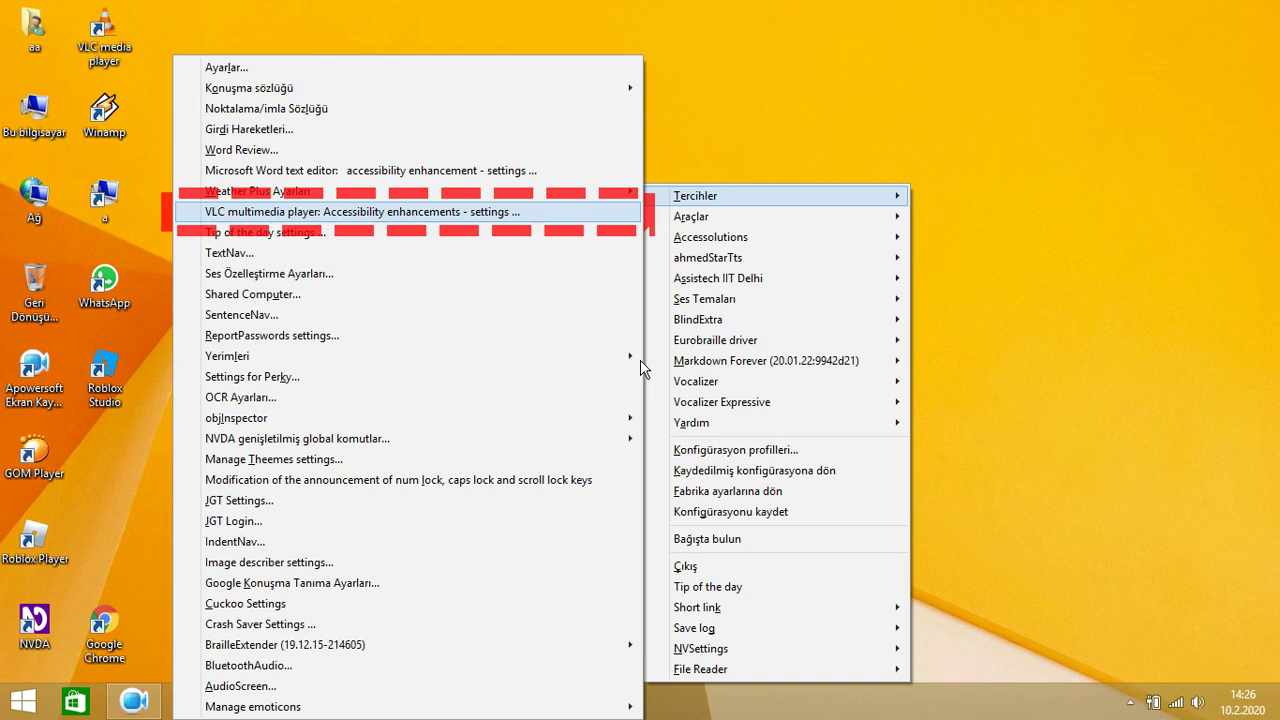
key("Down")
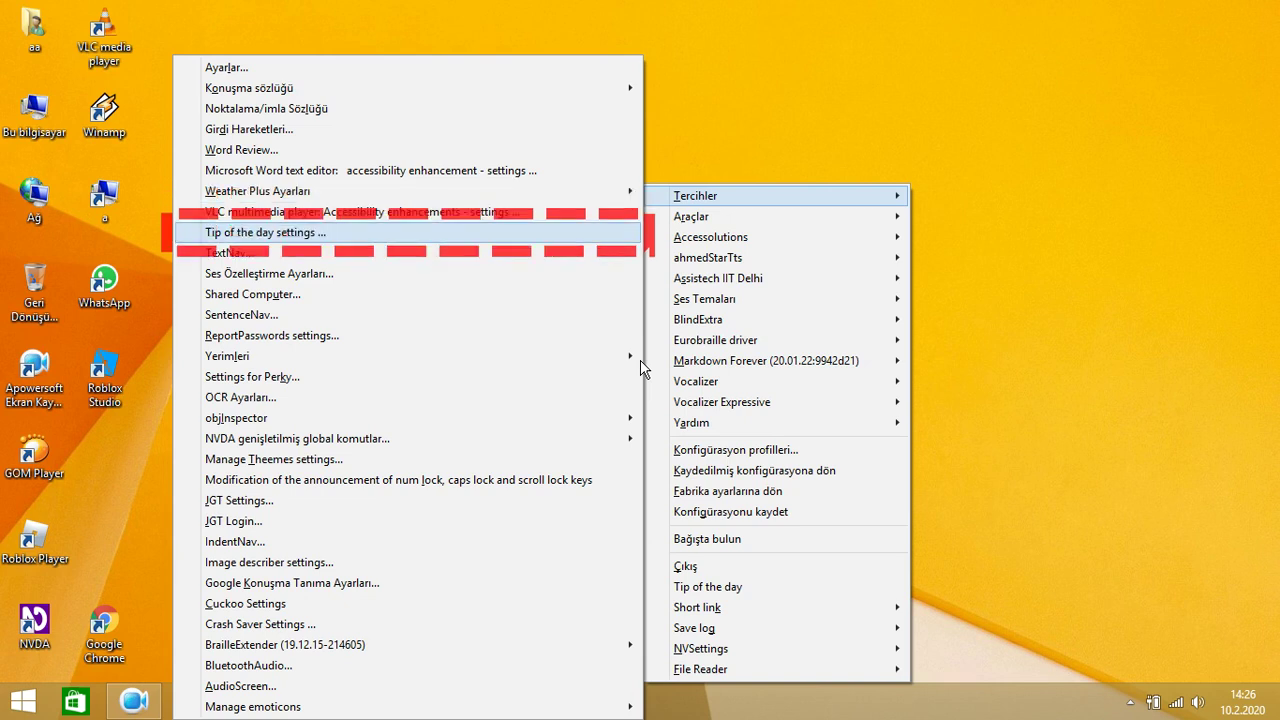
key("Down")
key("Down")
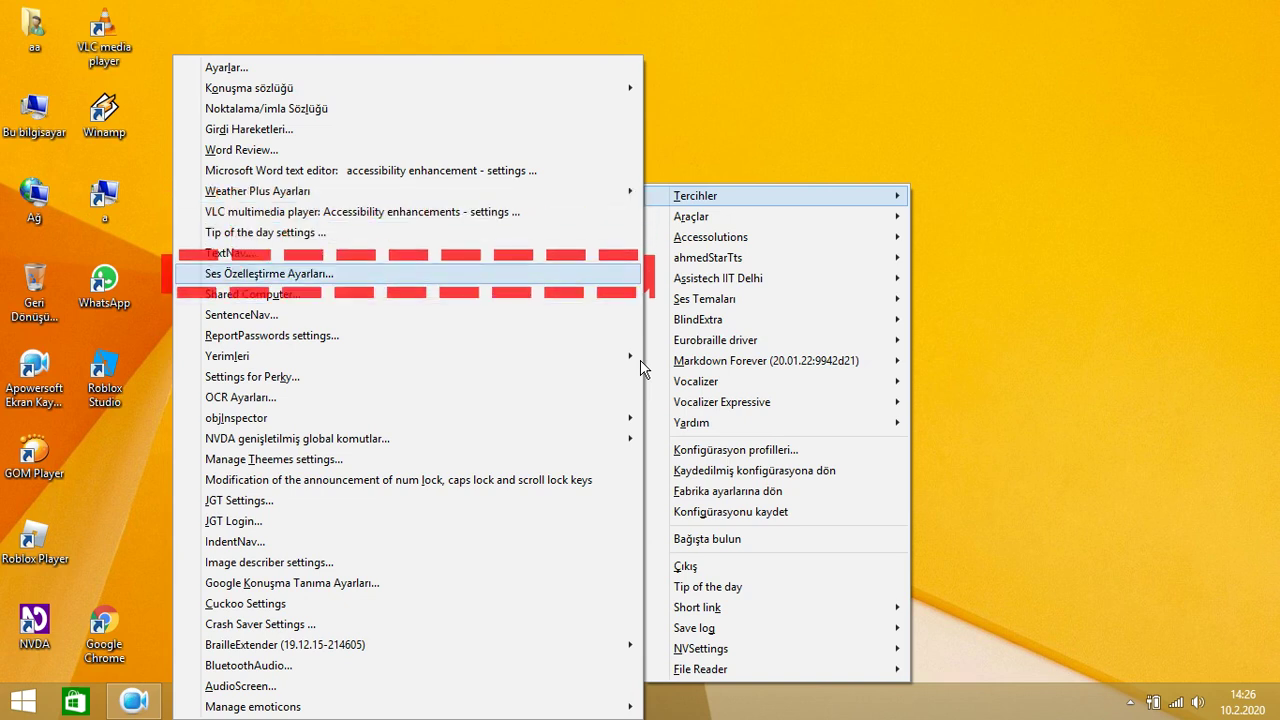
key("Down")
key("Down")
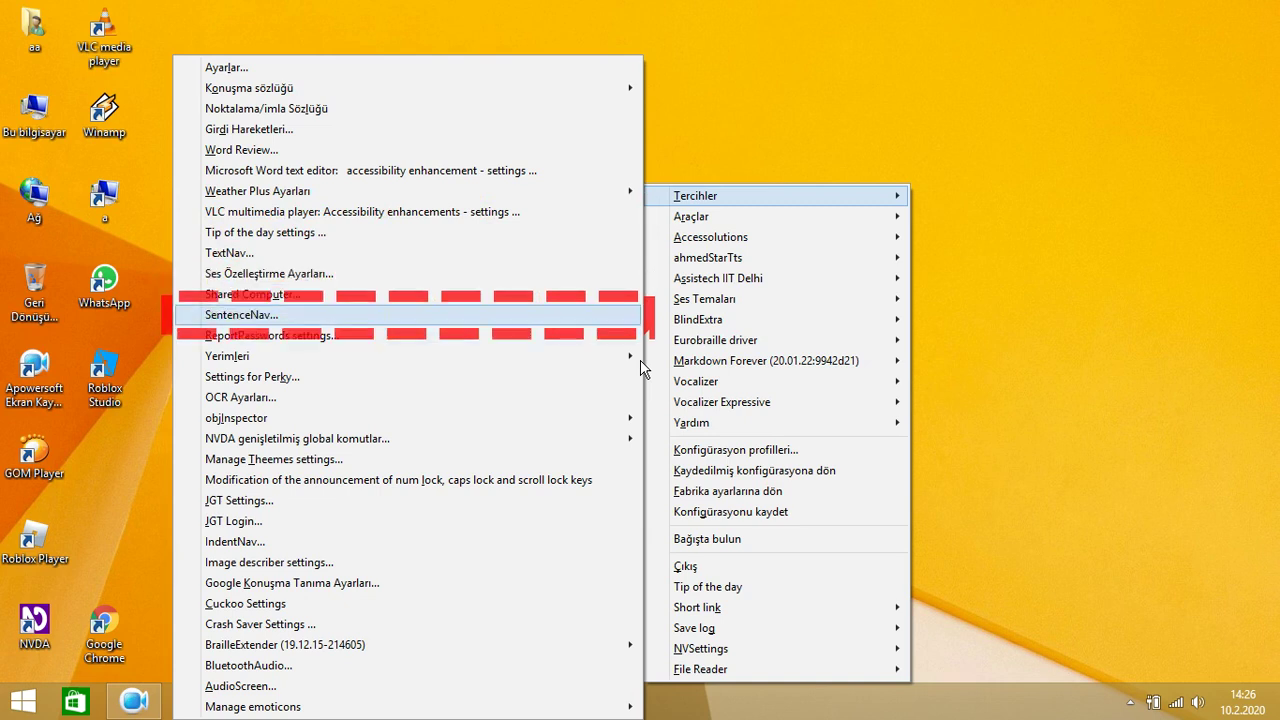
key("Down")
key("Down")
key("Down")
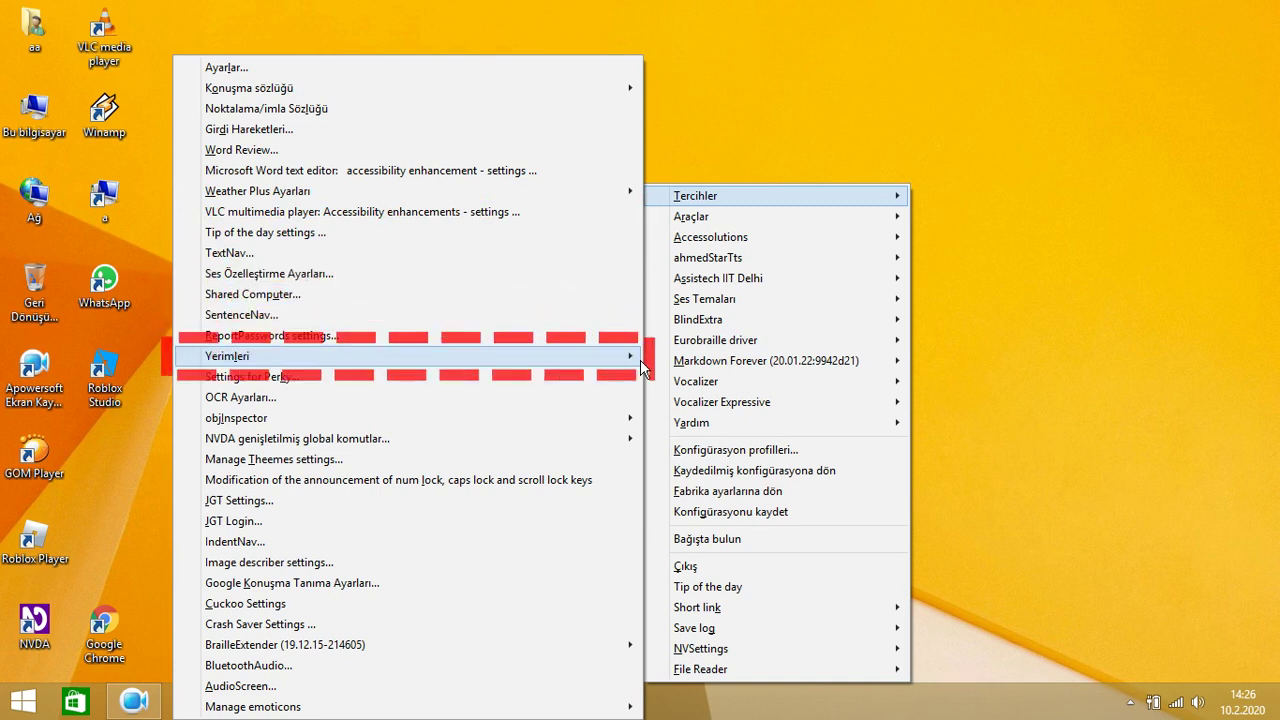
key("Down")
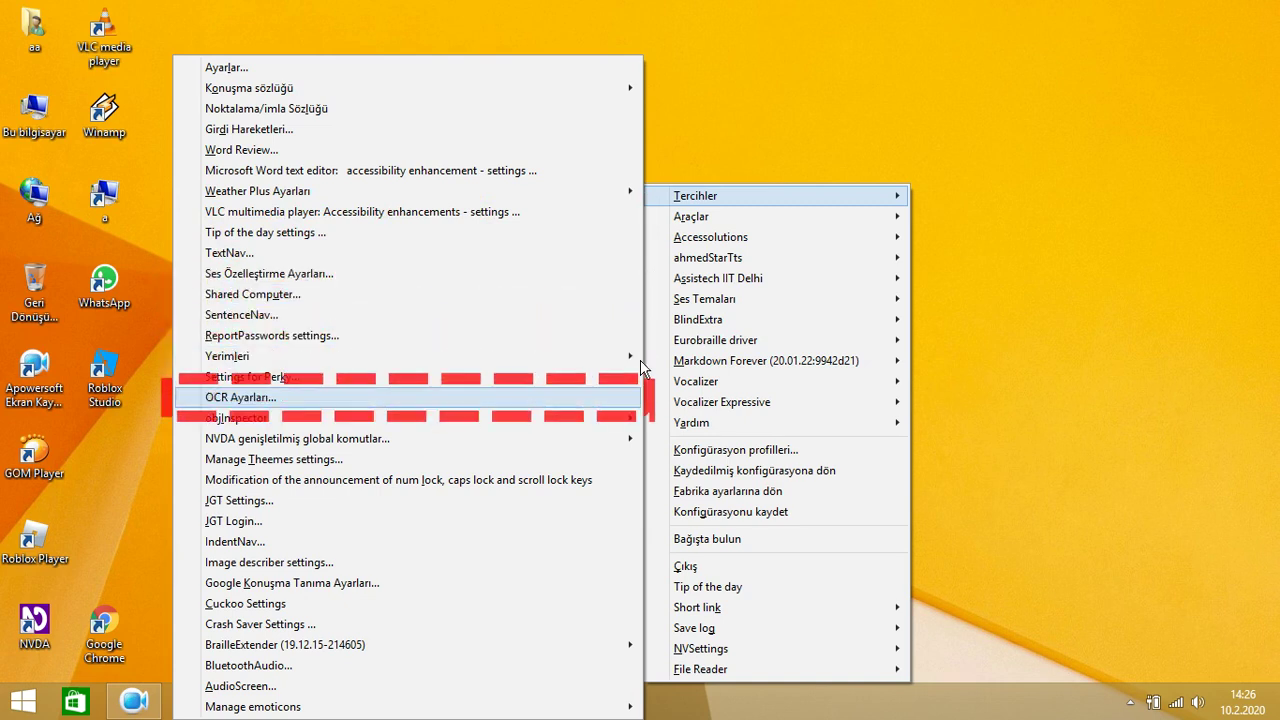
key("Down")
key("Down")
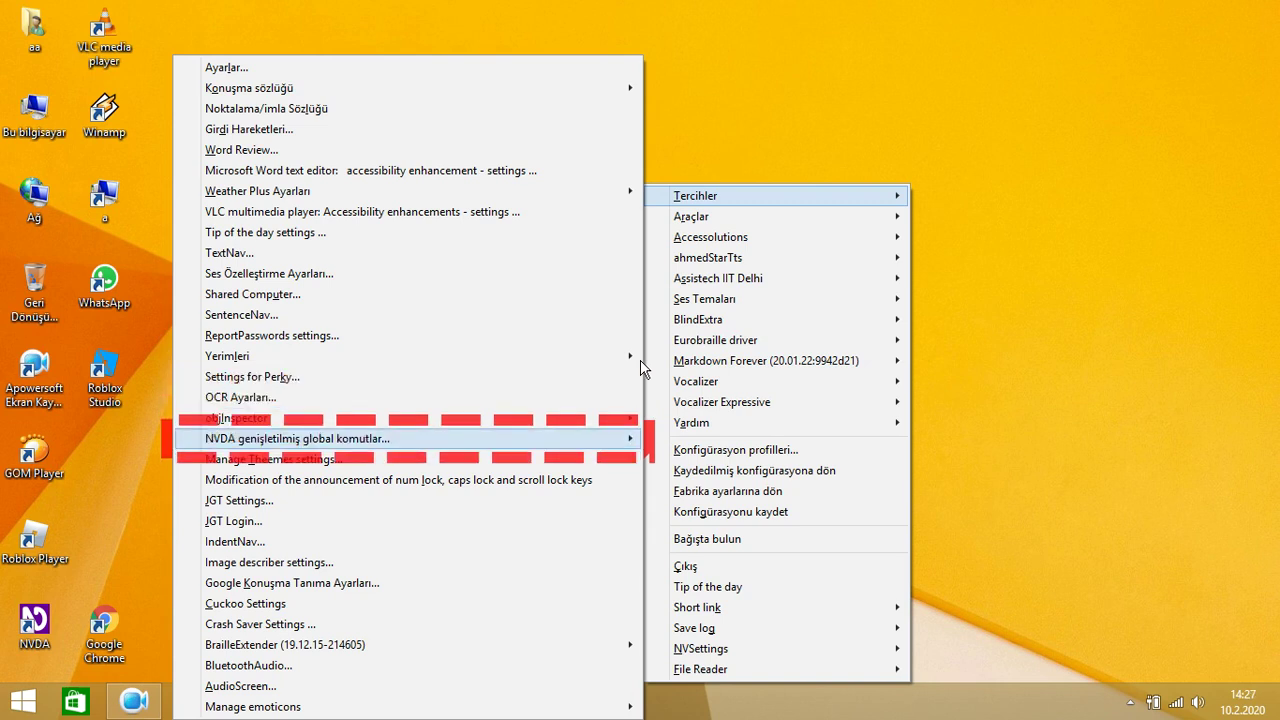
key("Down")
key("Down")
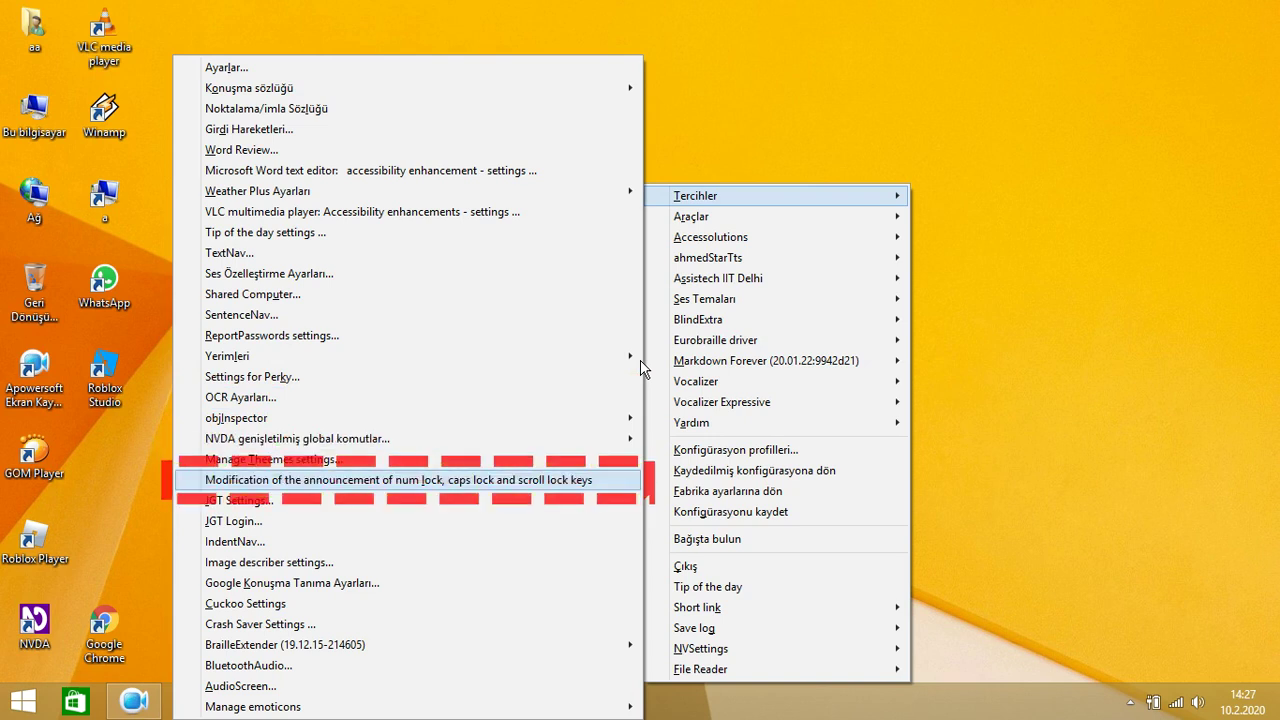
key("Down")
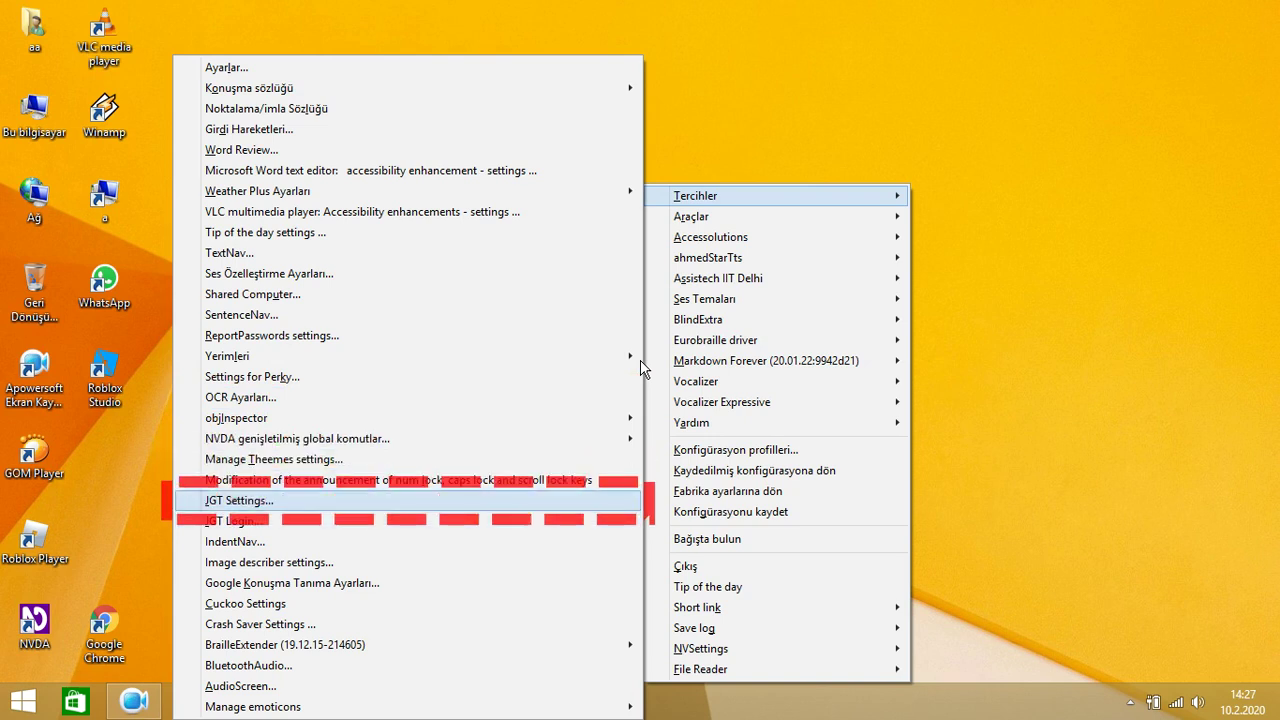
key("Down")
key("Down")
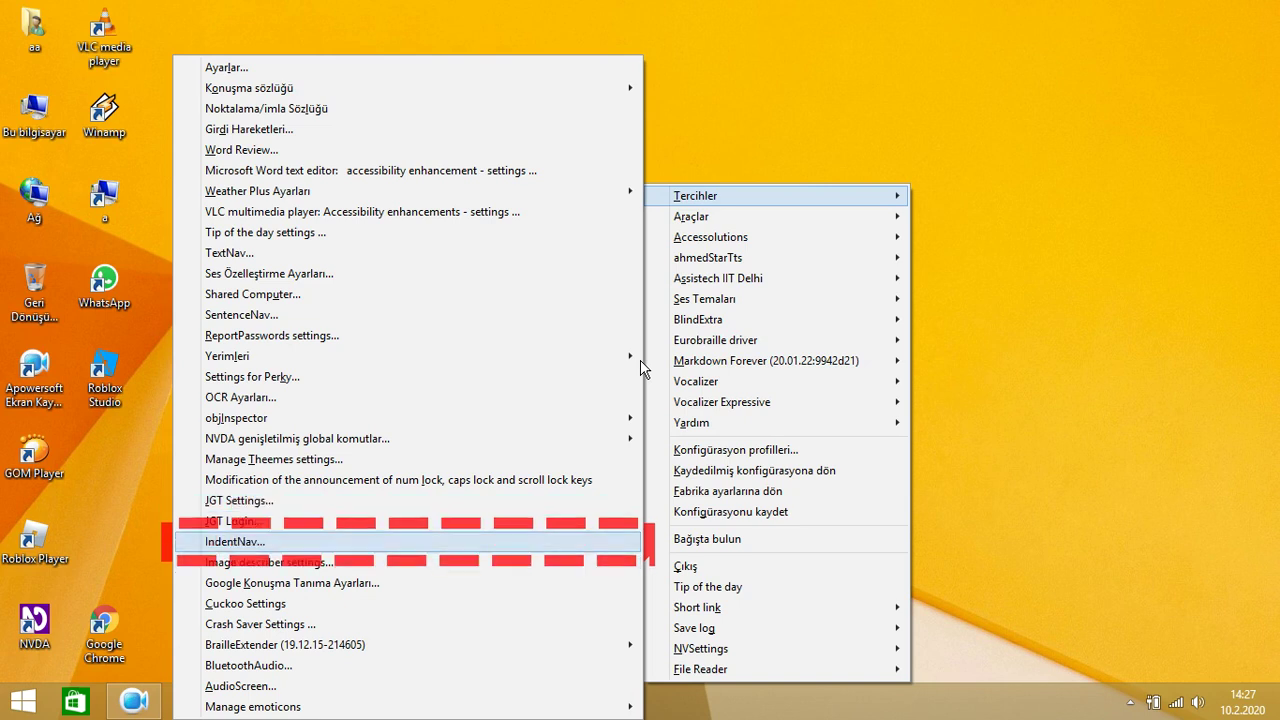
key("Down")
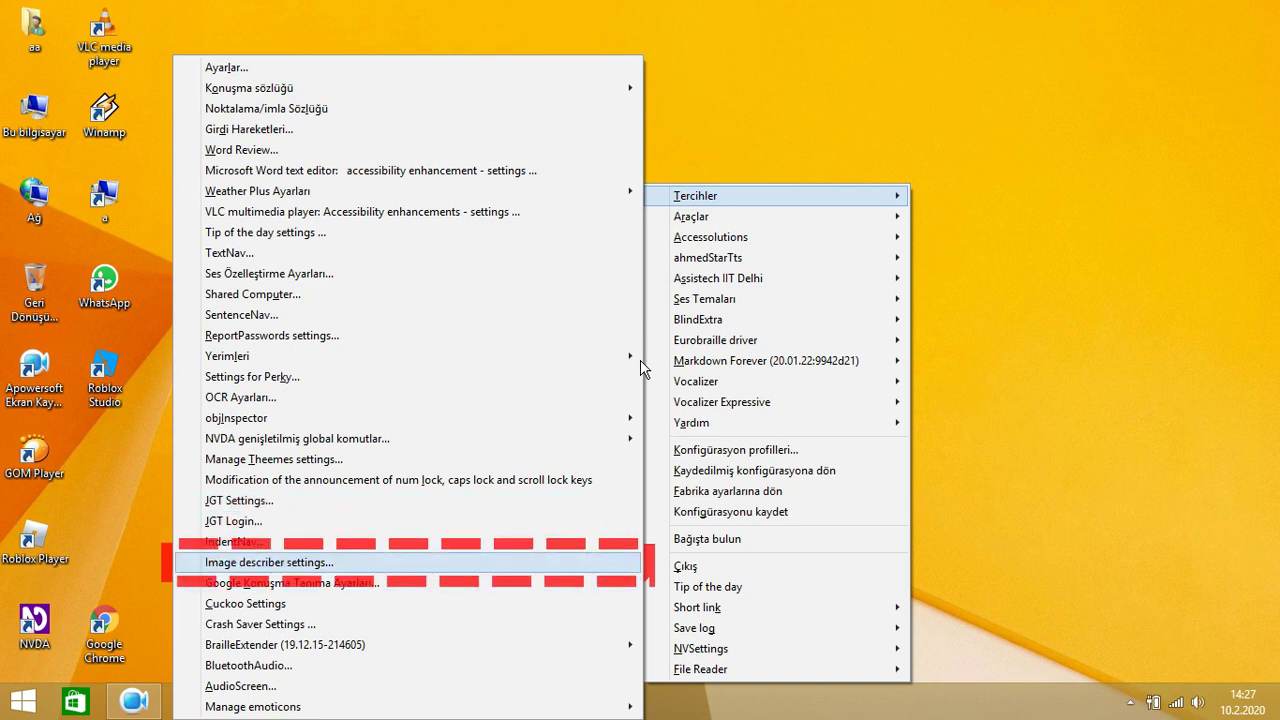
key("Down")
key("Down")
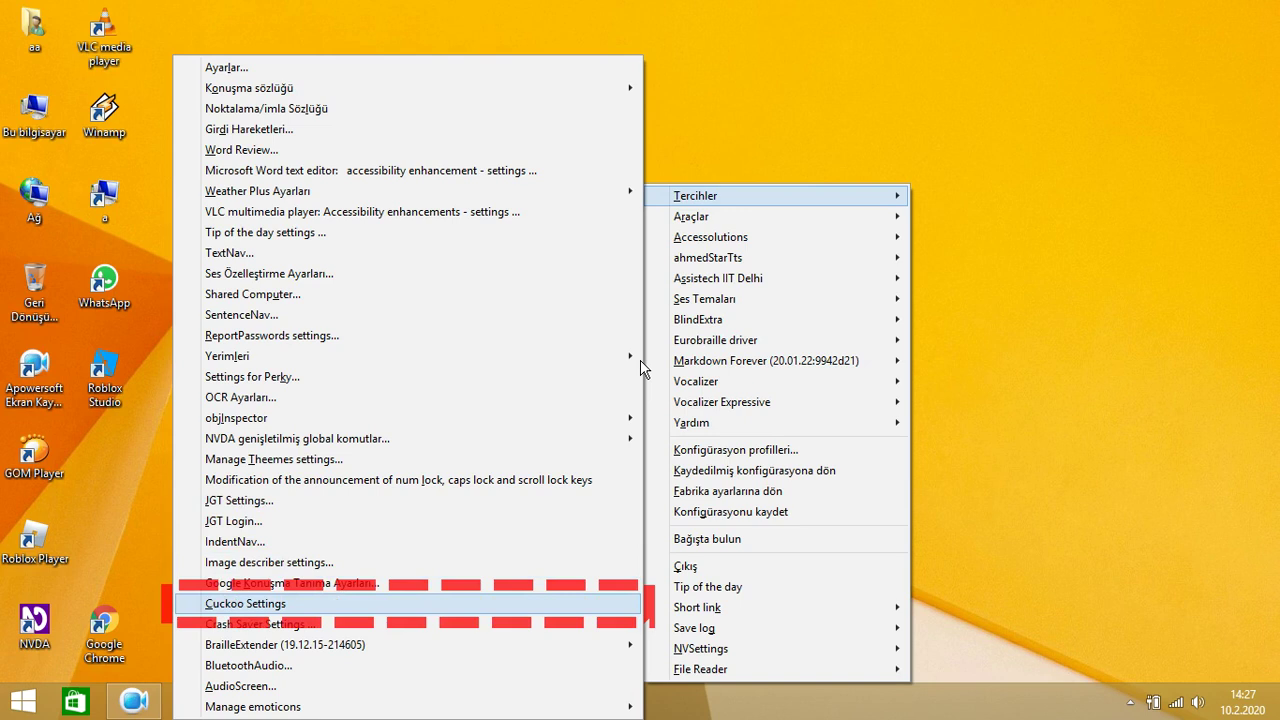
key("Down")
key("Down")
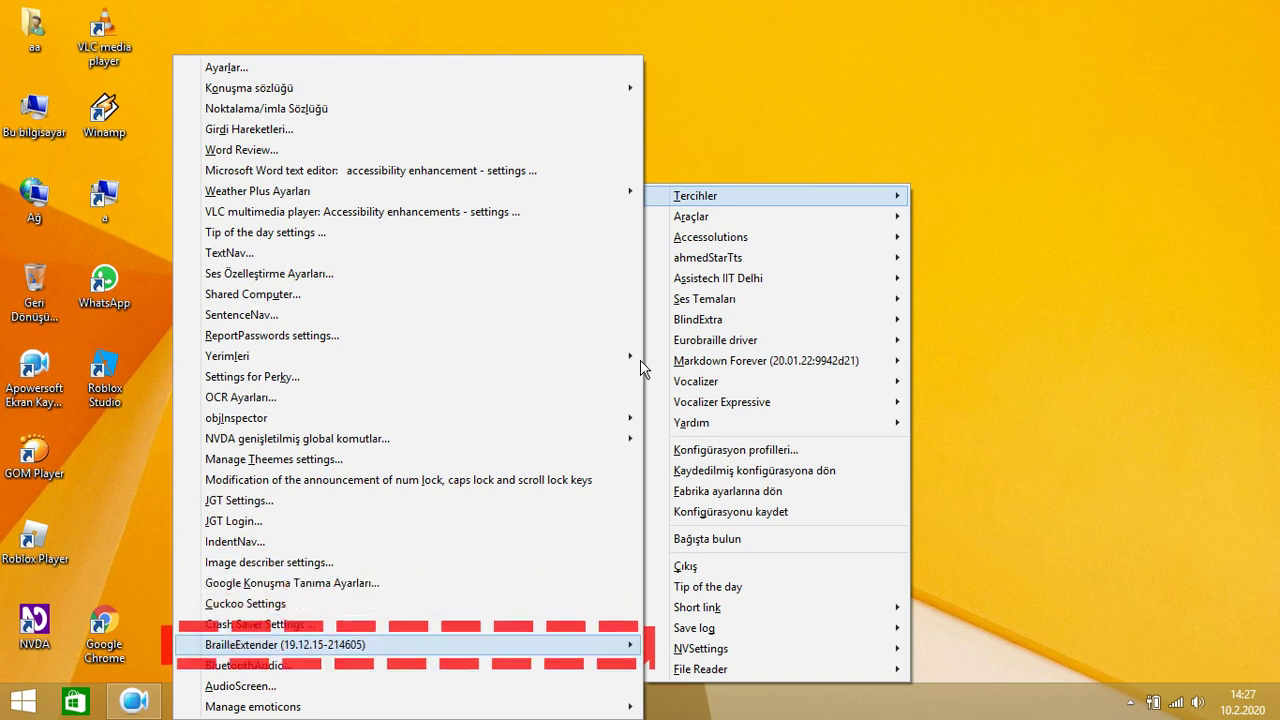
key("Down")
key("Down")
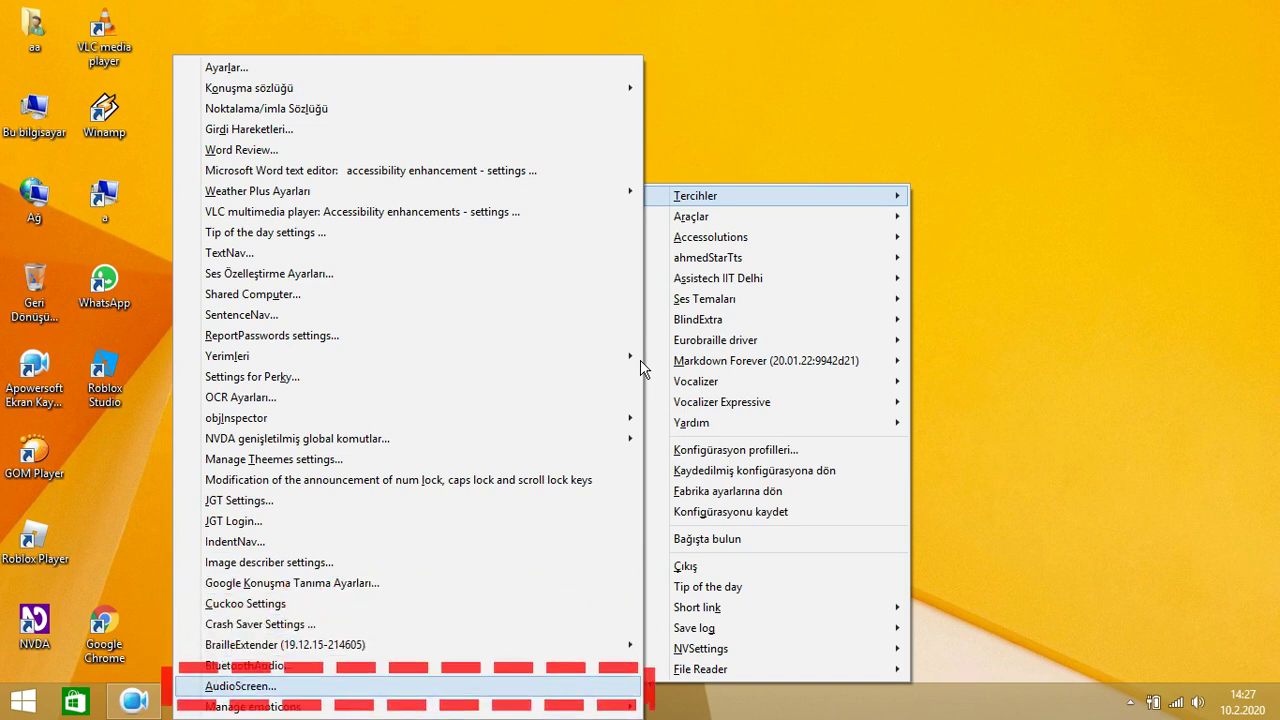
key("Down")
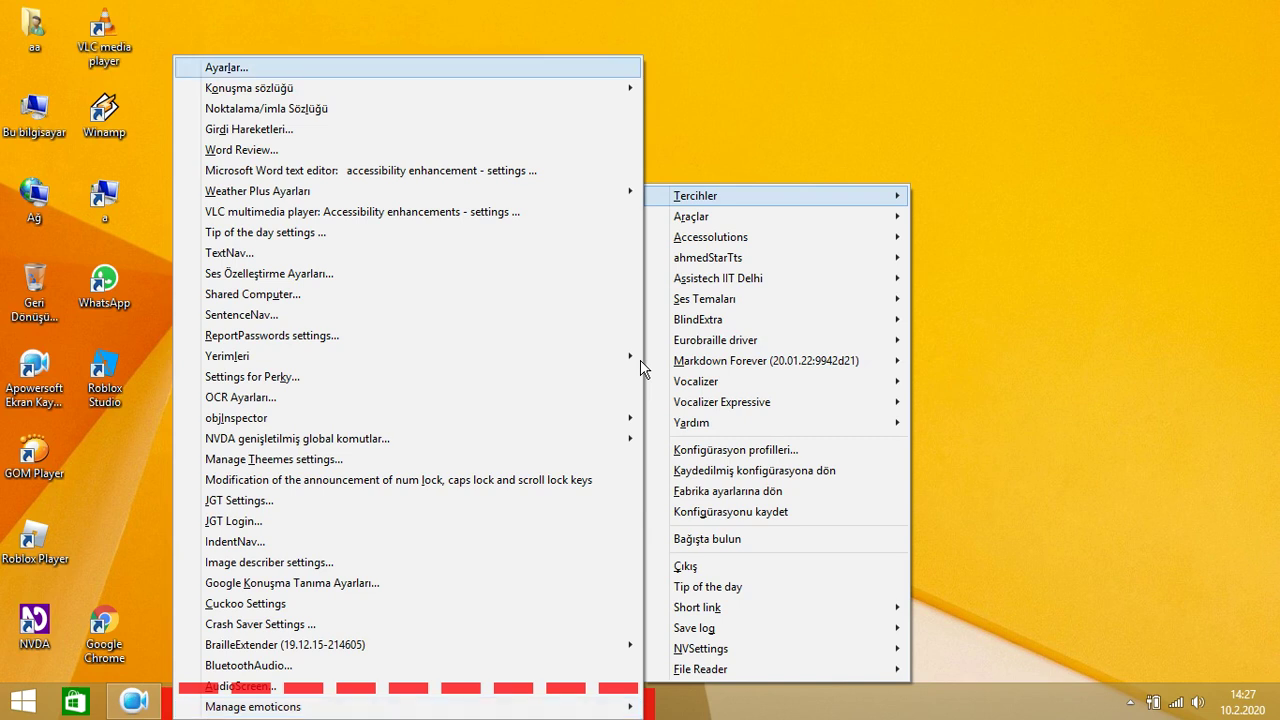
key("Escape")
key("Right")
key("Escape")
Look at the entries among the NVDA tools, and close the NVDA menu without choosing any.
key("Down")
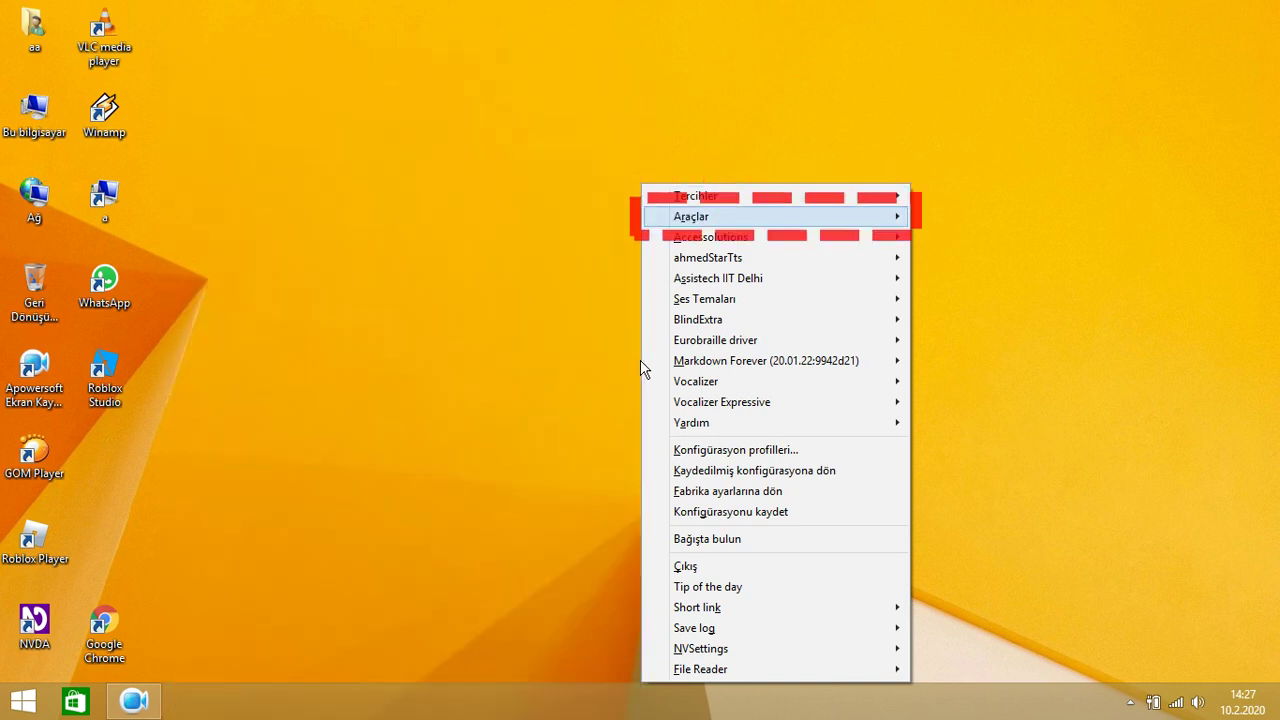
key("Right")
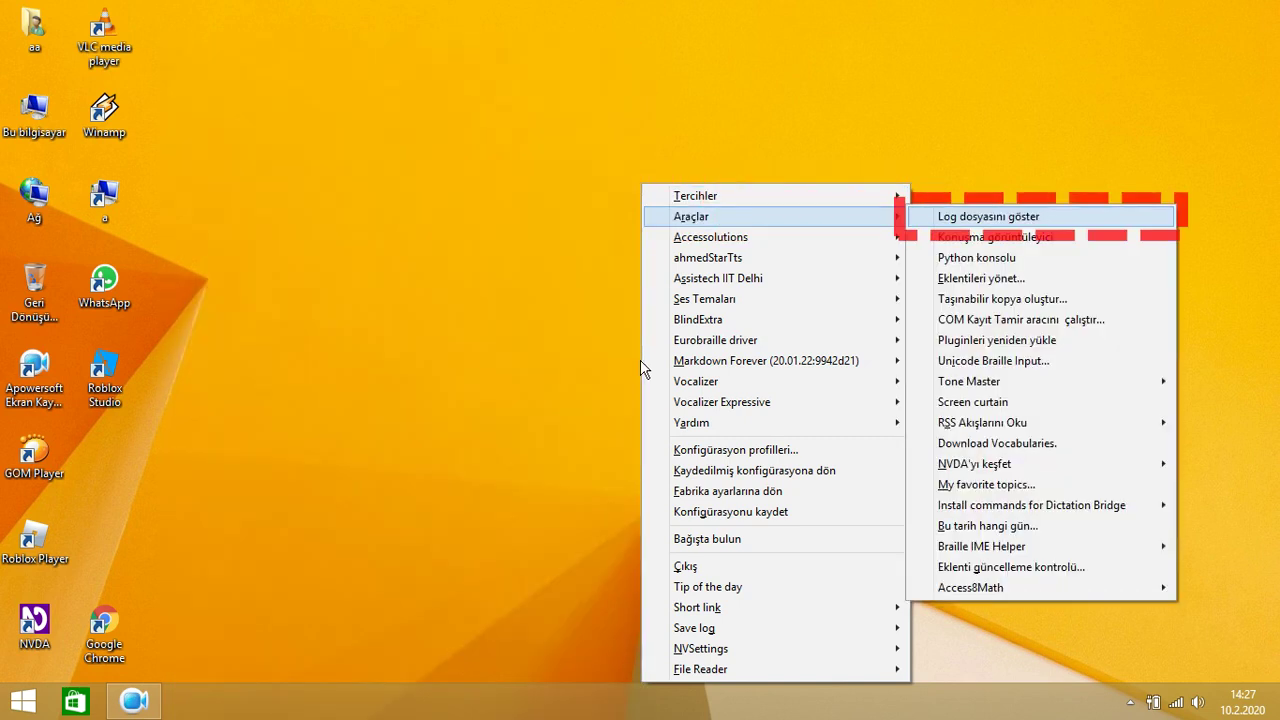
key("Escape")
key("Escape")
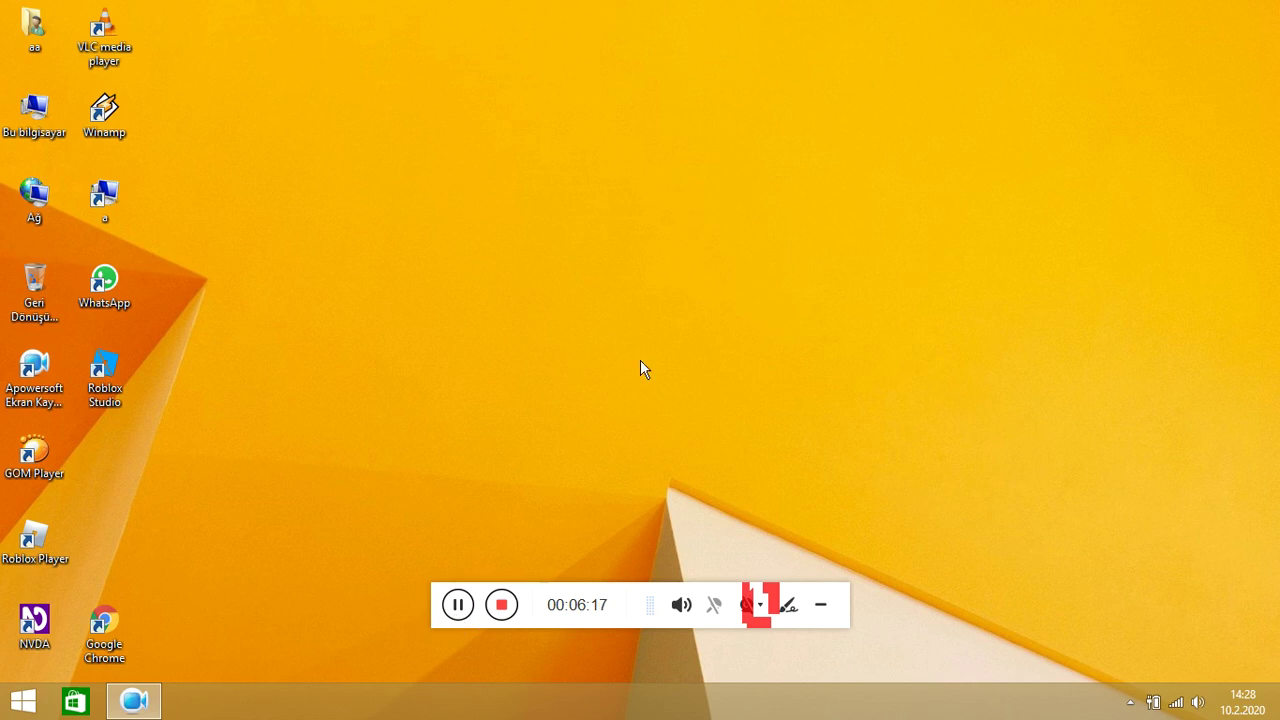
Run the NVDA update check from the help commands.
key("Insert+n")
key("Down")
key("Down")
key("Down")
key("Down")
key("Down")
key("Down")
key("Down")
key("Down")
key("Down")
key("Down")
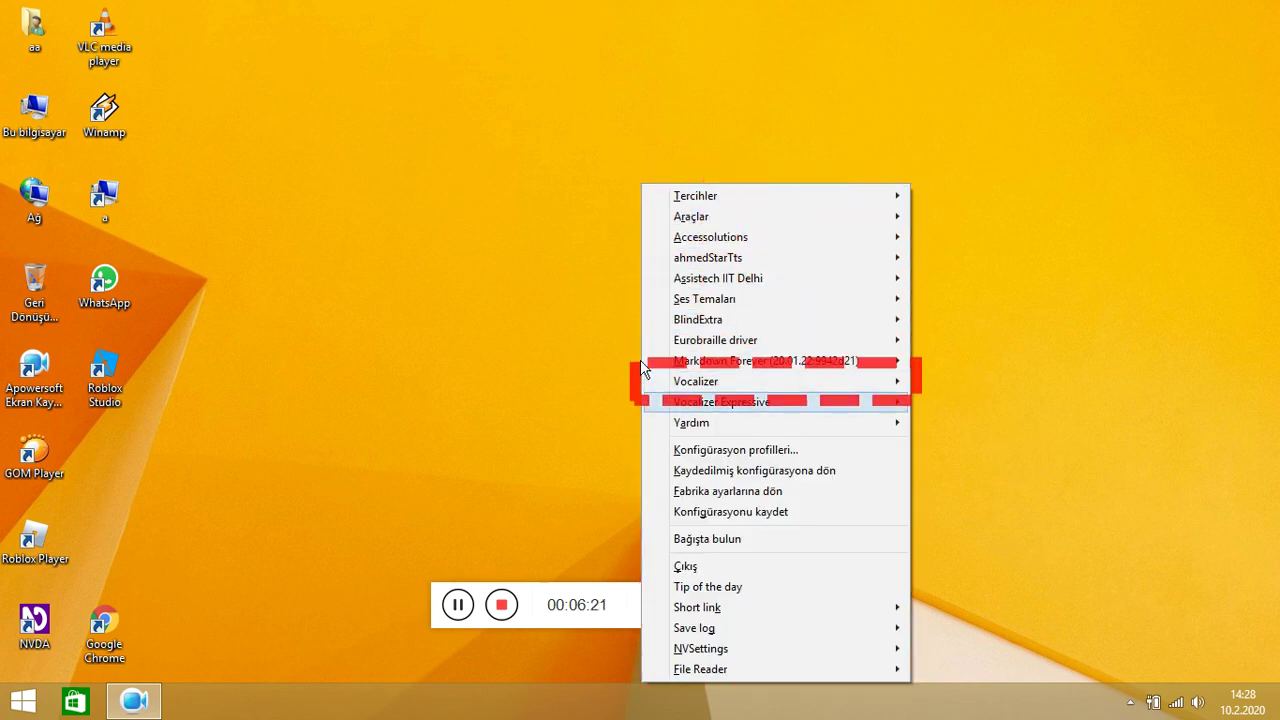
key("Down")
key("Down")
key("Right")
key("Up")
key("Up")
key("Up")
key("Up")
key("Up")
key("Up")
key("Up")
key("Up")
key("Up")
key("Up")
key("Up")
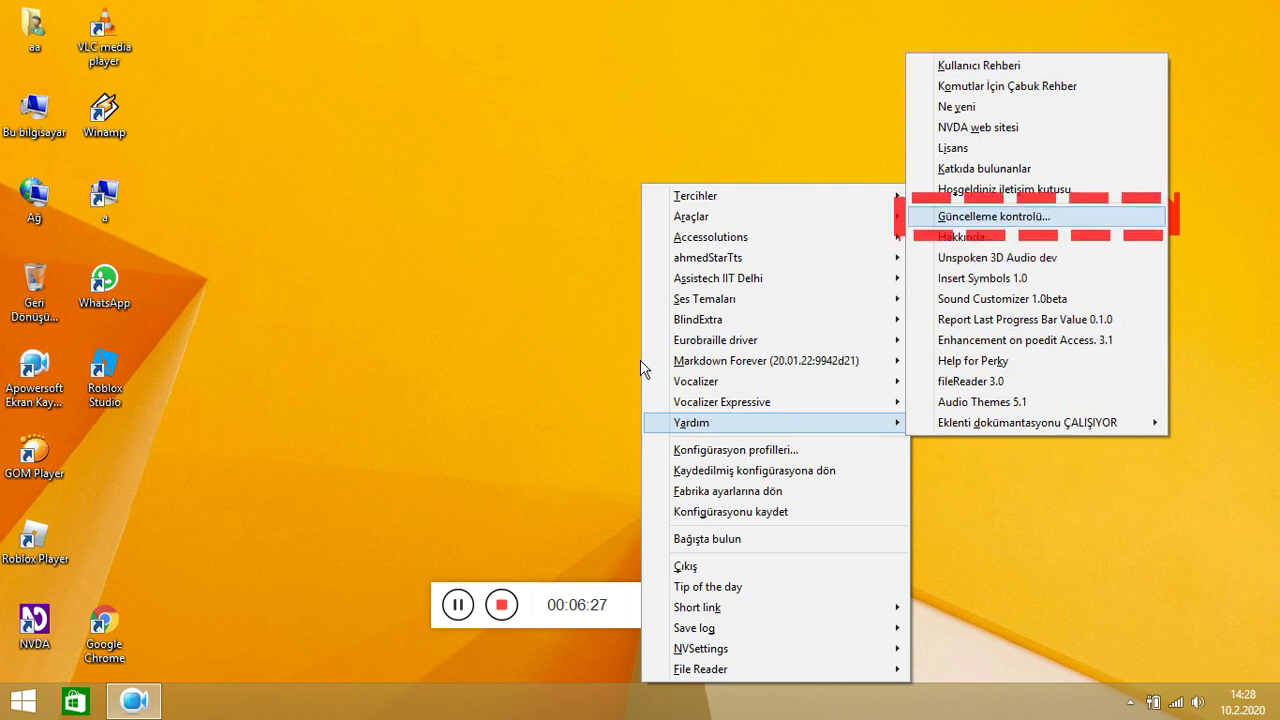
key("Return")
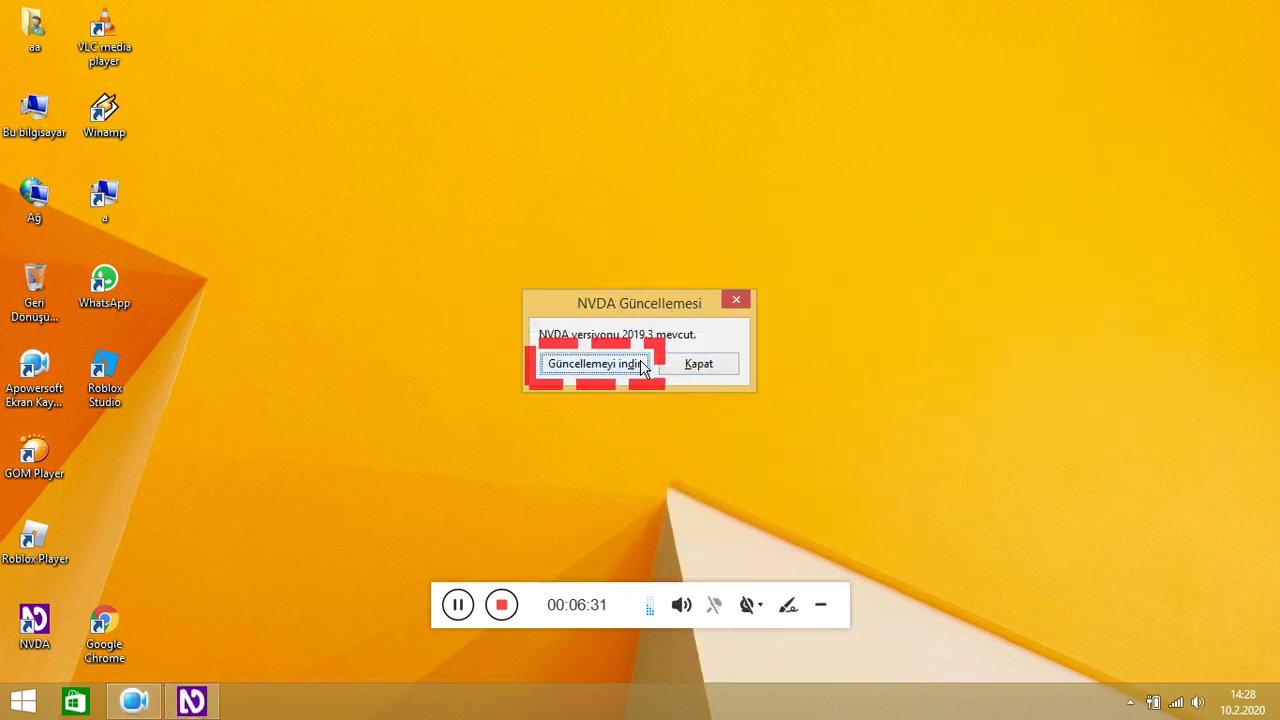
Download the NVDA 2019.3 update and decline the donation request for now.
left_click(642, 366)
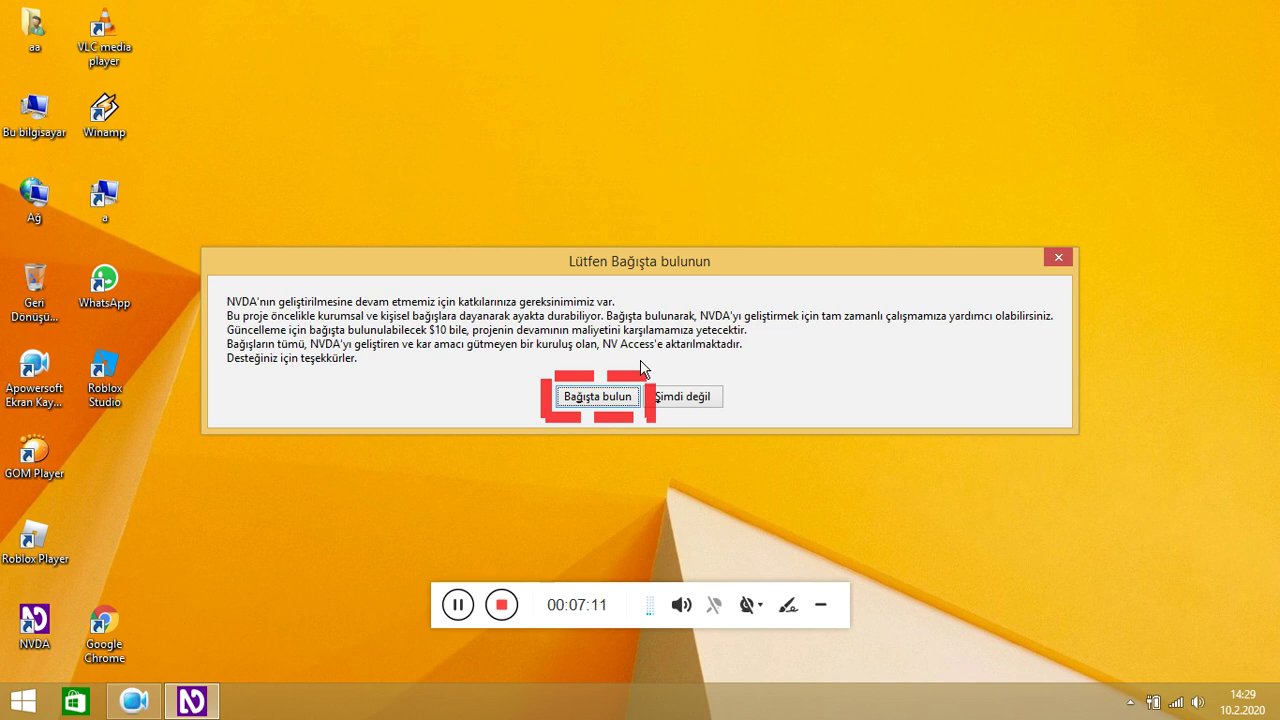
key("Tab")
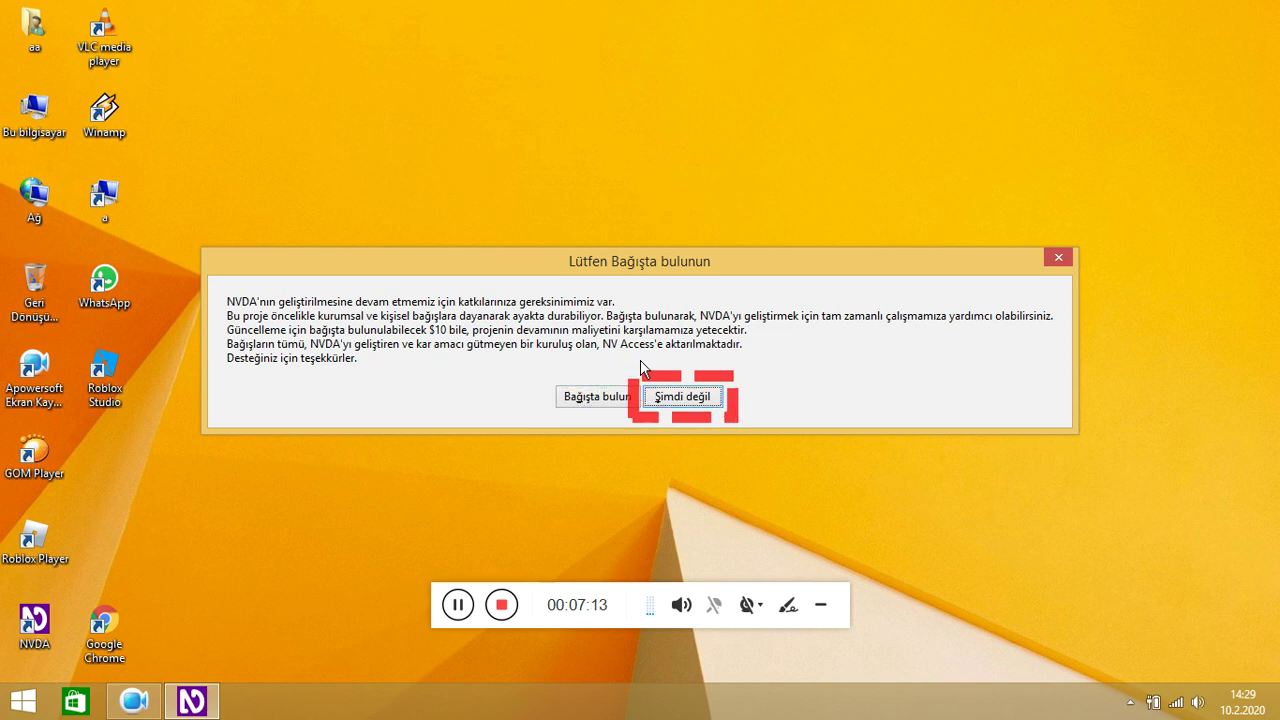
key("Return")
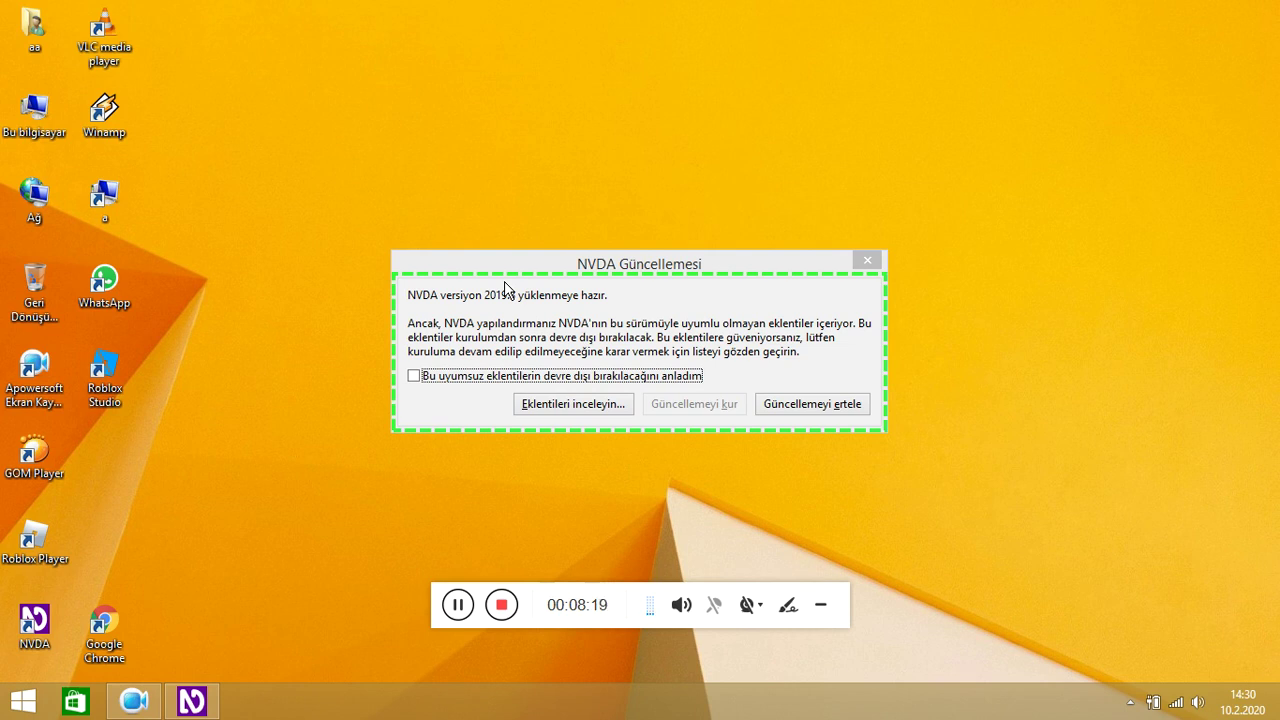
Acknowledge in the NVDA update dialog that the incompatible add-ons will be disabled.
key("Tab")
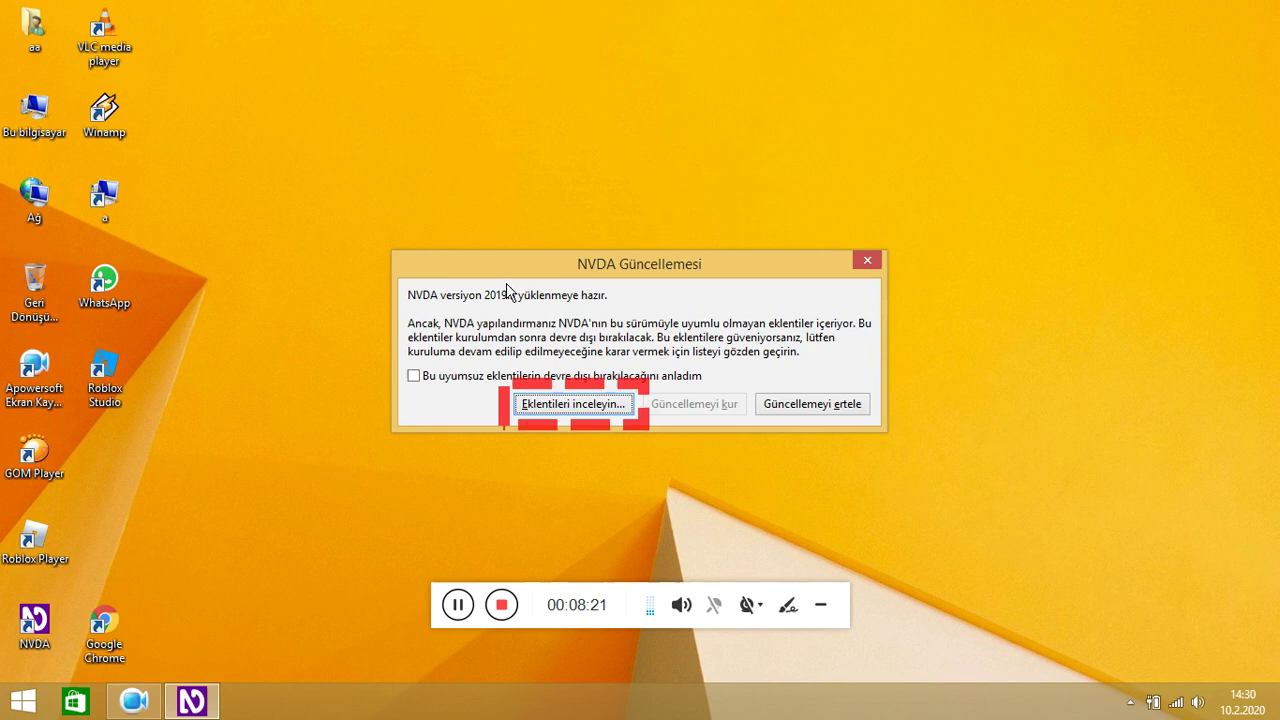
key("Tab")
key("Tab")
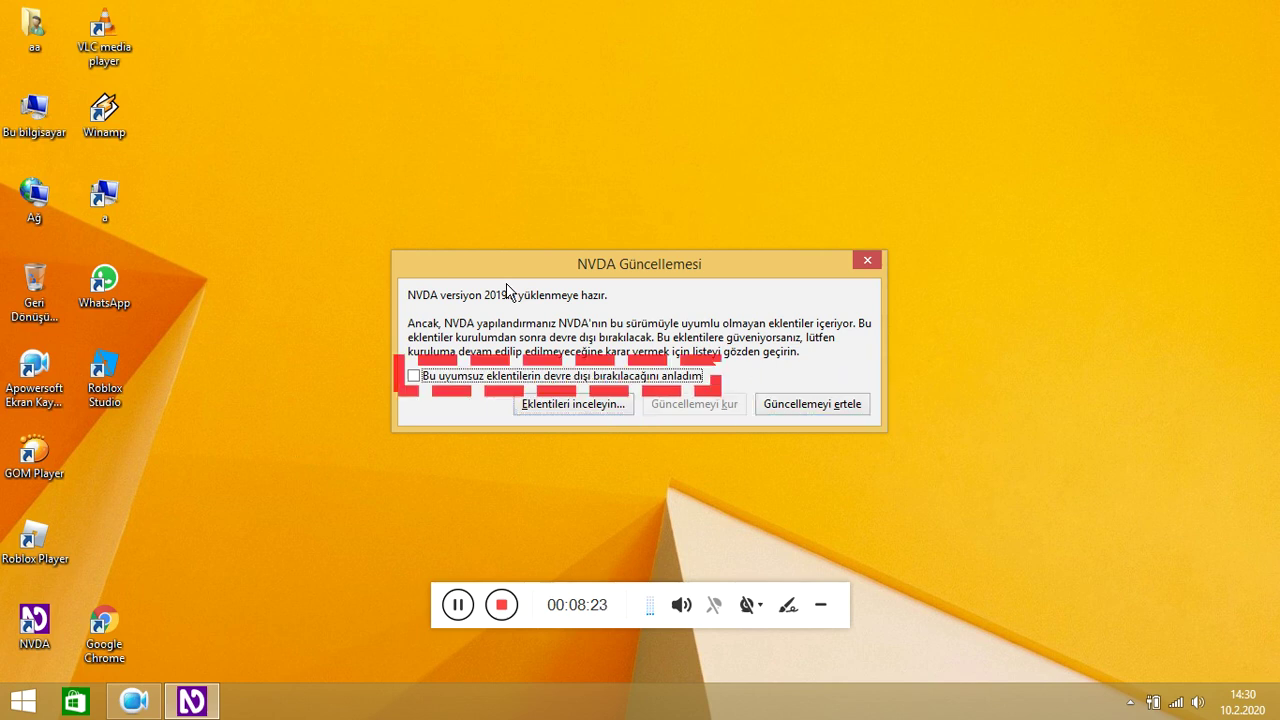
key("space")
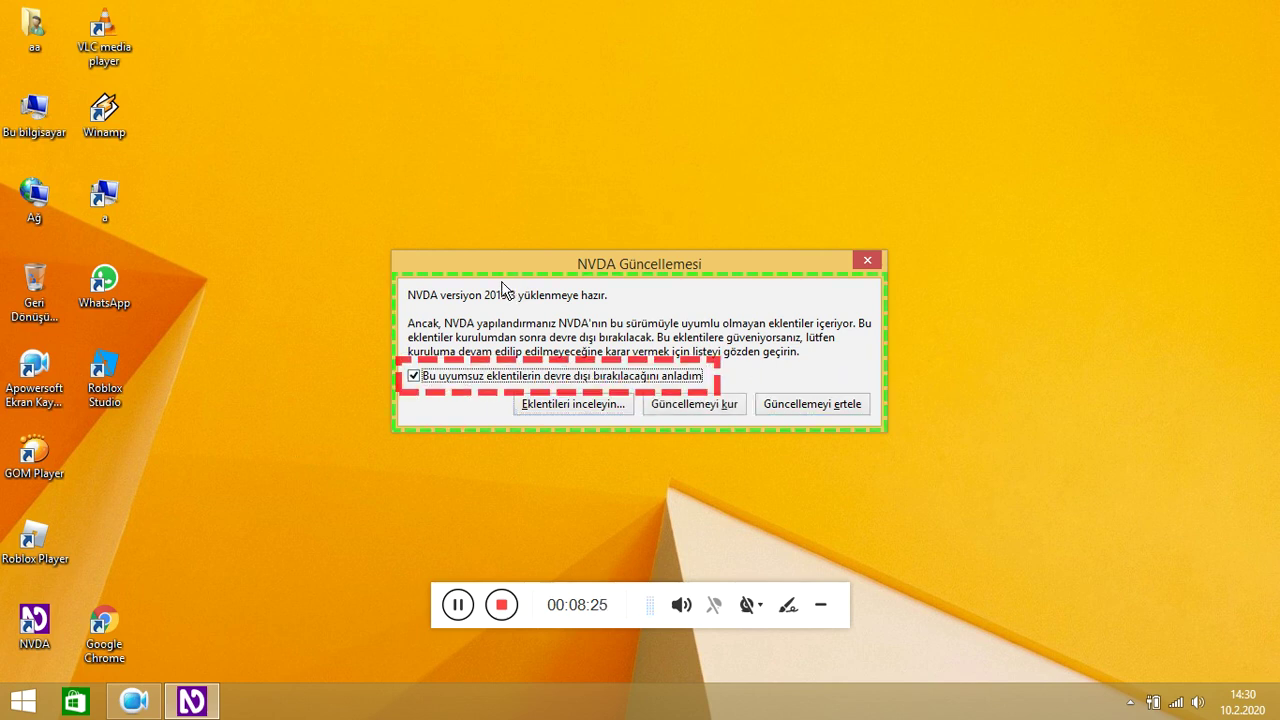
Review the list of add-ons incompatible with NVDA 2019.3, checking their names and versions, and close the list.
key("Tab")
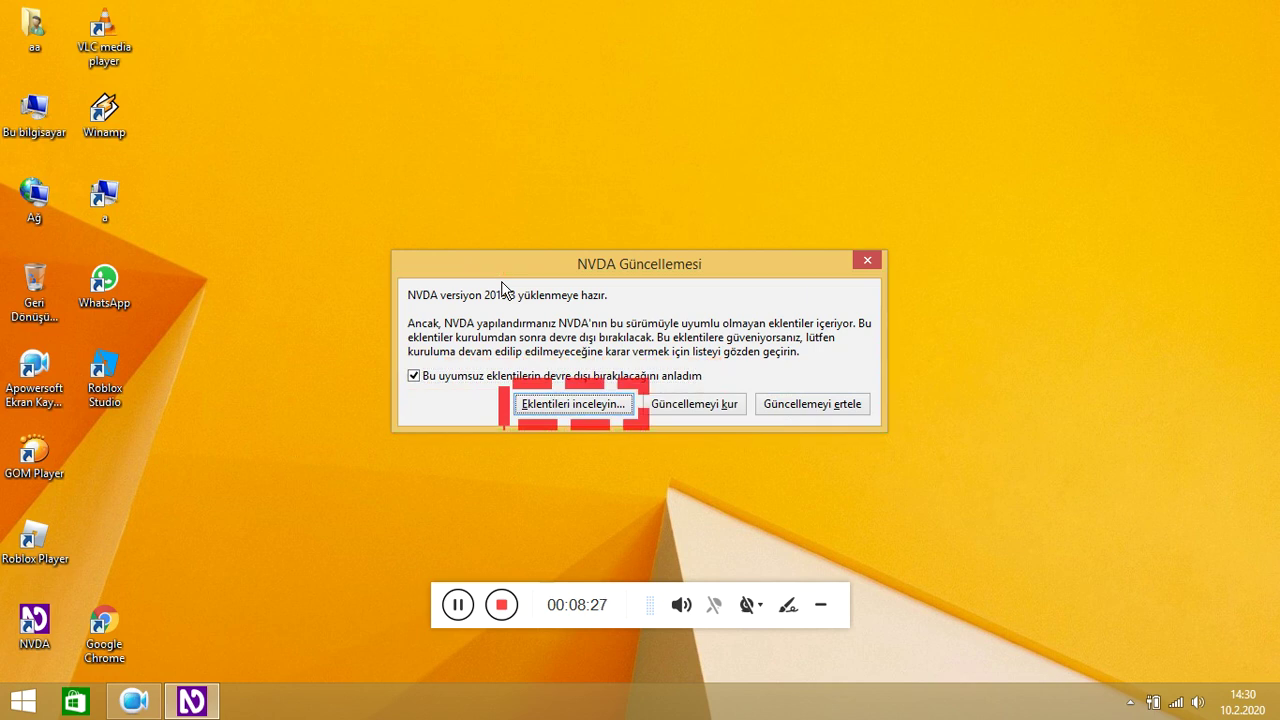
key("Return")
key("Up")
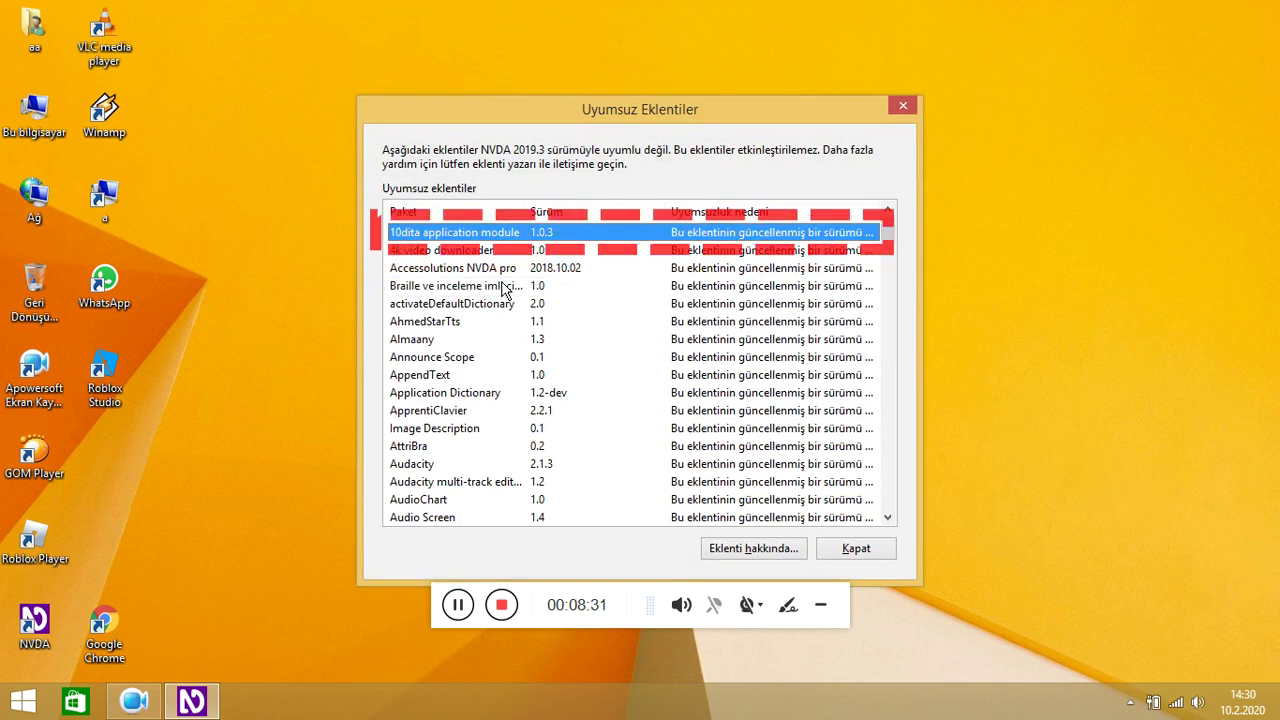
key("Down")
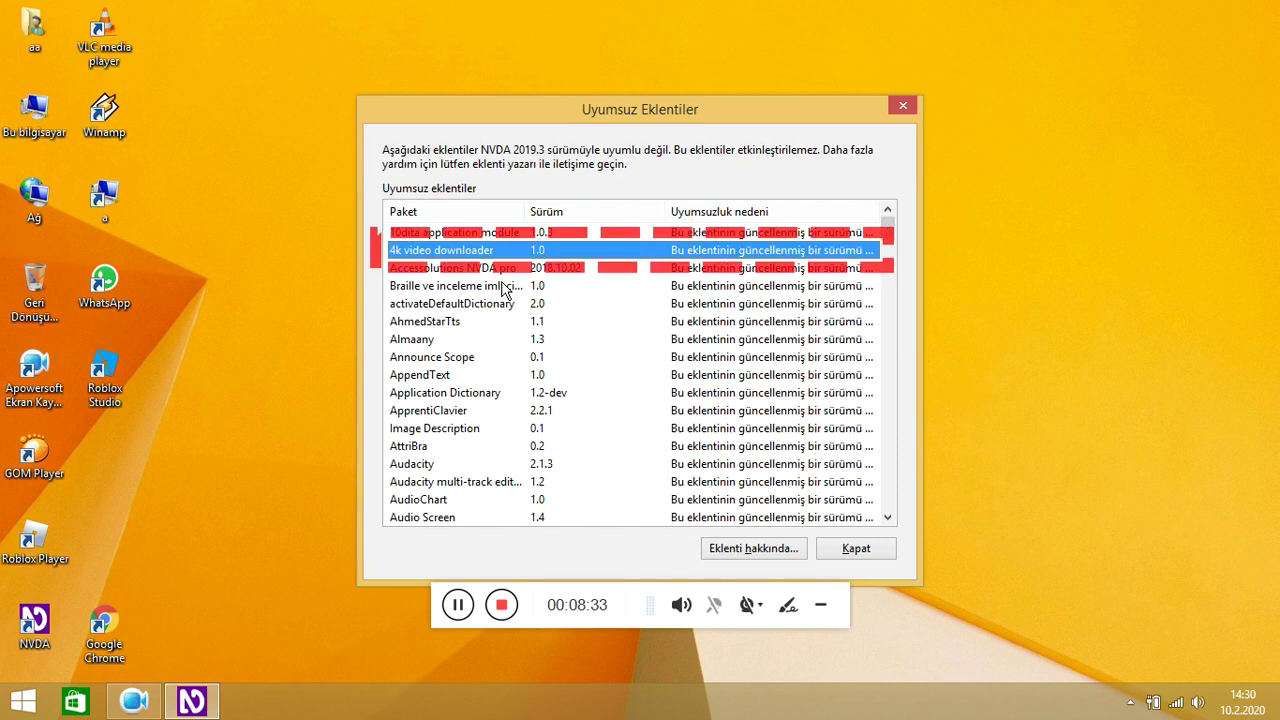
key("Down")
key("Down")
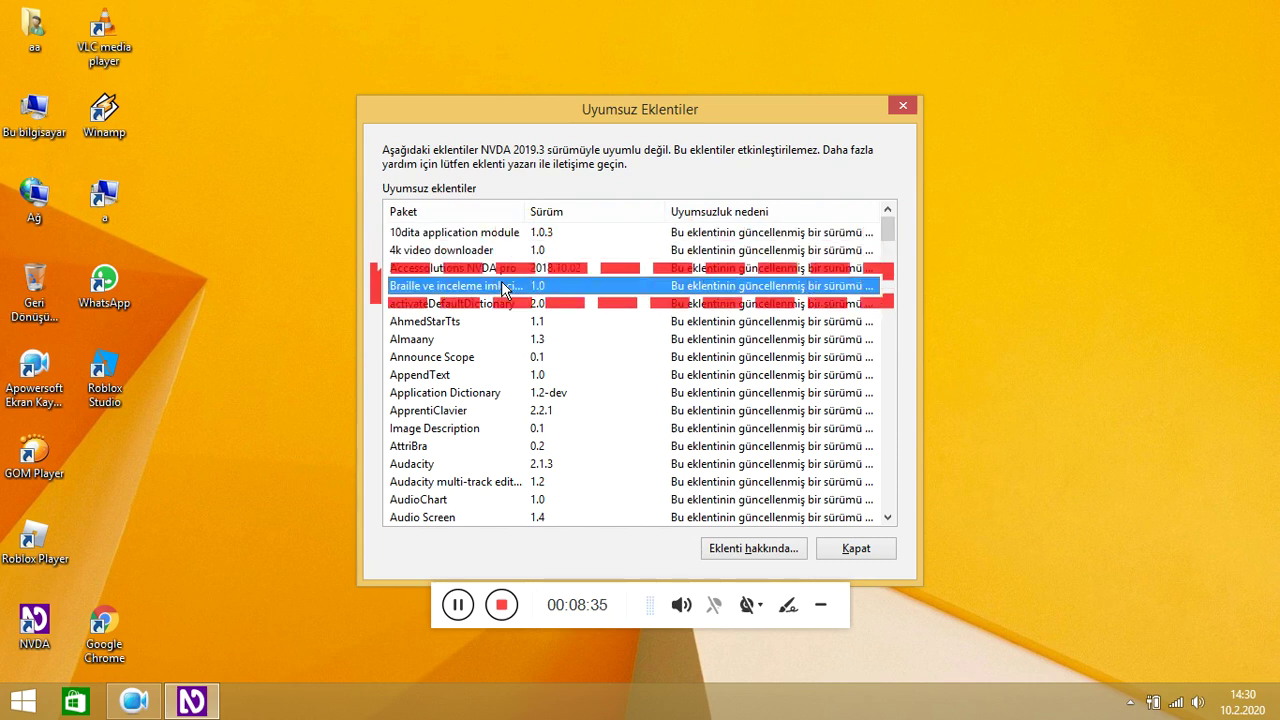
key("Down")
key("Down")
key("Down")
key("Down")
key("Down")
key("Down")
key("Down")
key("Down")
key("Down")
key("Down")
key("Down")
key("Down")
key("Down")
key("Down")
key("Down")
key("Down")
key("Down")
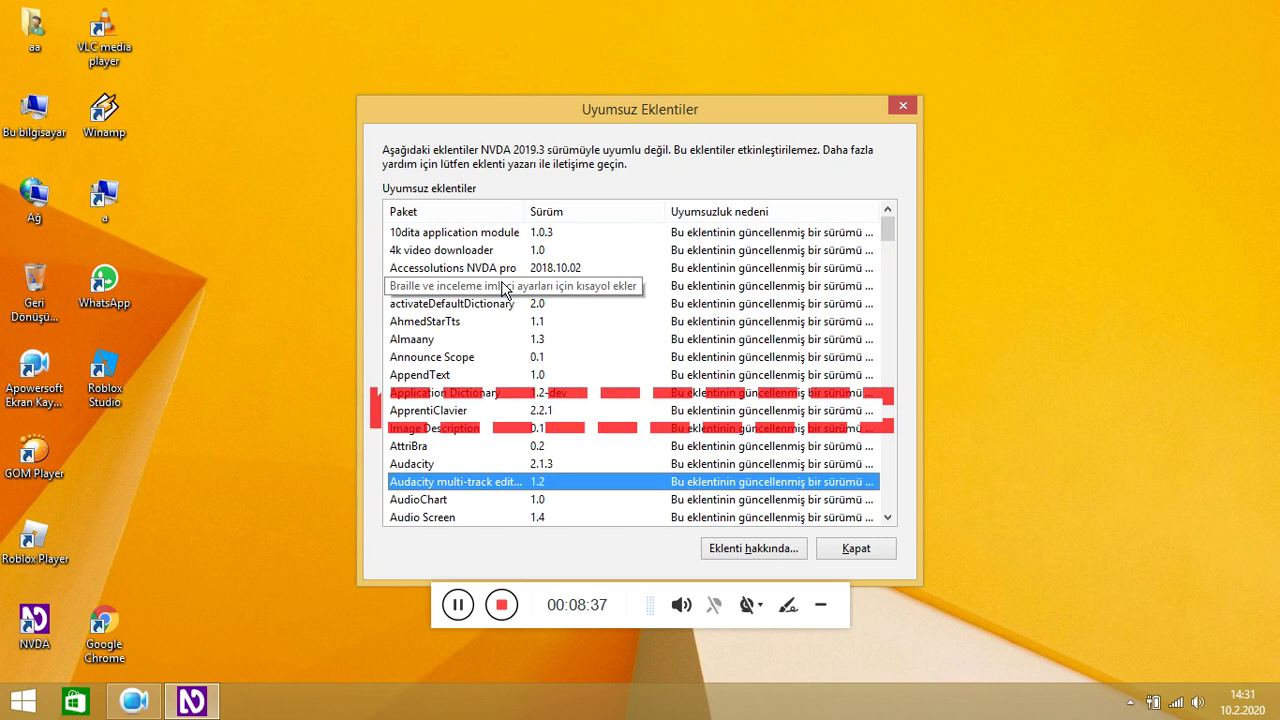
key("Down")
key("Down")
key("Down")
key("Down")
key("Down")
key("Down")
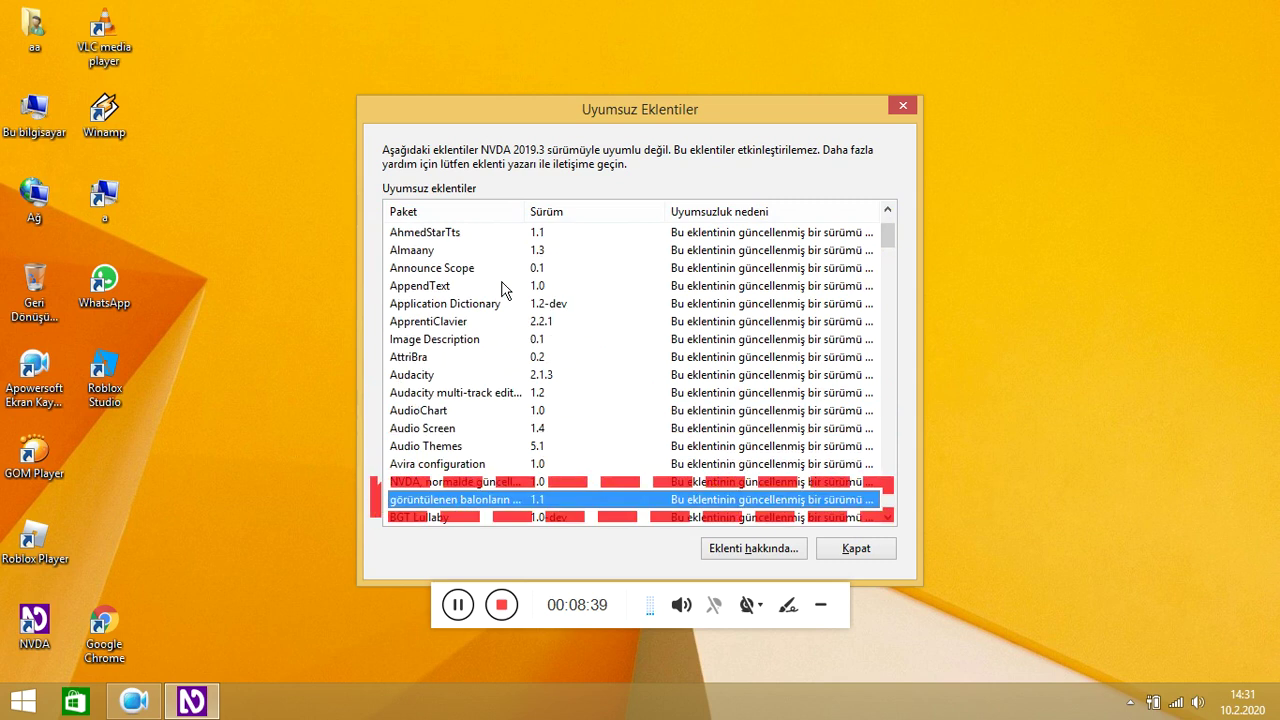
key("Down")
key("Down")
key("Down")
key("Down")
key("Down")
key("Down")
key("Down")
key("Down")
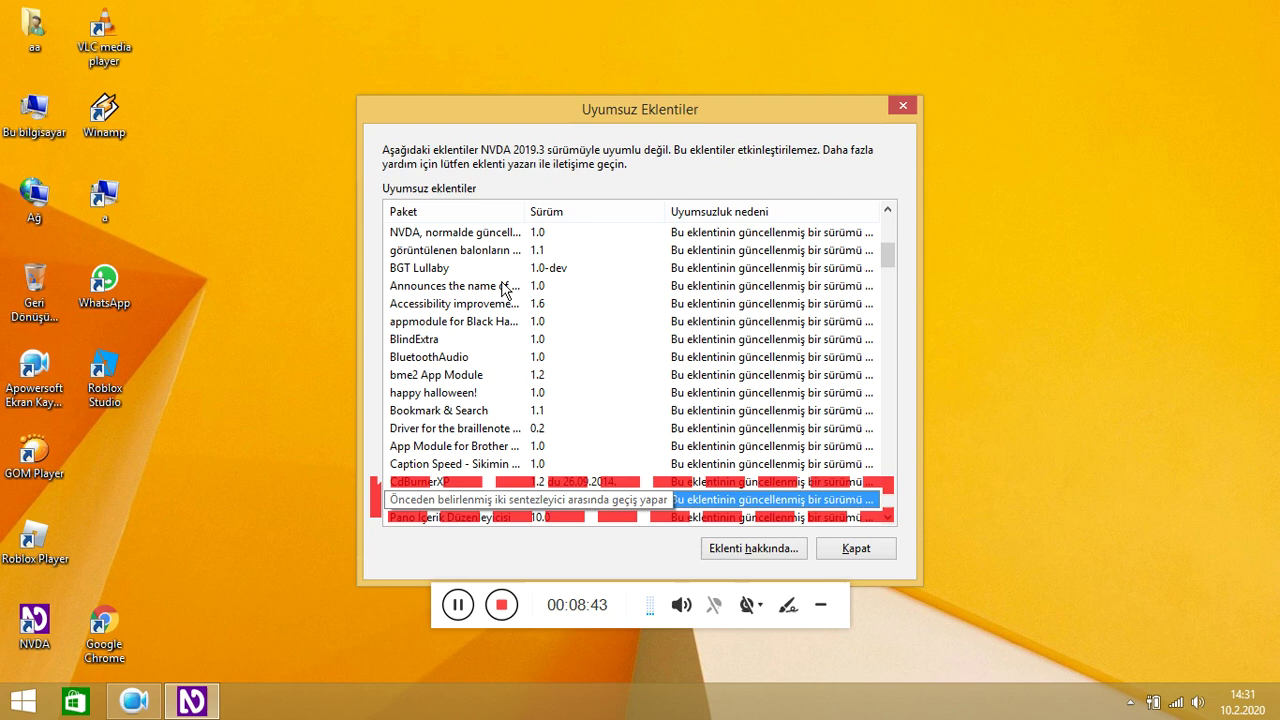
key("Escape")
Start the installation of the NVDA 2019.3 update from the update dialog.
key("Tab")
key("Tab")
key("Return")
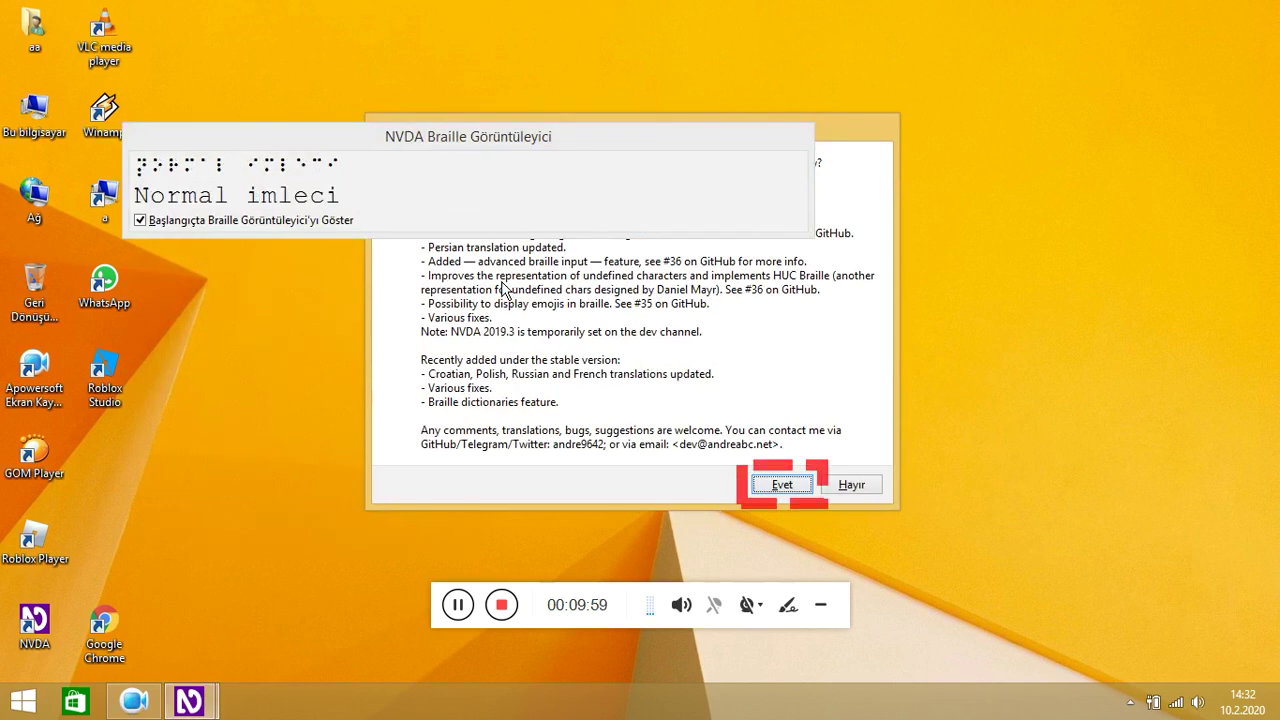
Decline the offered braille add-on update and close the NVDA Braille Viewer.
key("Tab")
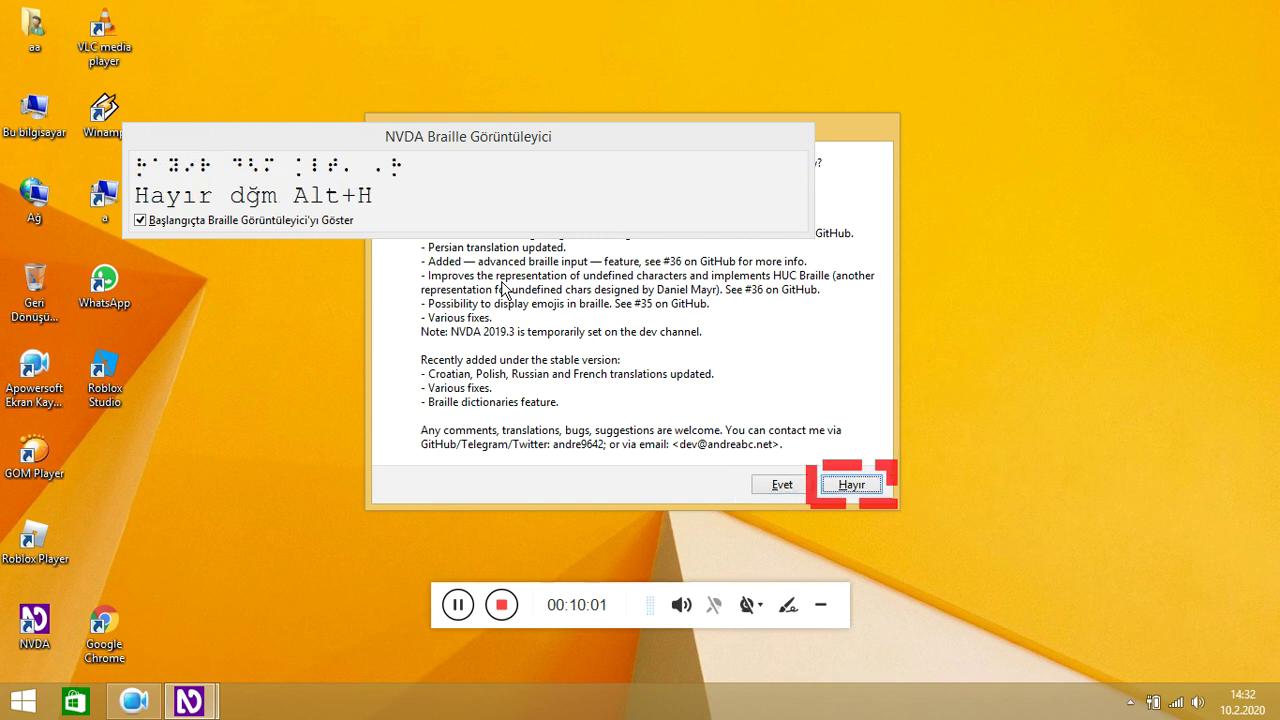
key("Return")
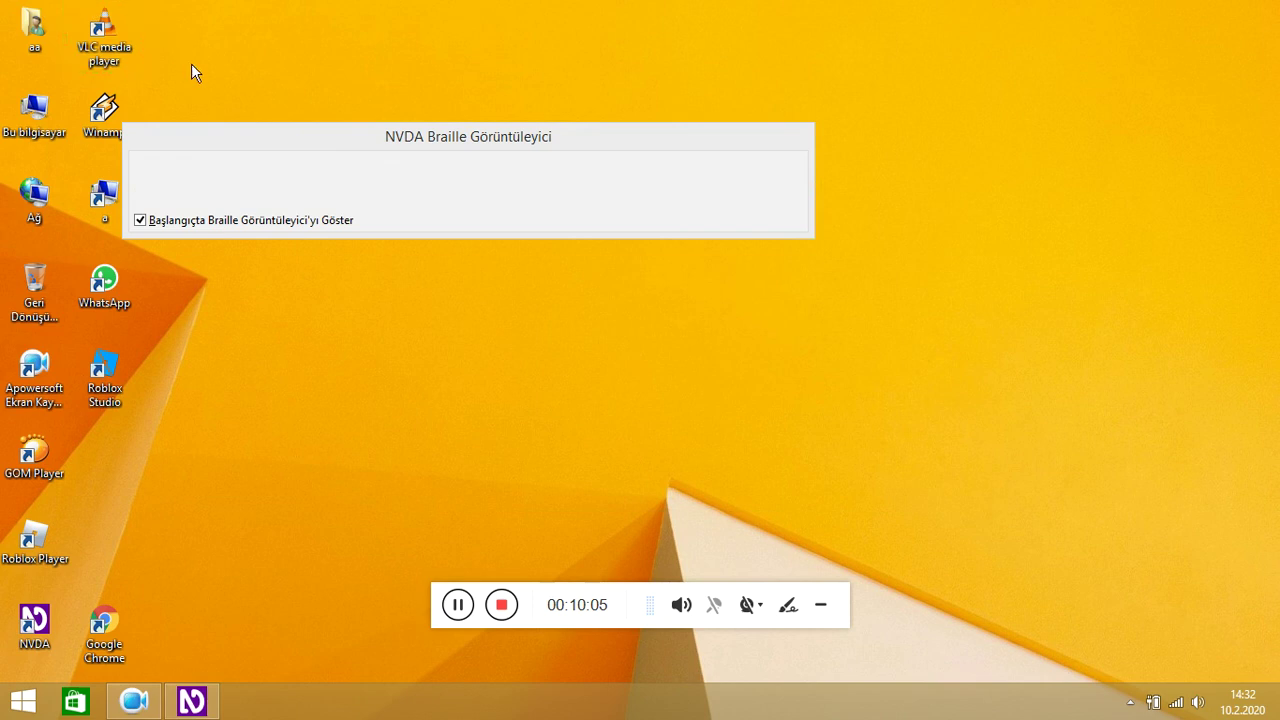
left_click(208, 125)
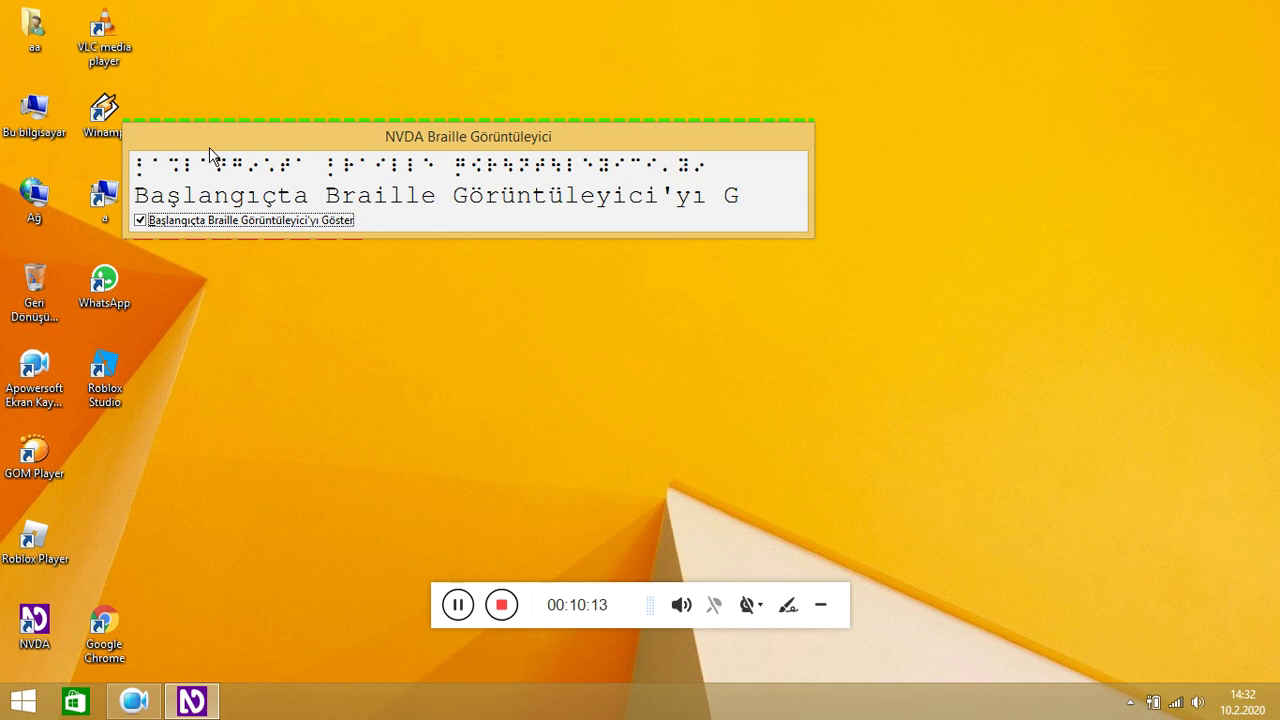
key("alt+F4")
Open the NVDA settings and look through the categories from Konuşma to Update channel.
key("Insert+n")
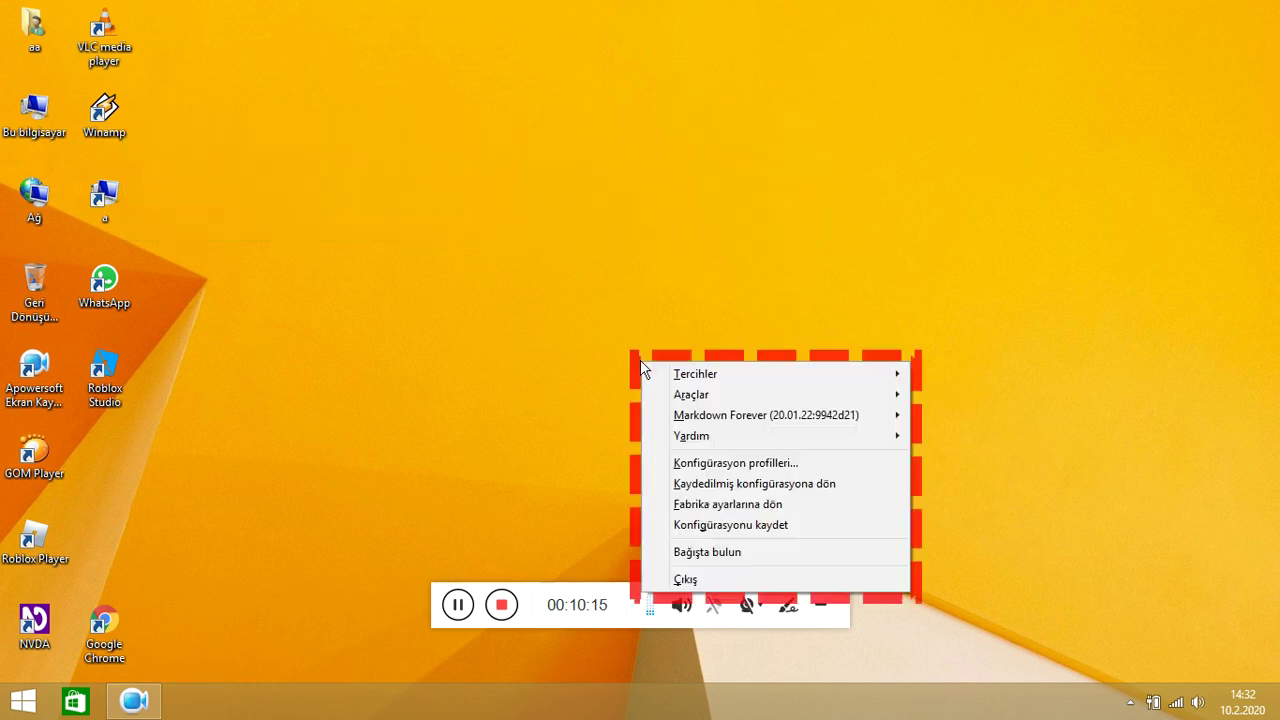
key("Down")
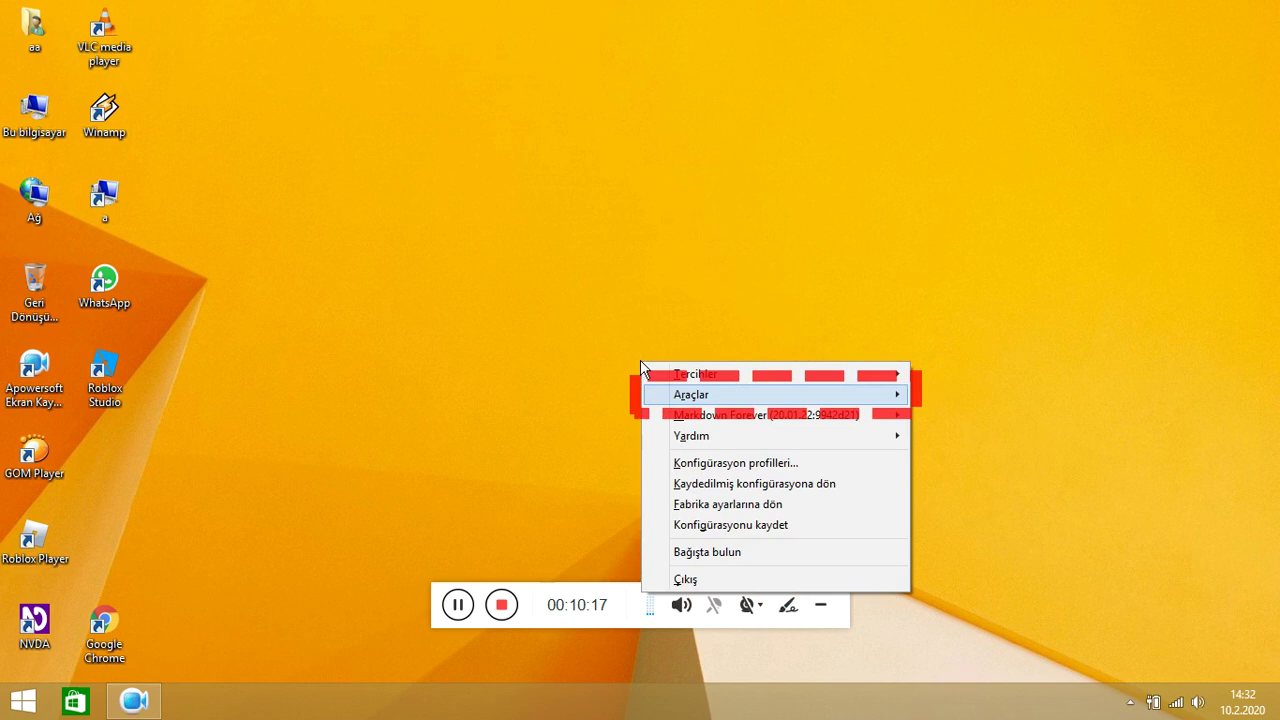
key("Up")
key("Right")
key("Return")
key("Down")
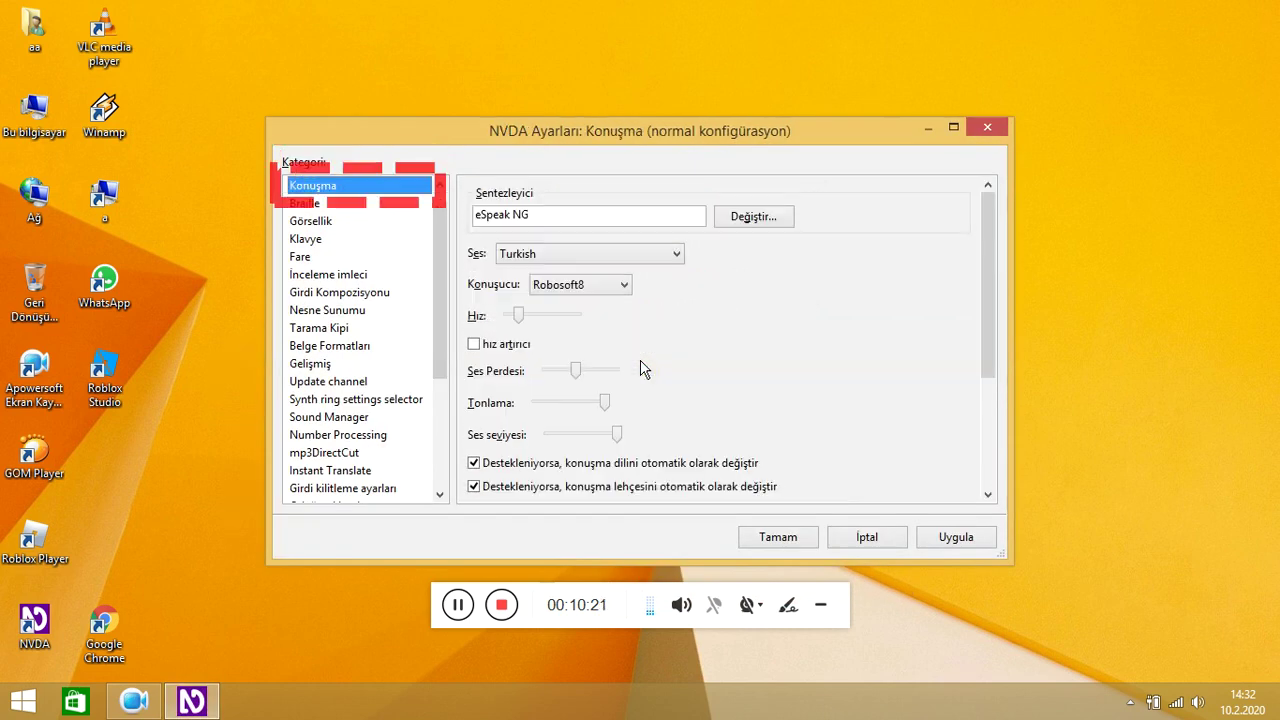
key("Down")
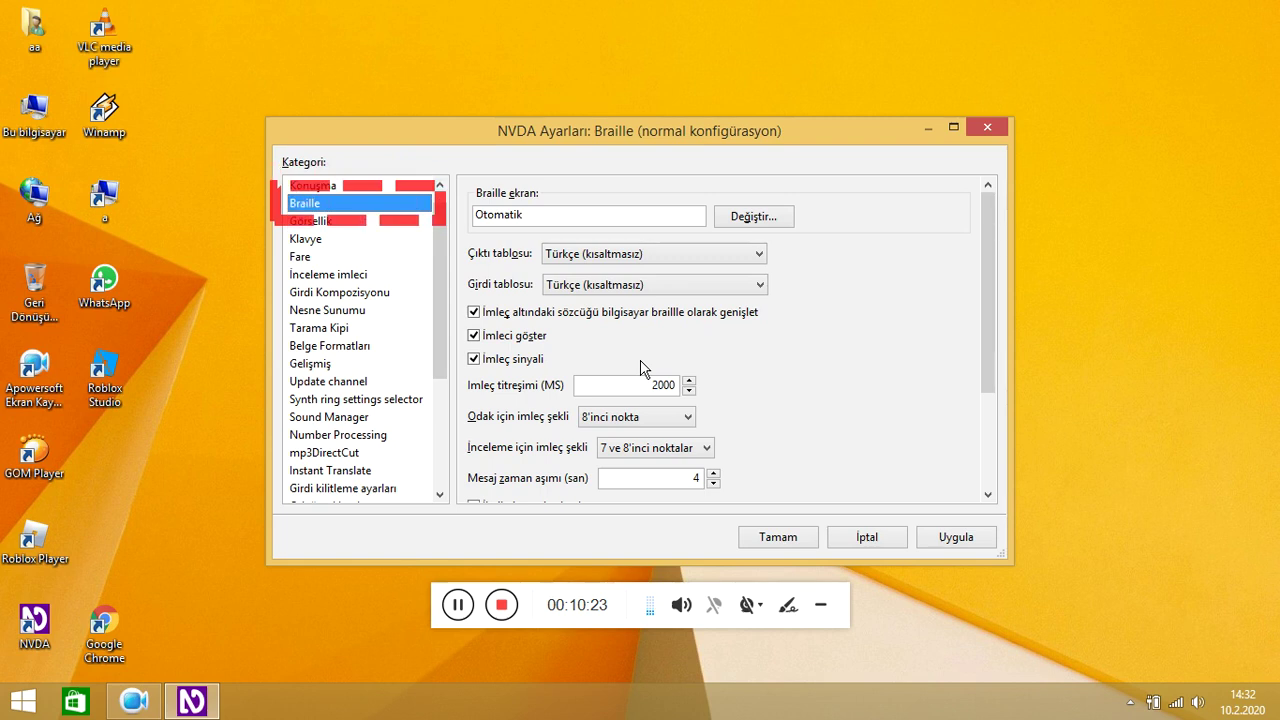
key("Down")
key("Down")
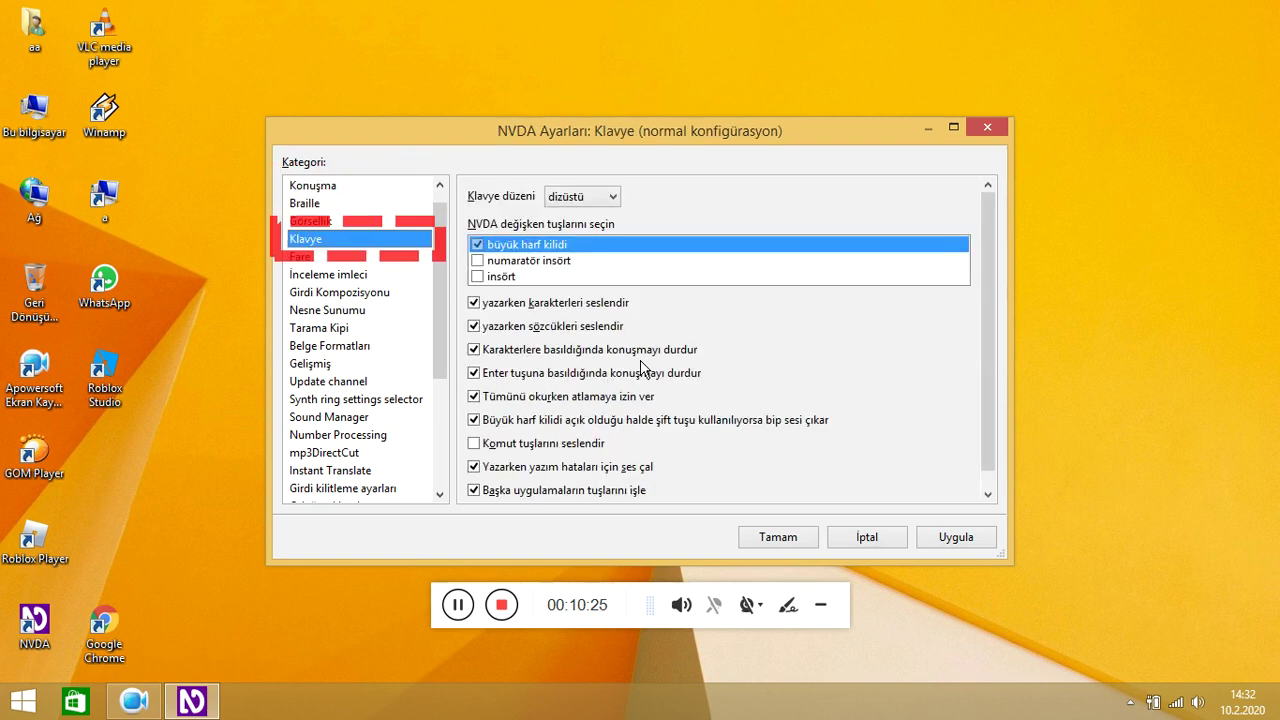
key("Down")
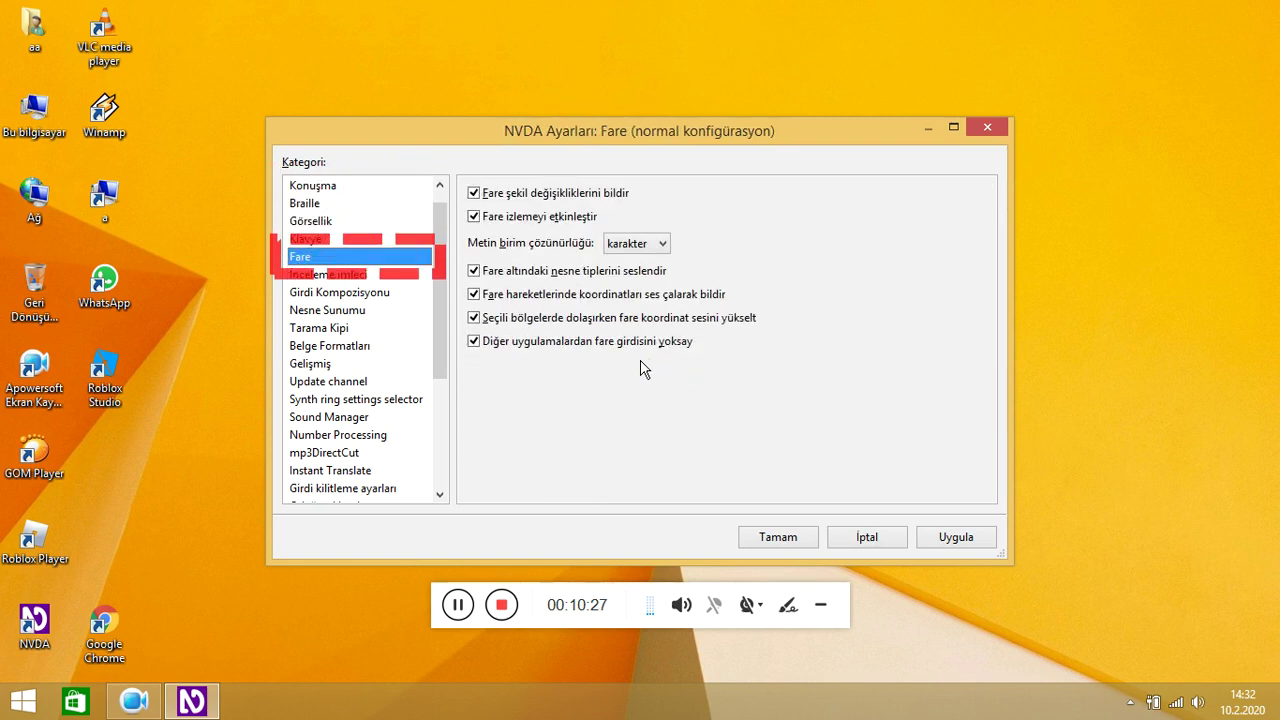
key("Down")
key("Down")
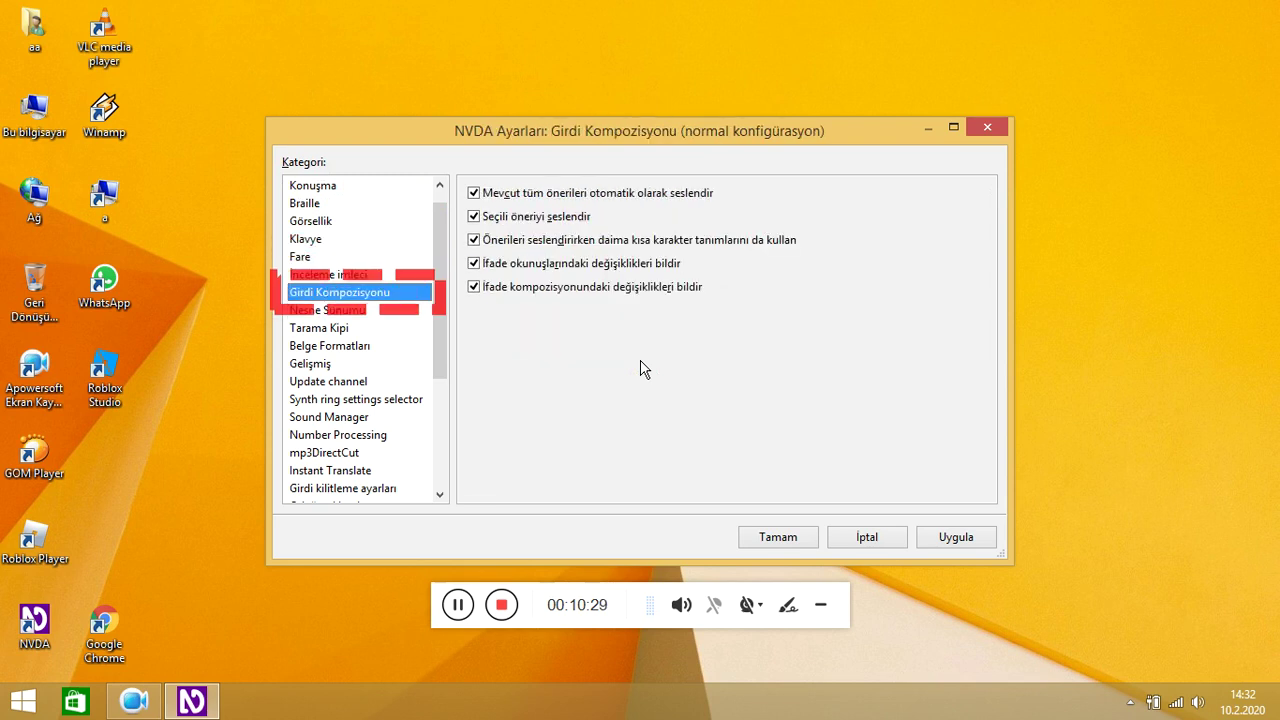
key("Down")
key("Down")
key("Down")
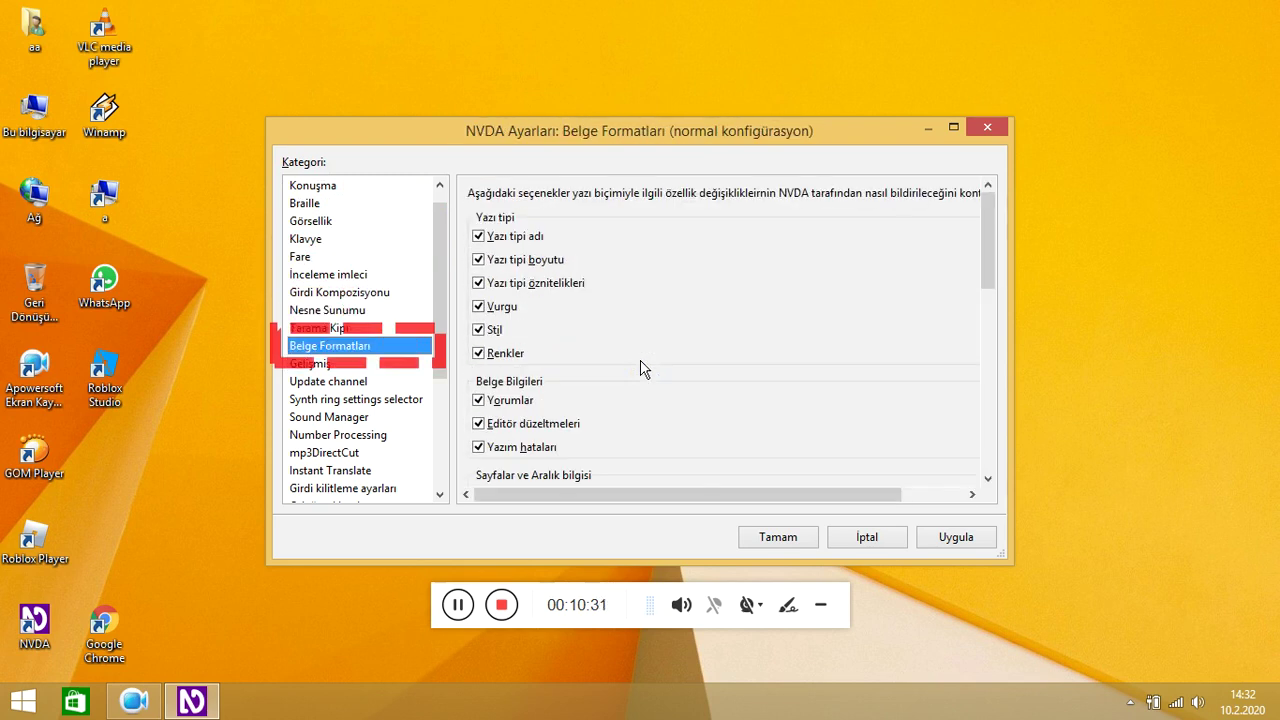
key("Down")
key("Down")
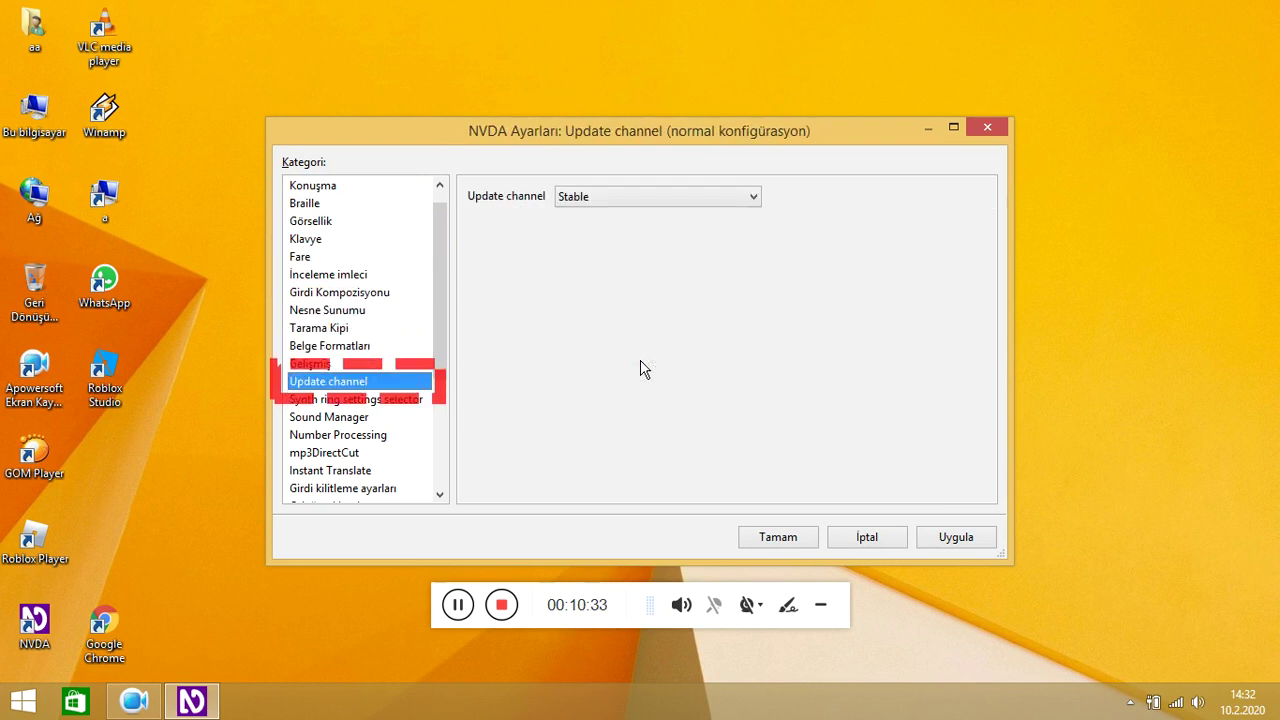
Check the Update channel option, and examine the add-on settings categories from Synth ring settings selector to Odağı ışıklandır.
key("Tab")
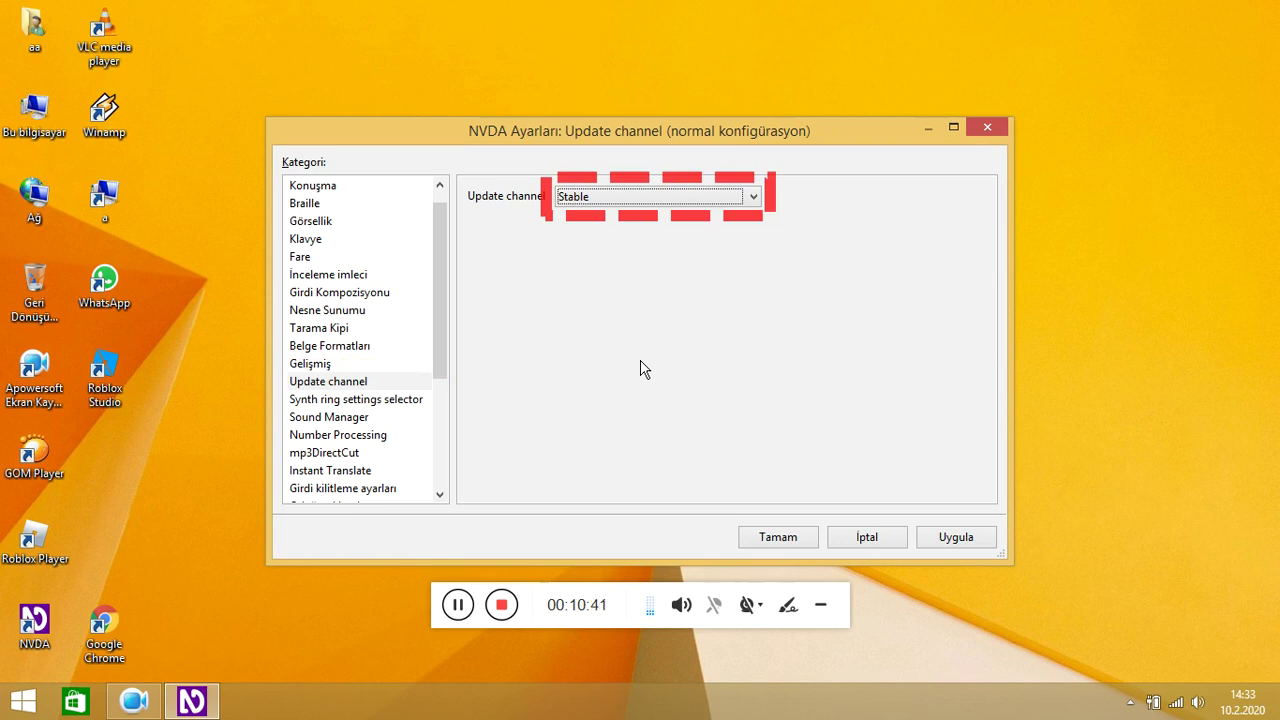
key("Tab")
key("Tab")
key("Tab")
key("Tab")
key("Down")
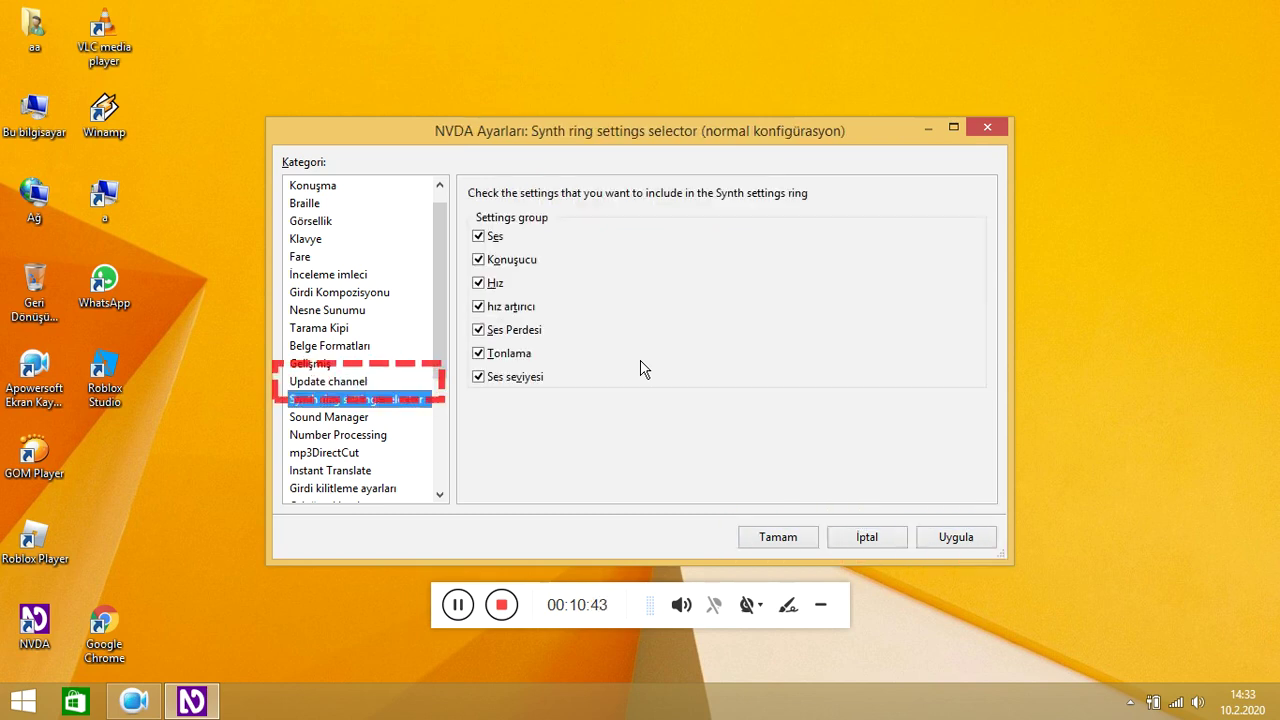
key("Down")
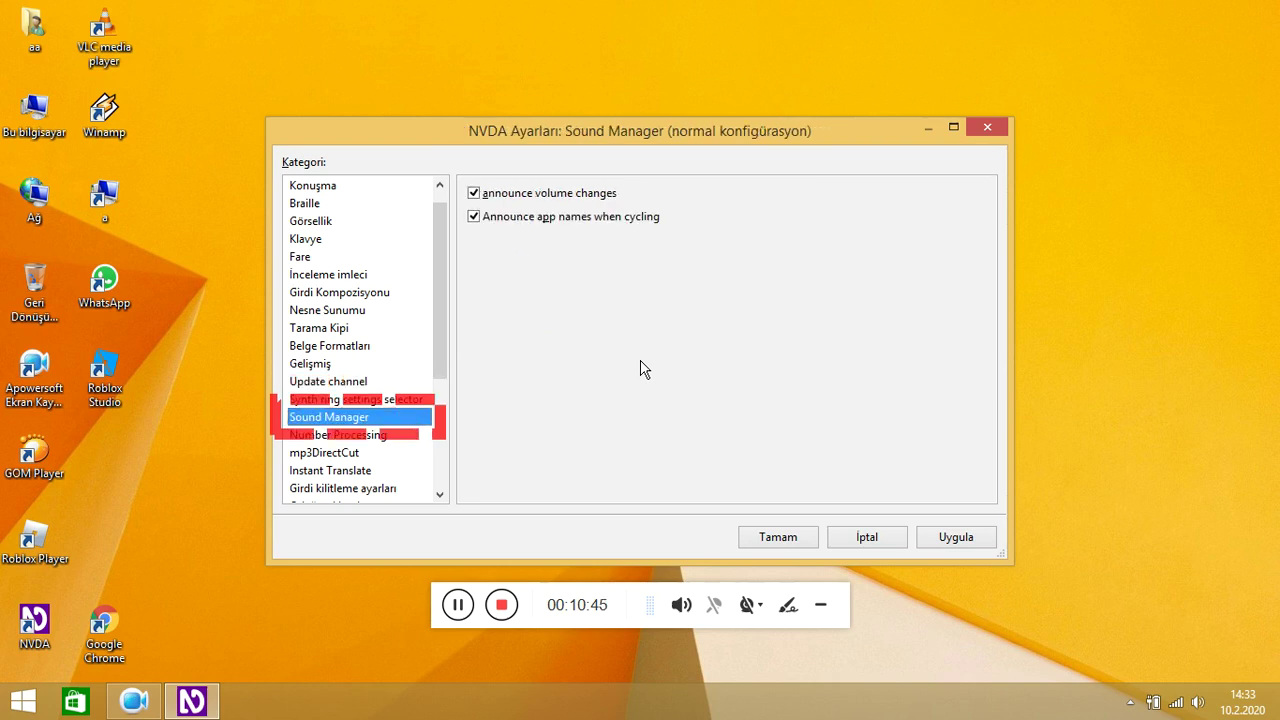
key("Down")
key("Down")
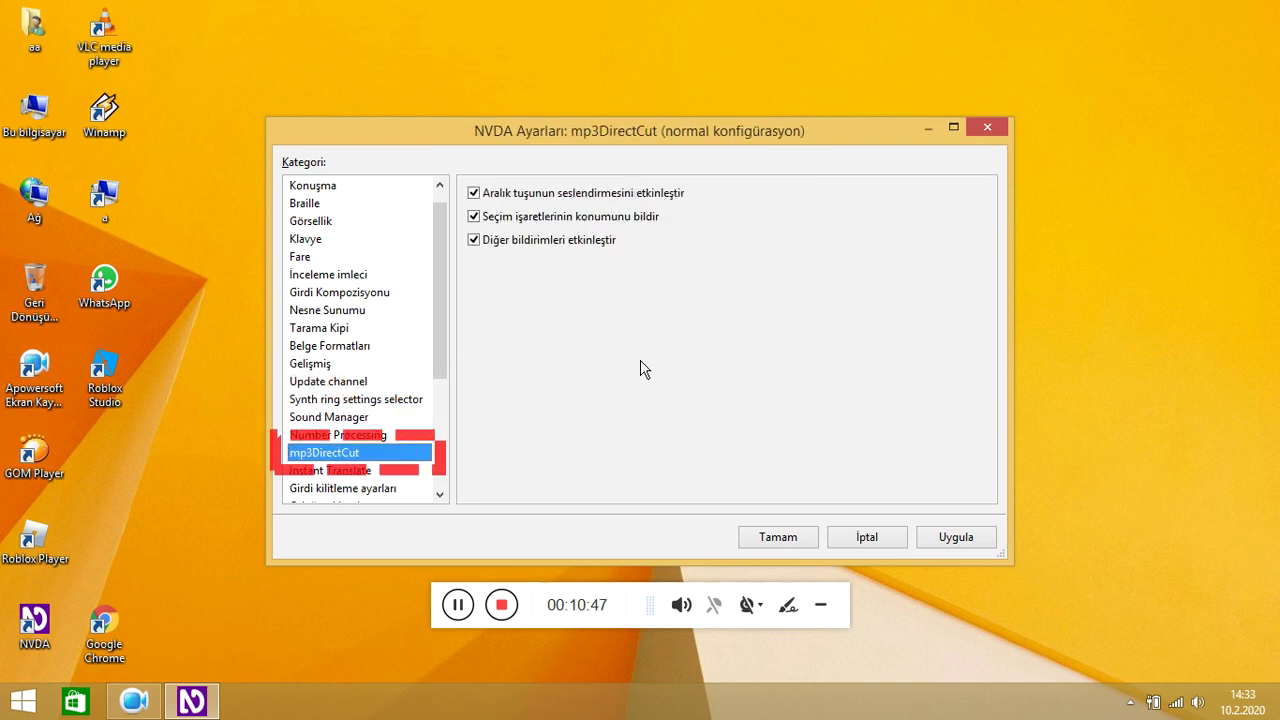
key("Down")
key("Down")
key("Down")
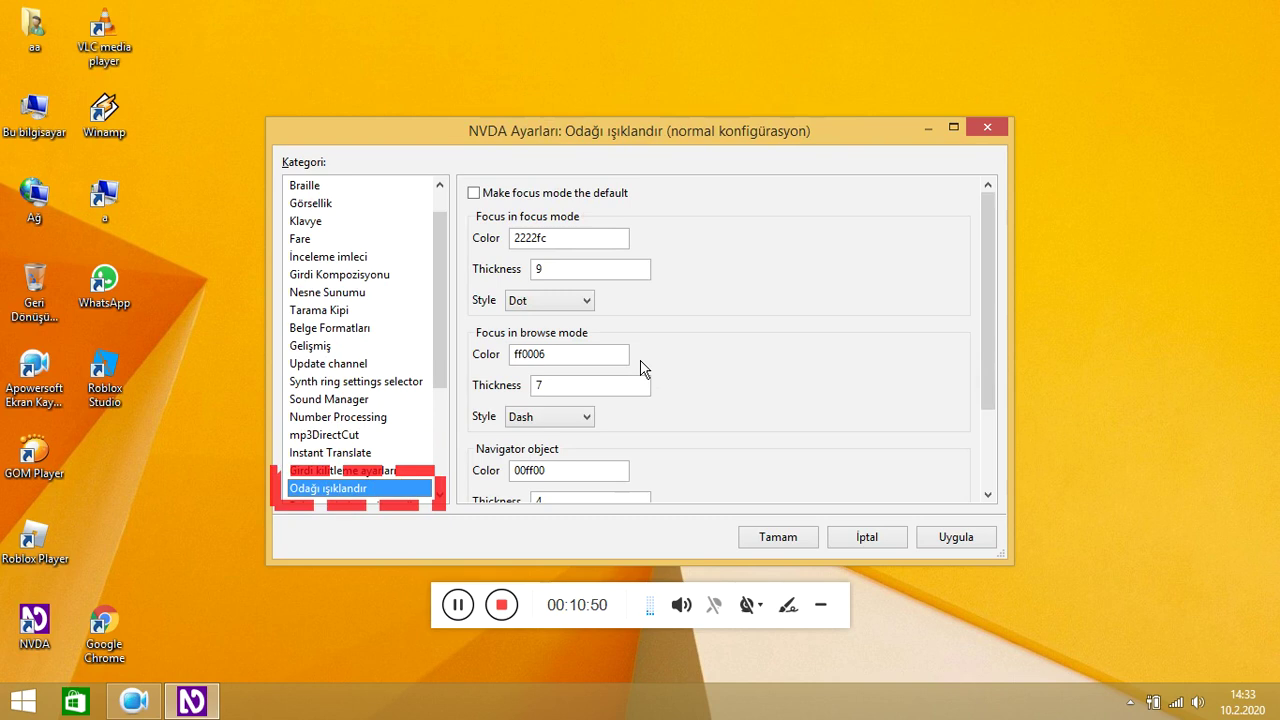
Examine the remaining add-on categories down to the Eklenti Güncelleyici update lists, and close the settings without changes.
key("Down")
key("Down")
key("Down")
key("Down")
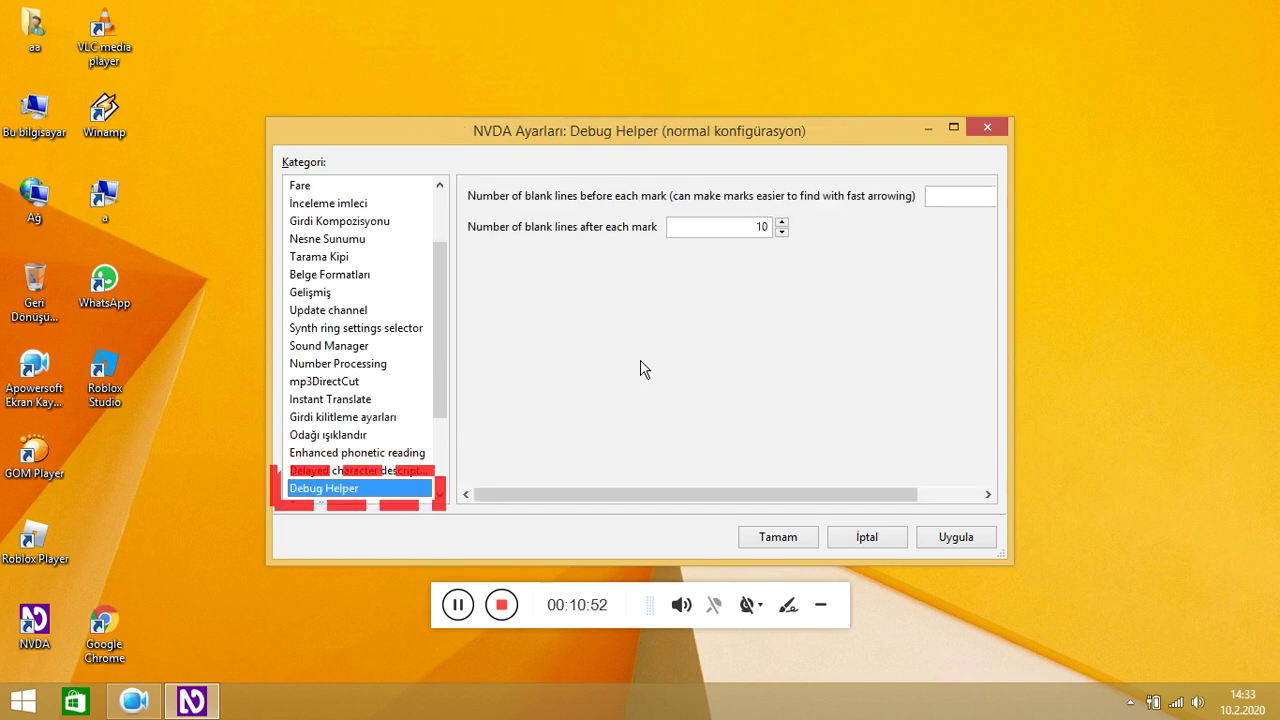
key("Down")
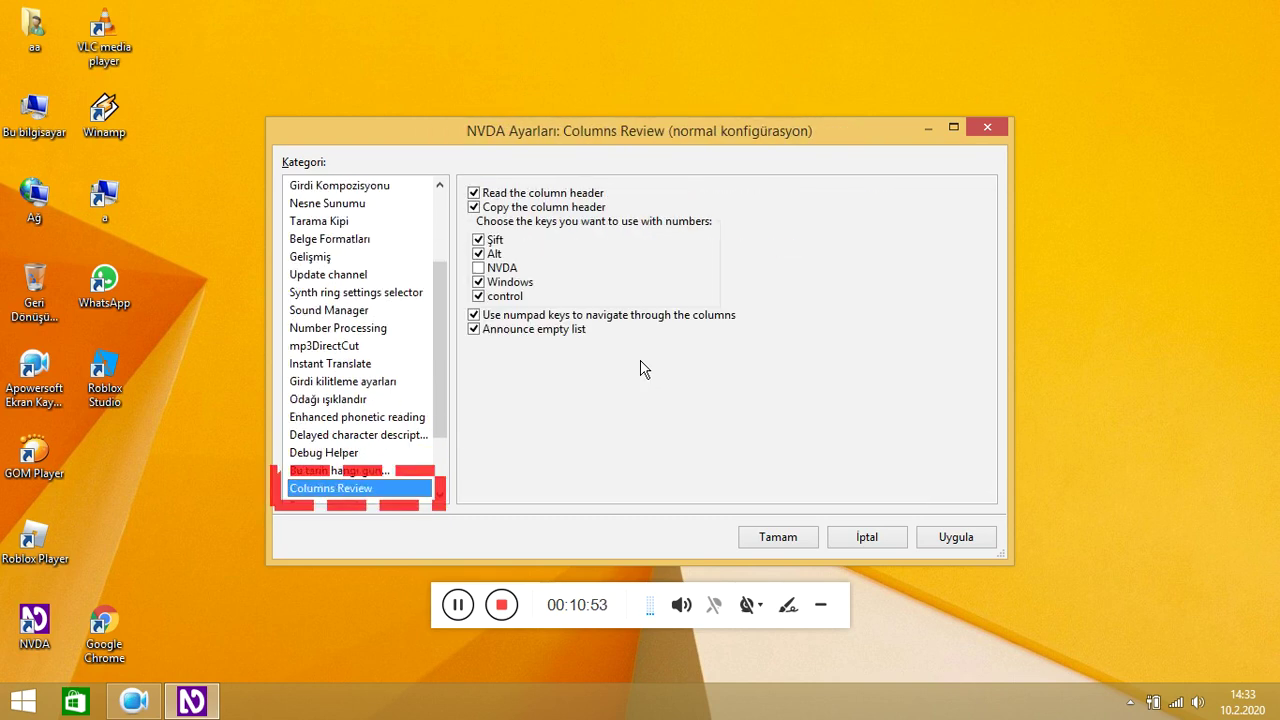
key("Down")
key("Down")
key("Down")
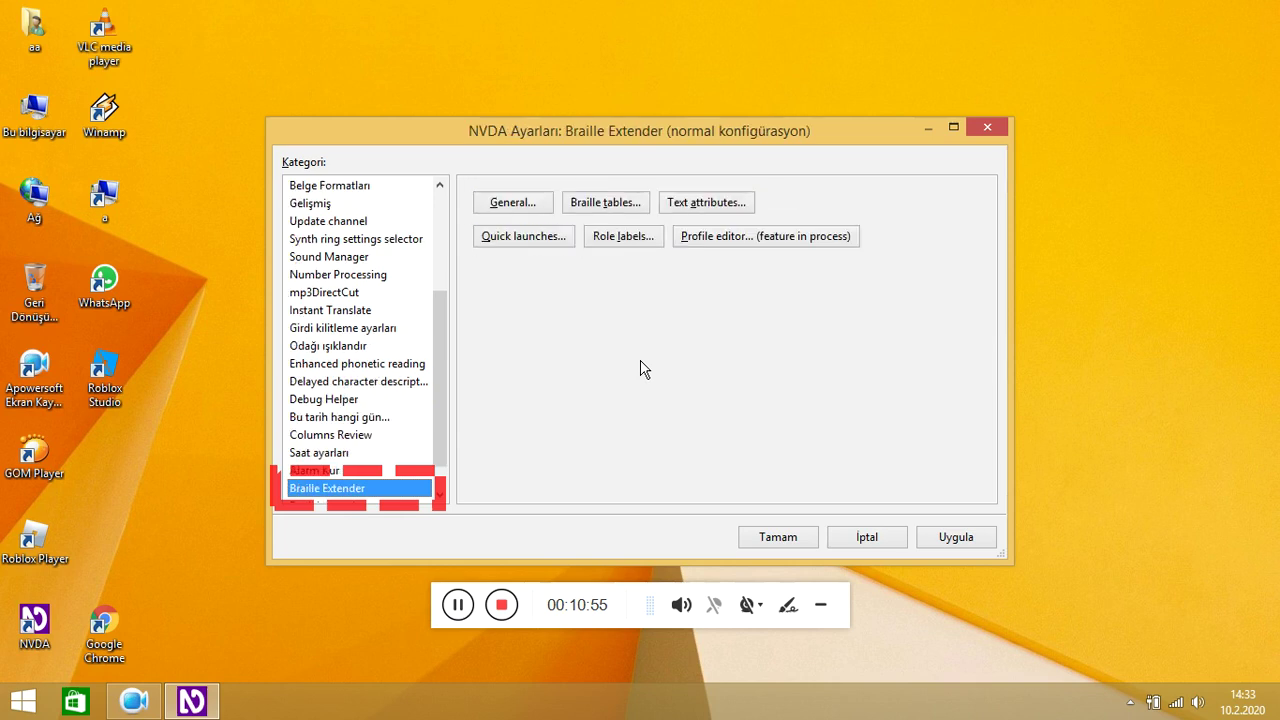
key("Down")
key("Down")
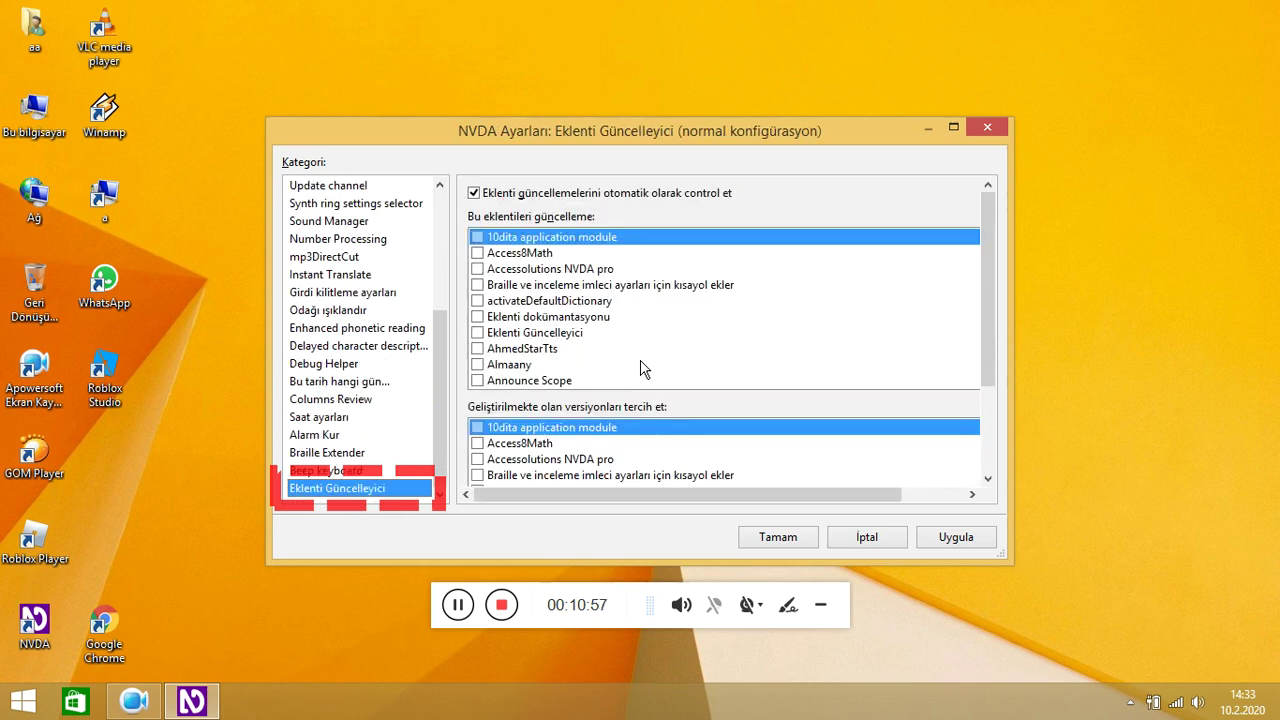
key("Tab")
key("Tab")
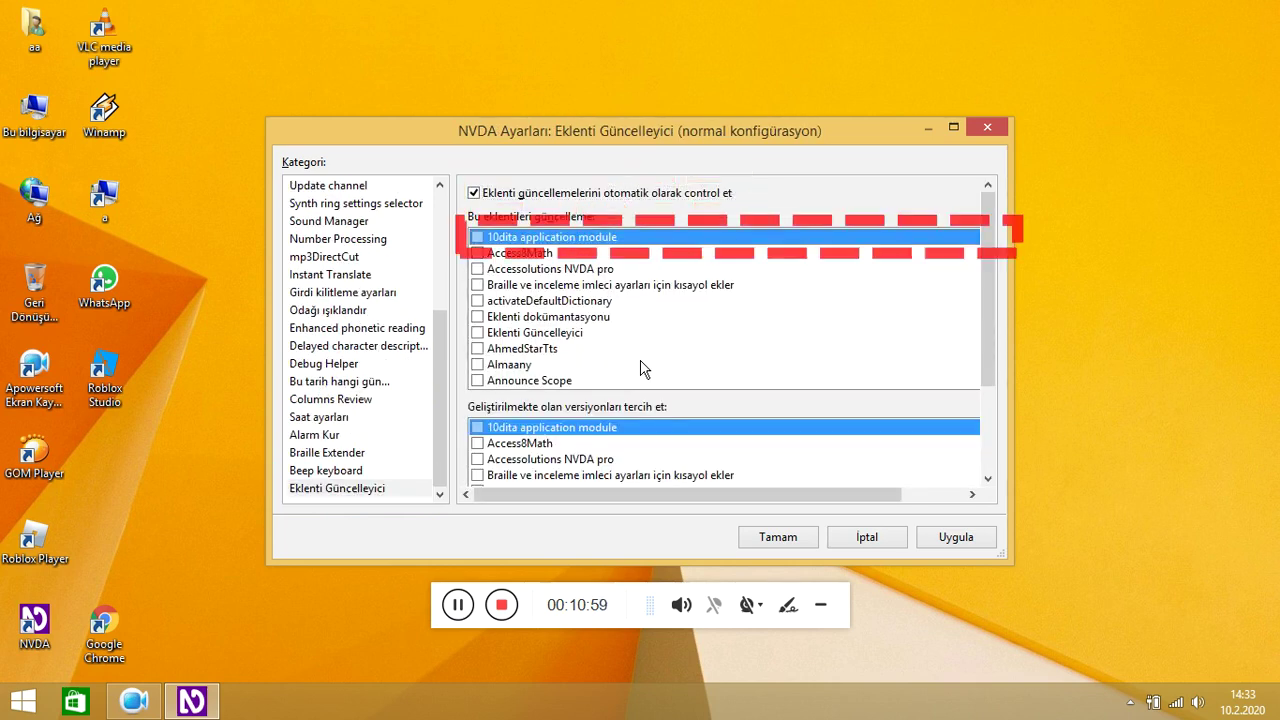
key("Escape")
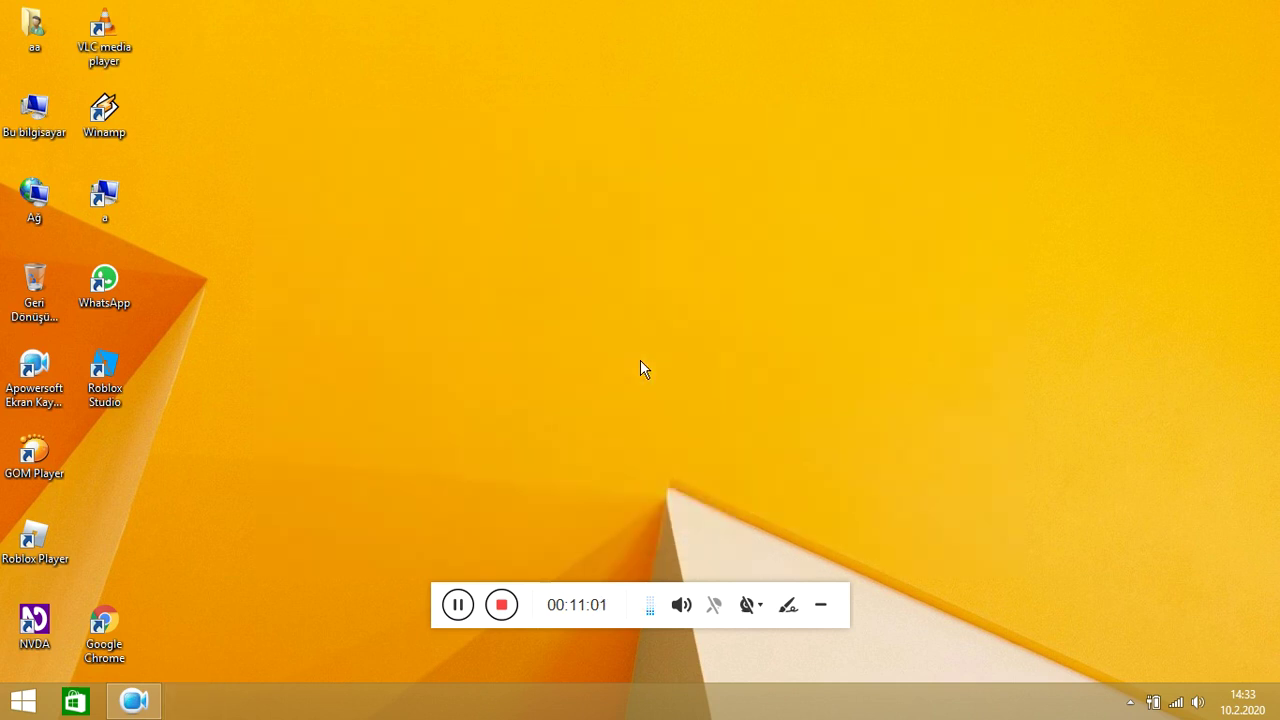
Reopen the NVDA speech settings, choose Sessiz as the synthesizer, and close the settings.
key("Insert+n")
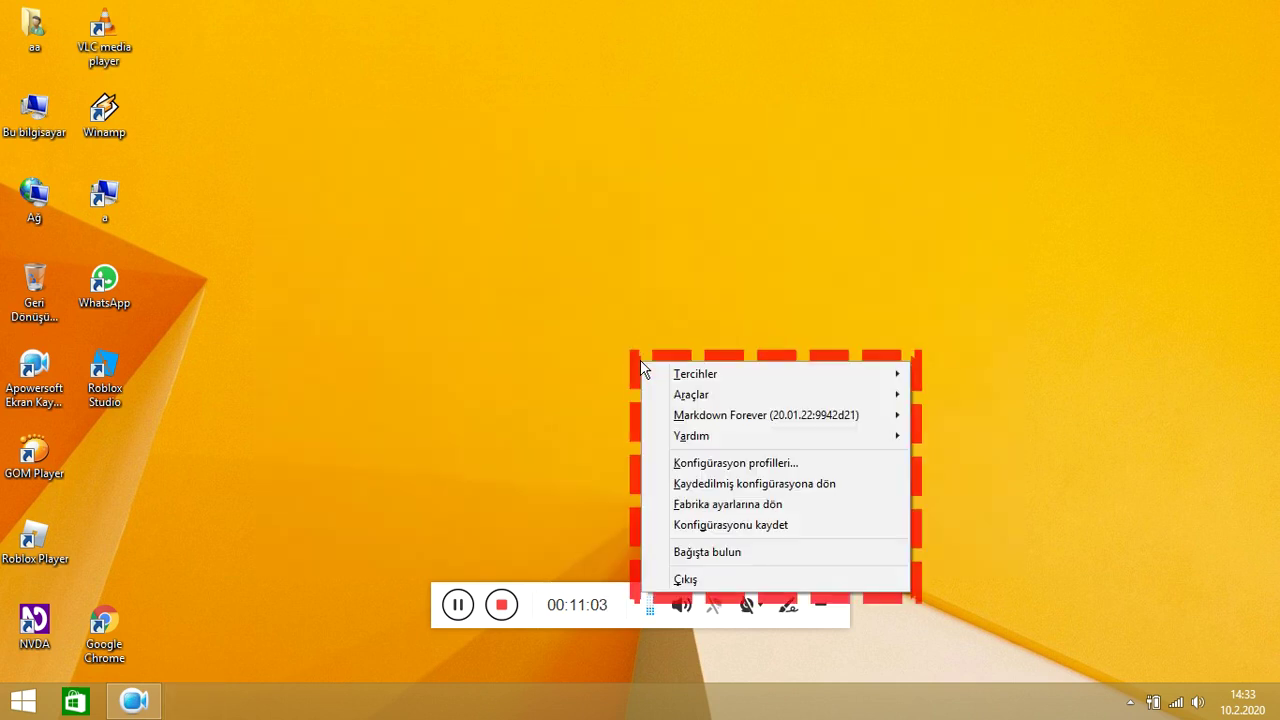
key("Right")
key("Return")
key("Down")
key("ctrl+Insert+s")
key("Down")
key("Up")
key("Down")
key("Down")
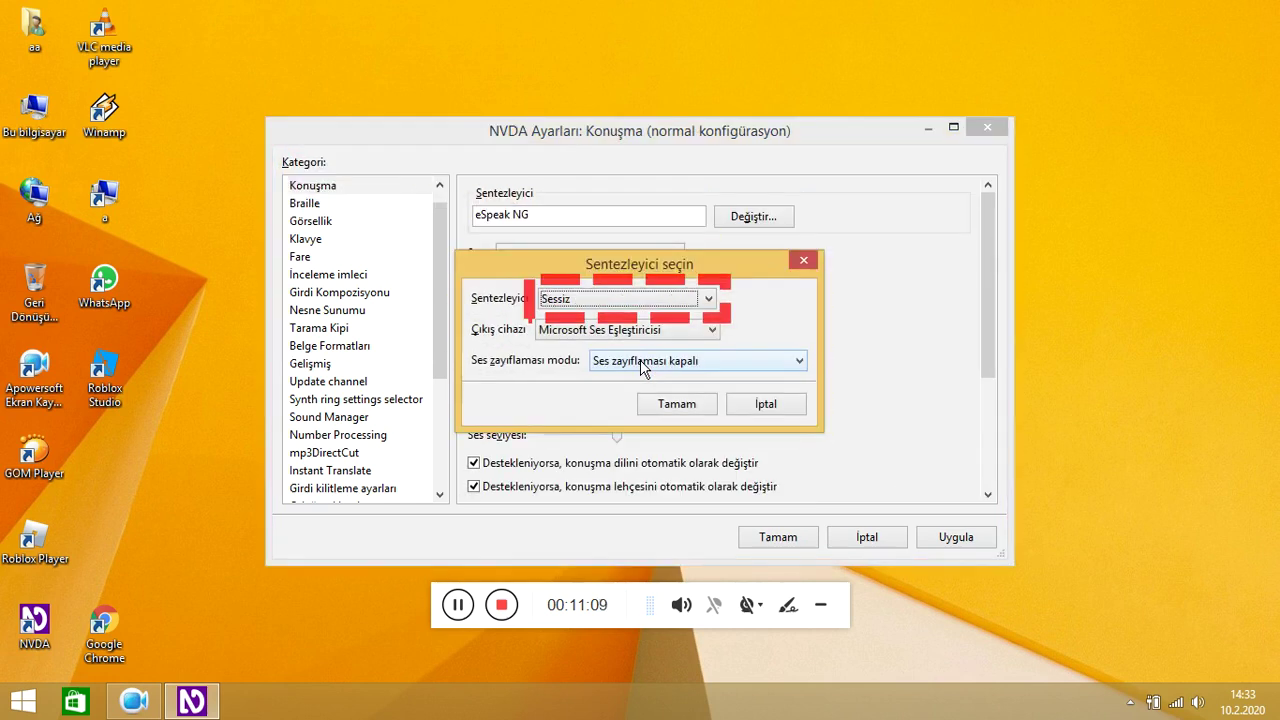
key("Return")
key("Escape")
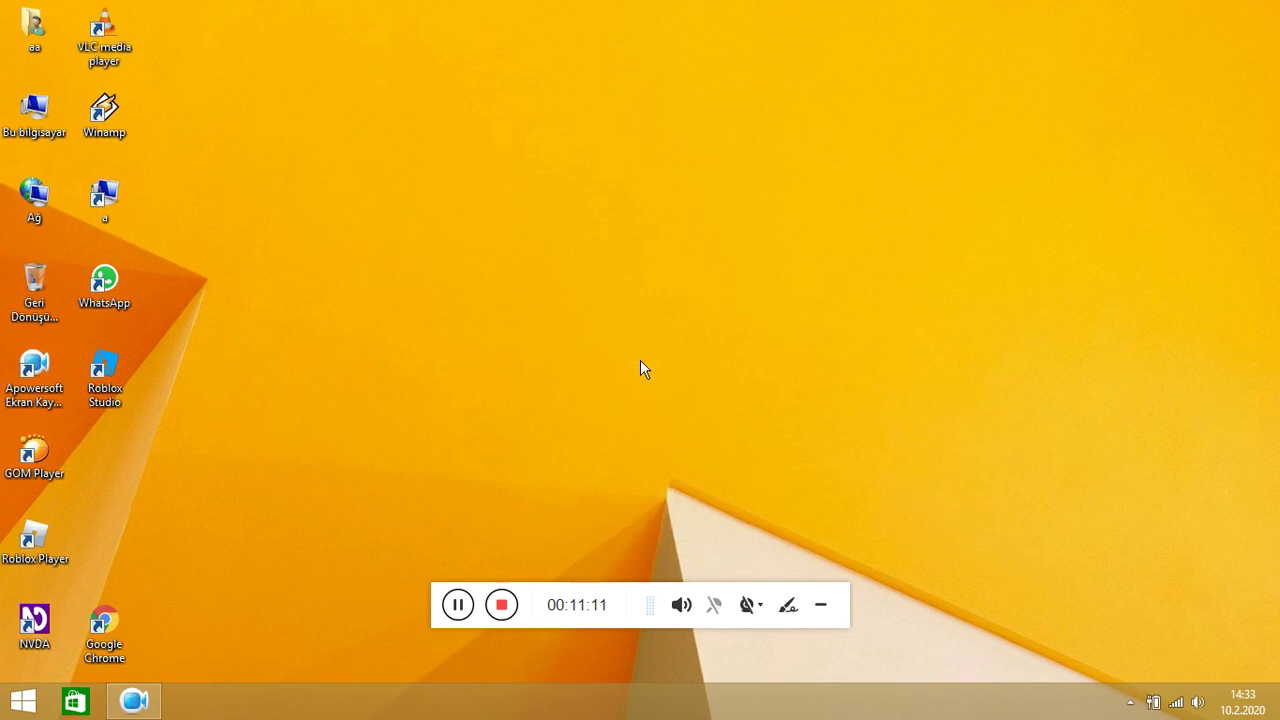